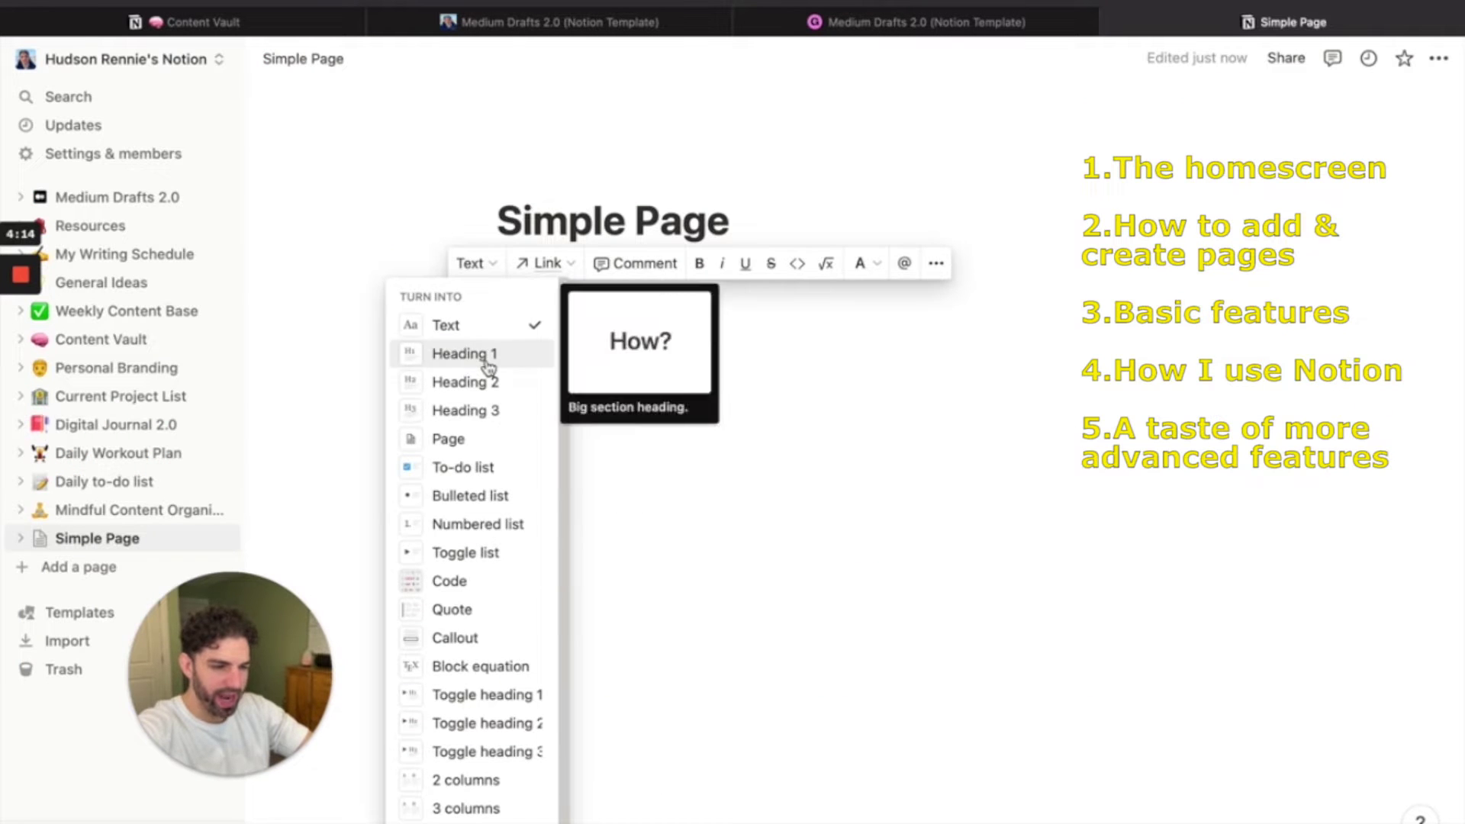
- Turn the 'Adding information' line on Simple Page into a Heading 1
{"action": "left_click", "coordinate": [462, 353]}
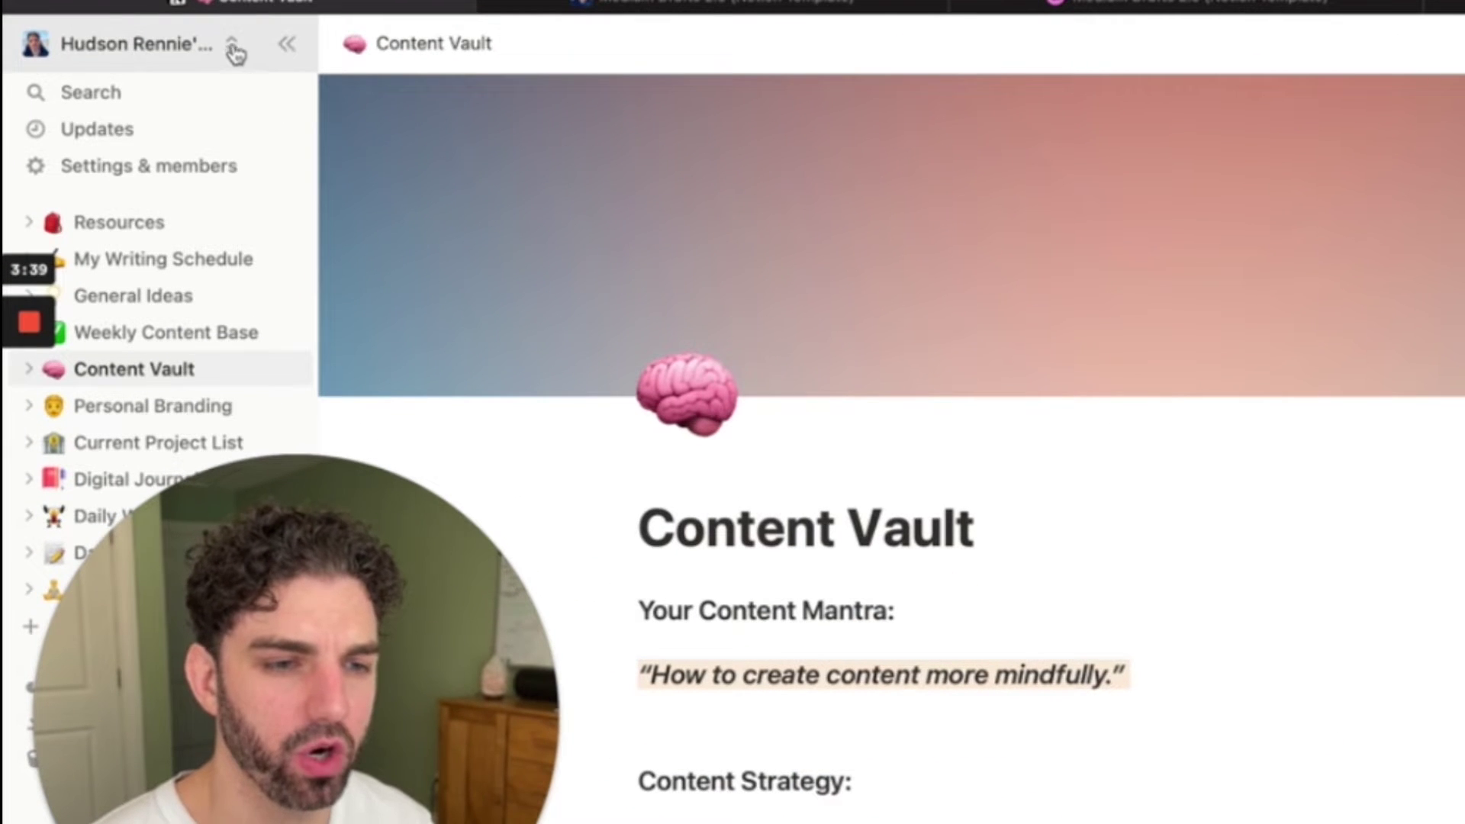
{"action": "left_click", "coordinate": [229, 47]}
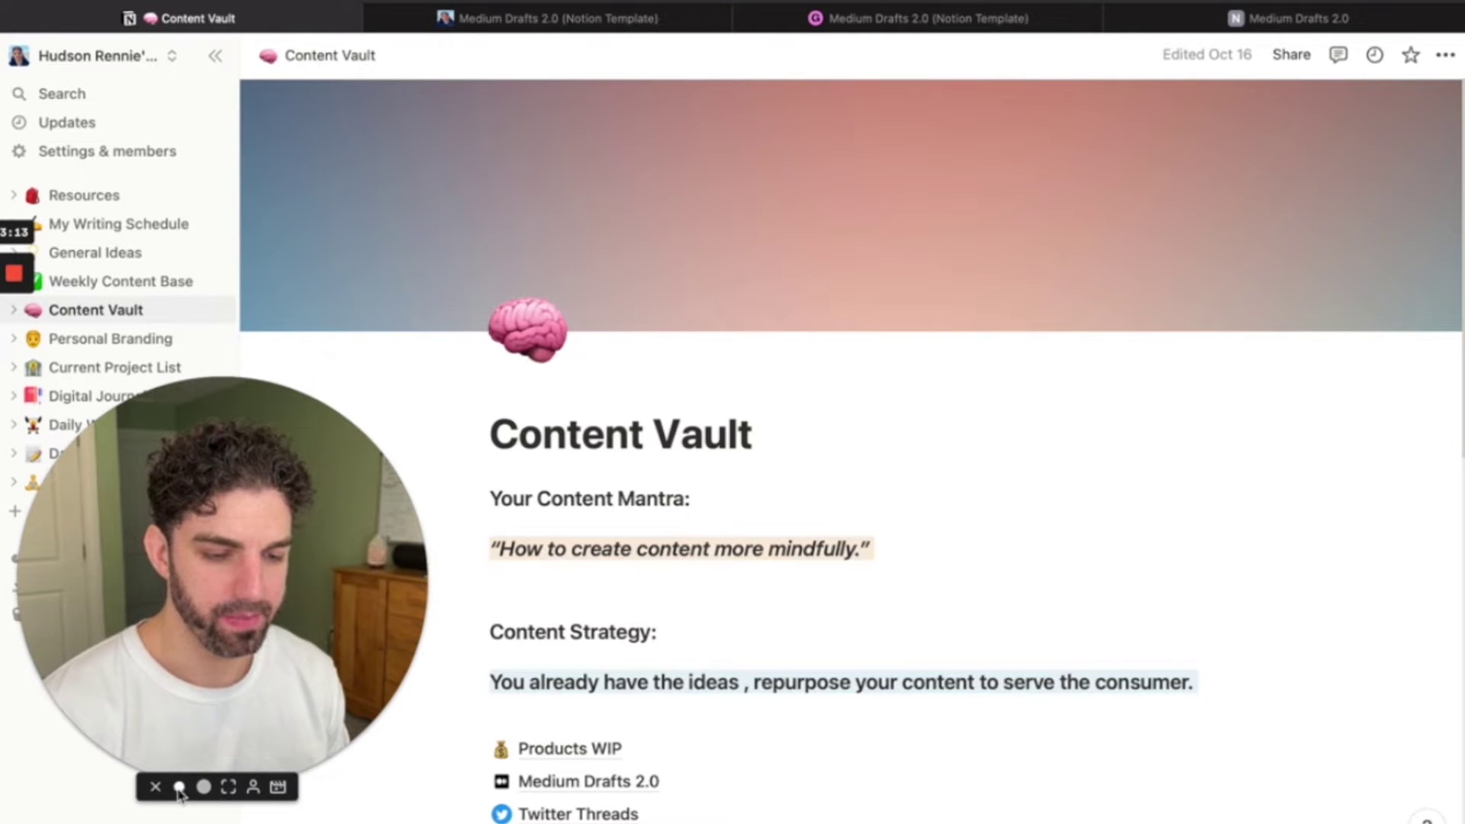
{"action": "left_click", "coordinate": [178, 786]}
{"action": "left_click_drag", "start_coordinate": [163, 755], "coordinate": [243, 726]}
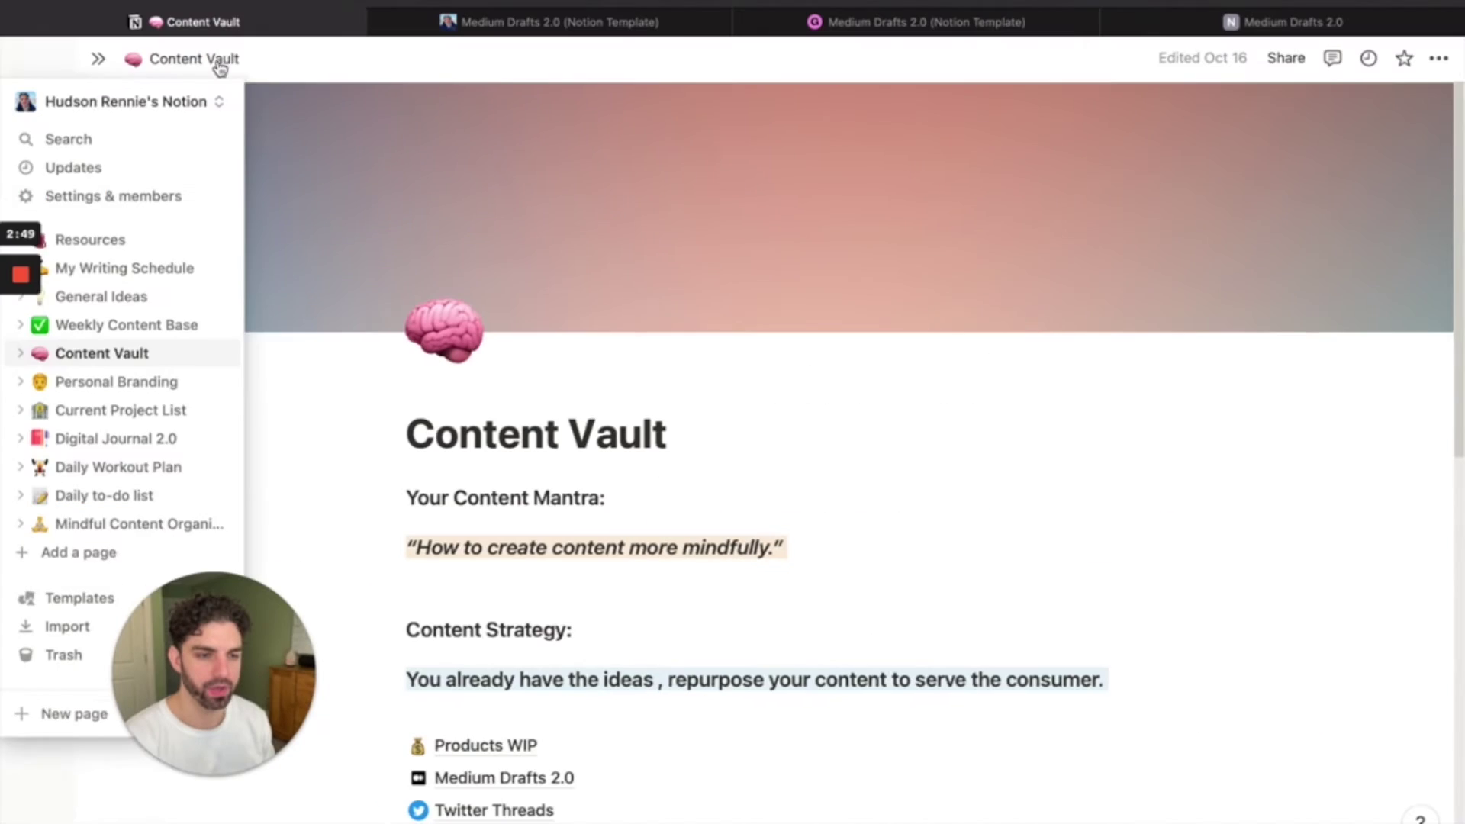
{"action": "key", "text": "super+backslash"}
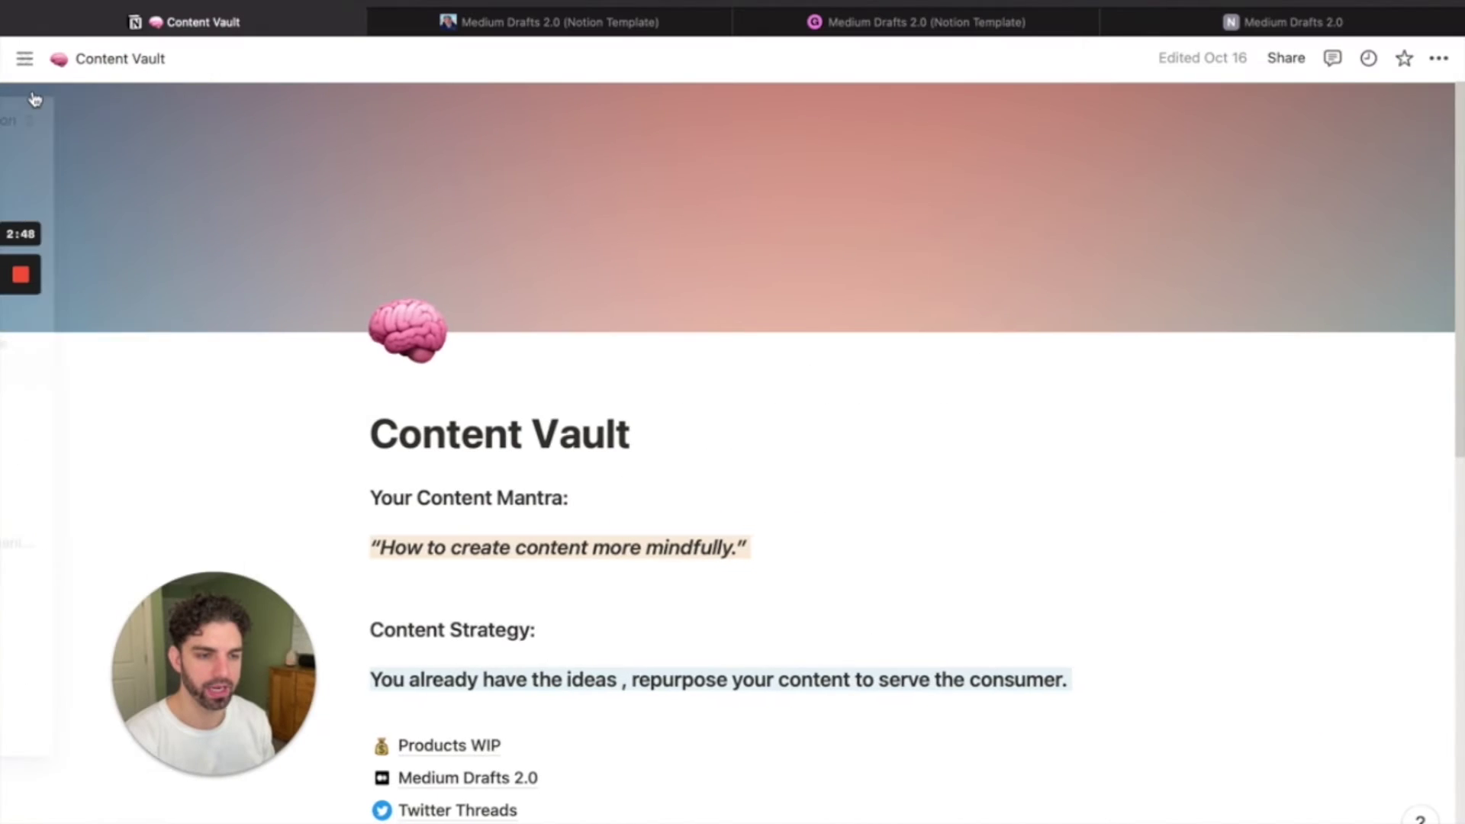
{"action": "mouse_move", "coordinate": [26, 61]}
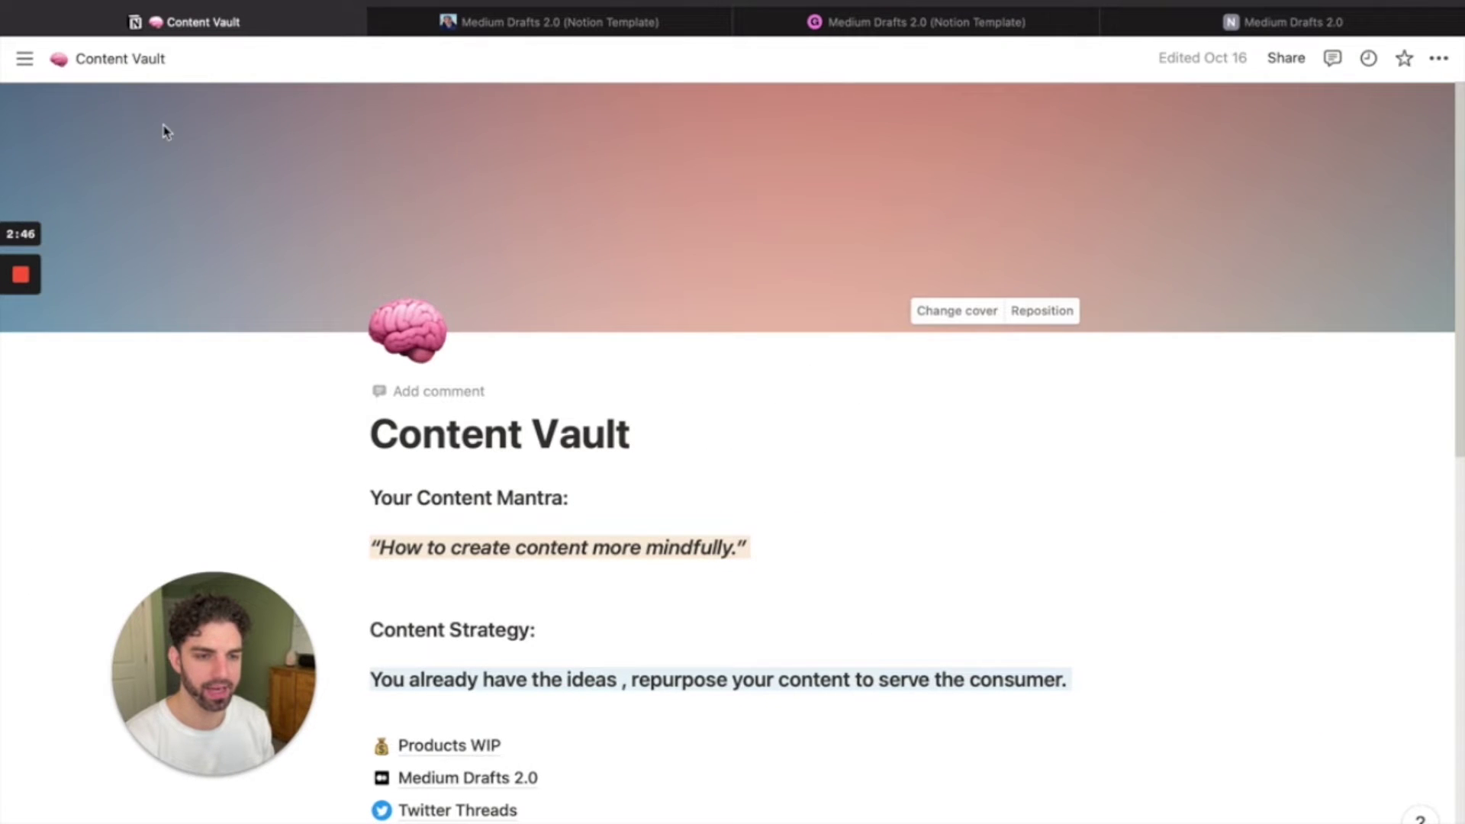
{"action": "left_click", "coordinate": [26, 61]}
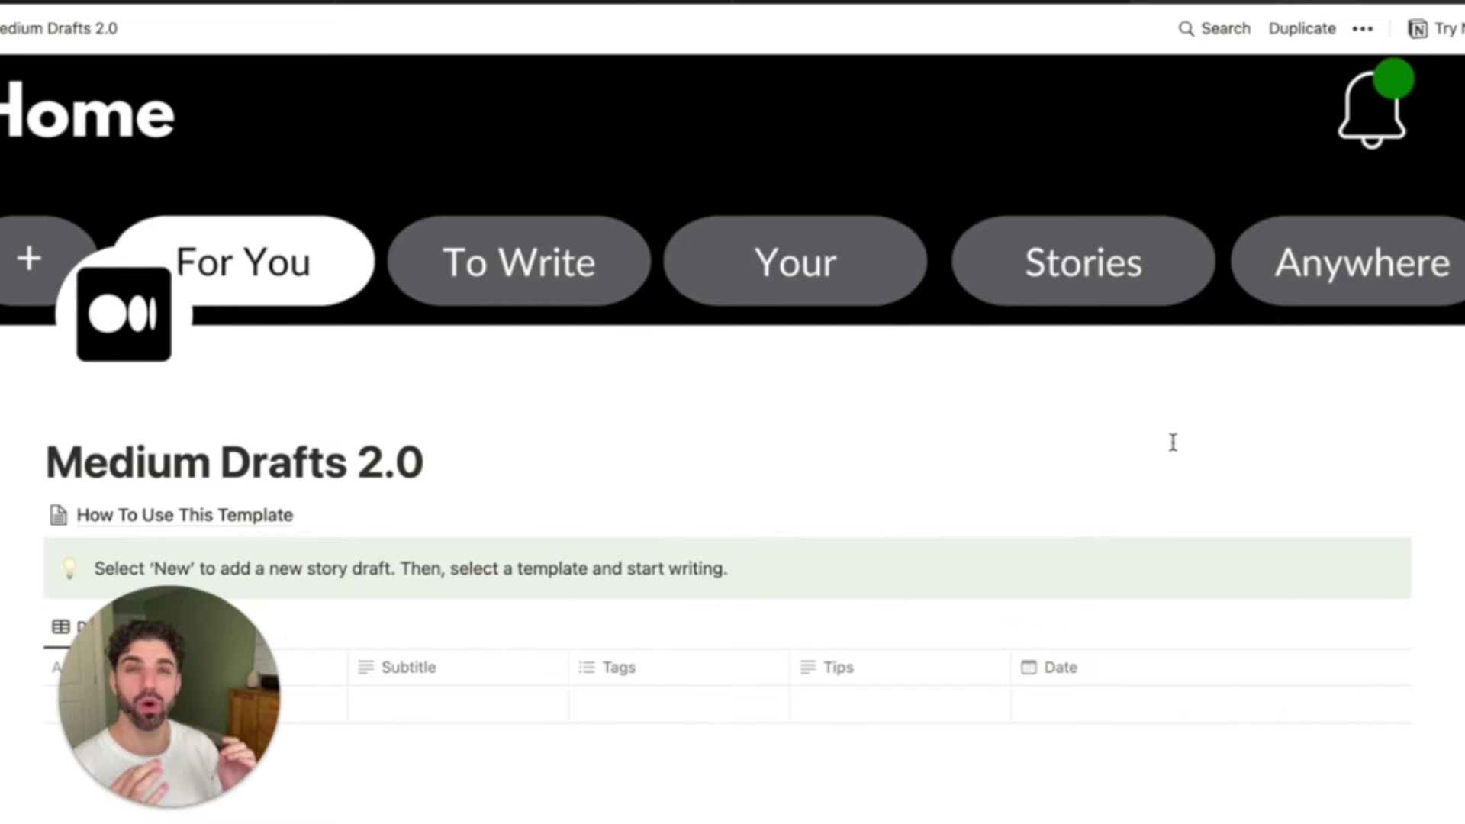
- Duplicate the public Medium Drafts 2.0 template into the workspace
{"action": "left_click", "coordinate": [1293, 36]}
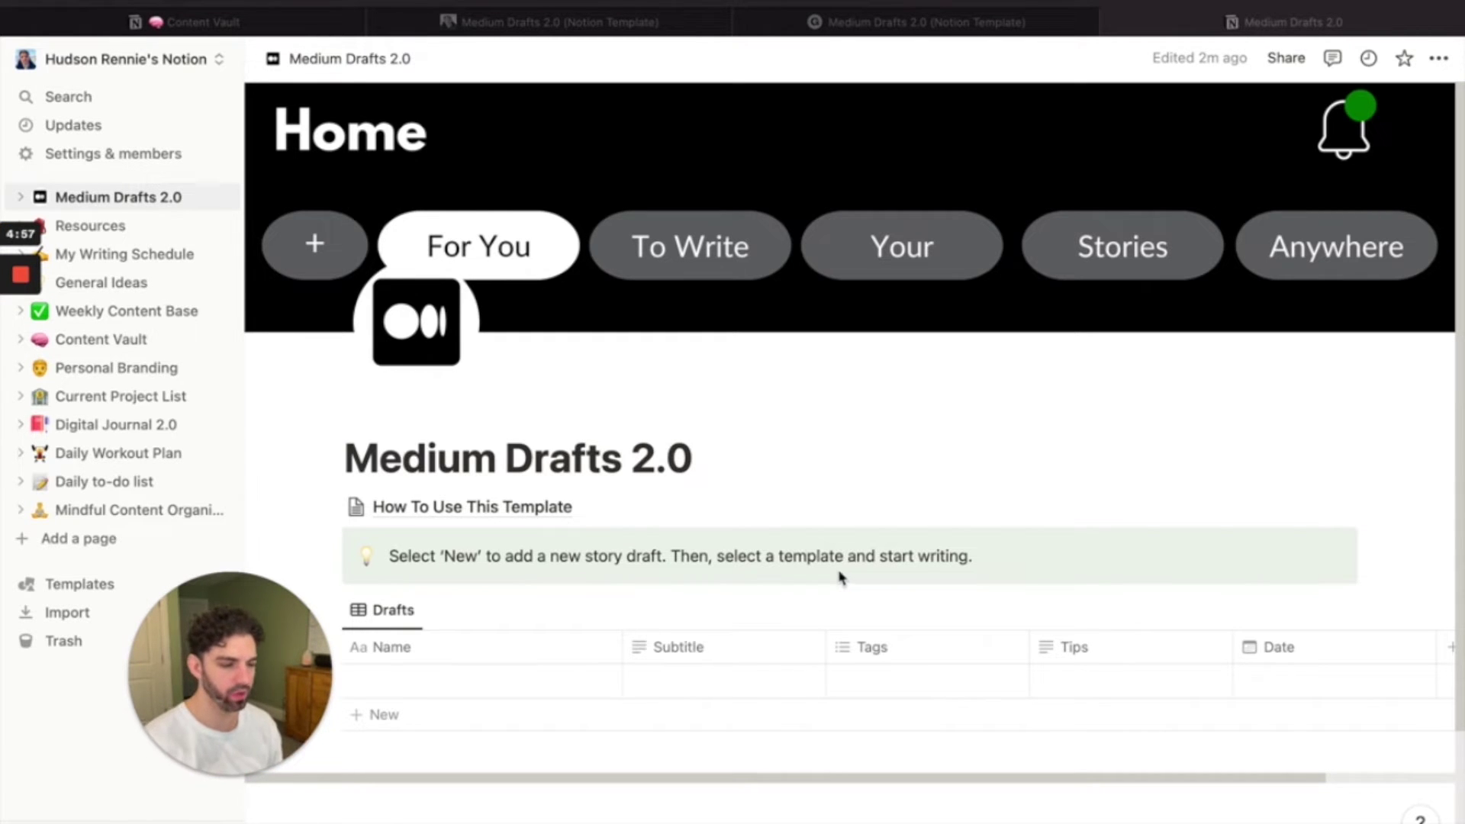
- Create a blank page titled 'Simple Page' and type 'Adding information' as its first line
{"action": "left_click", "coordinate": [84, 540]}
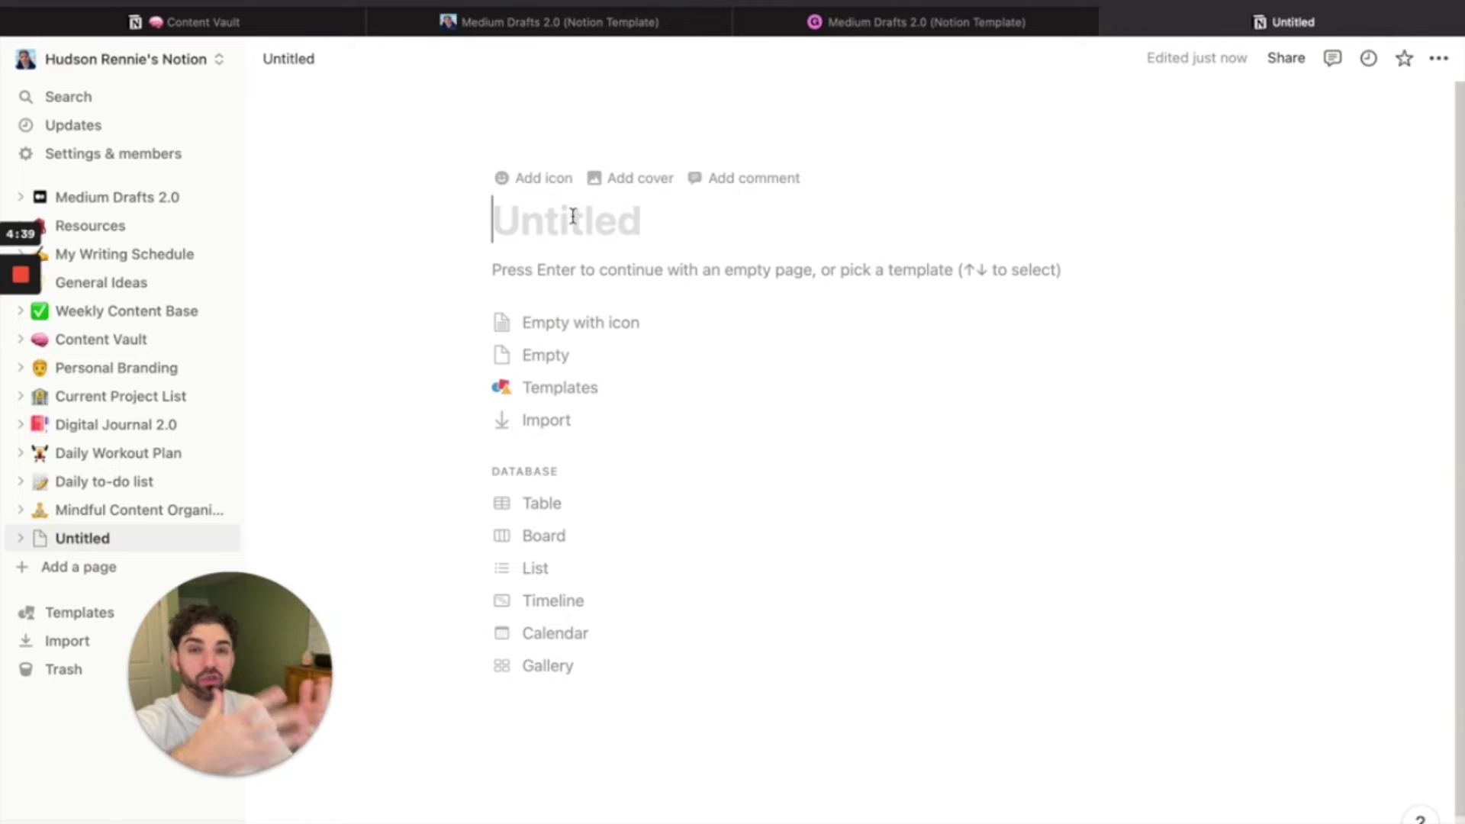
{"action": "type", "text": "Simp"}
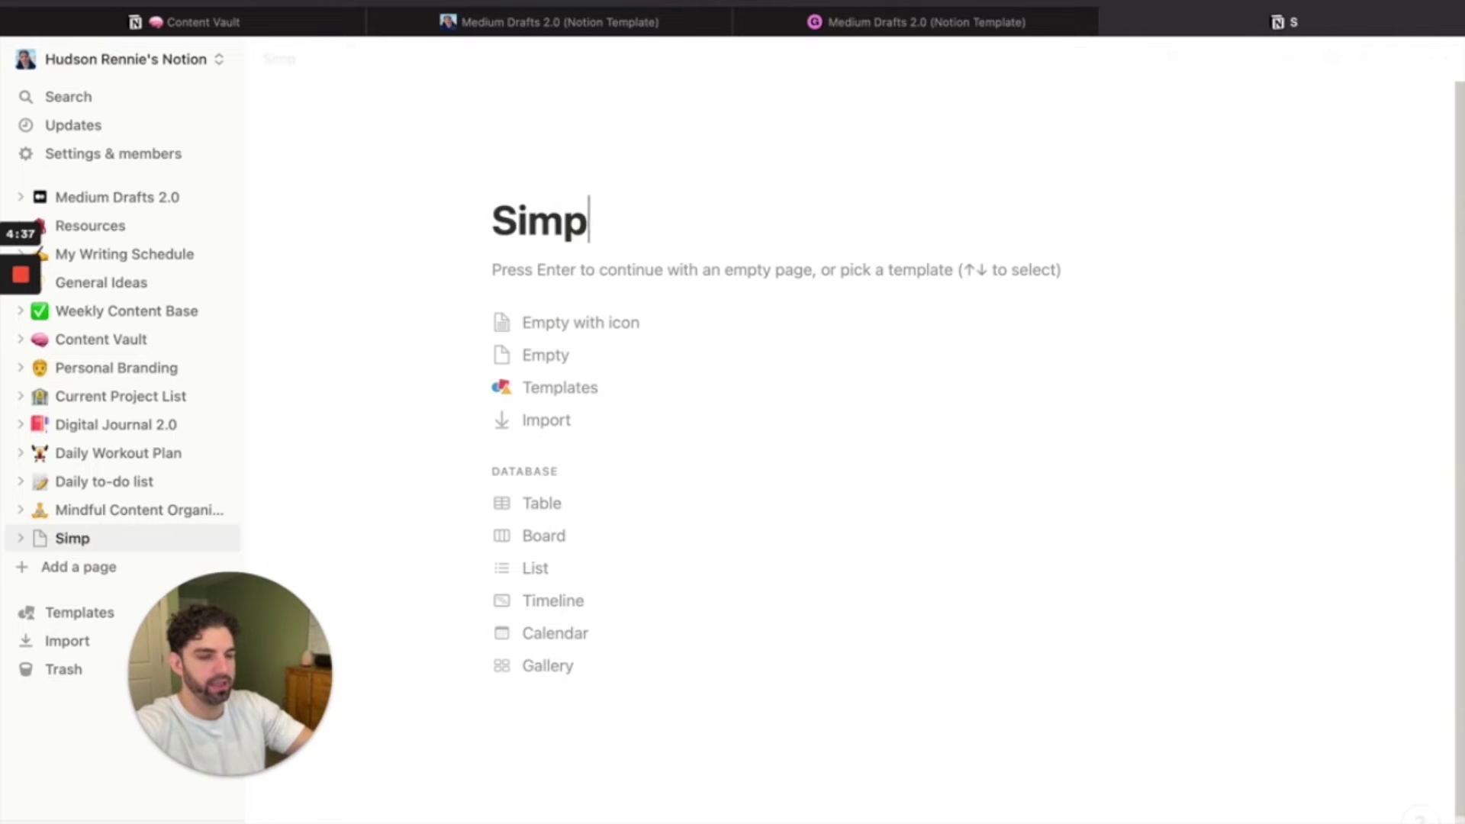
{"action": "type", "text": "le Page"}
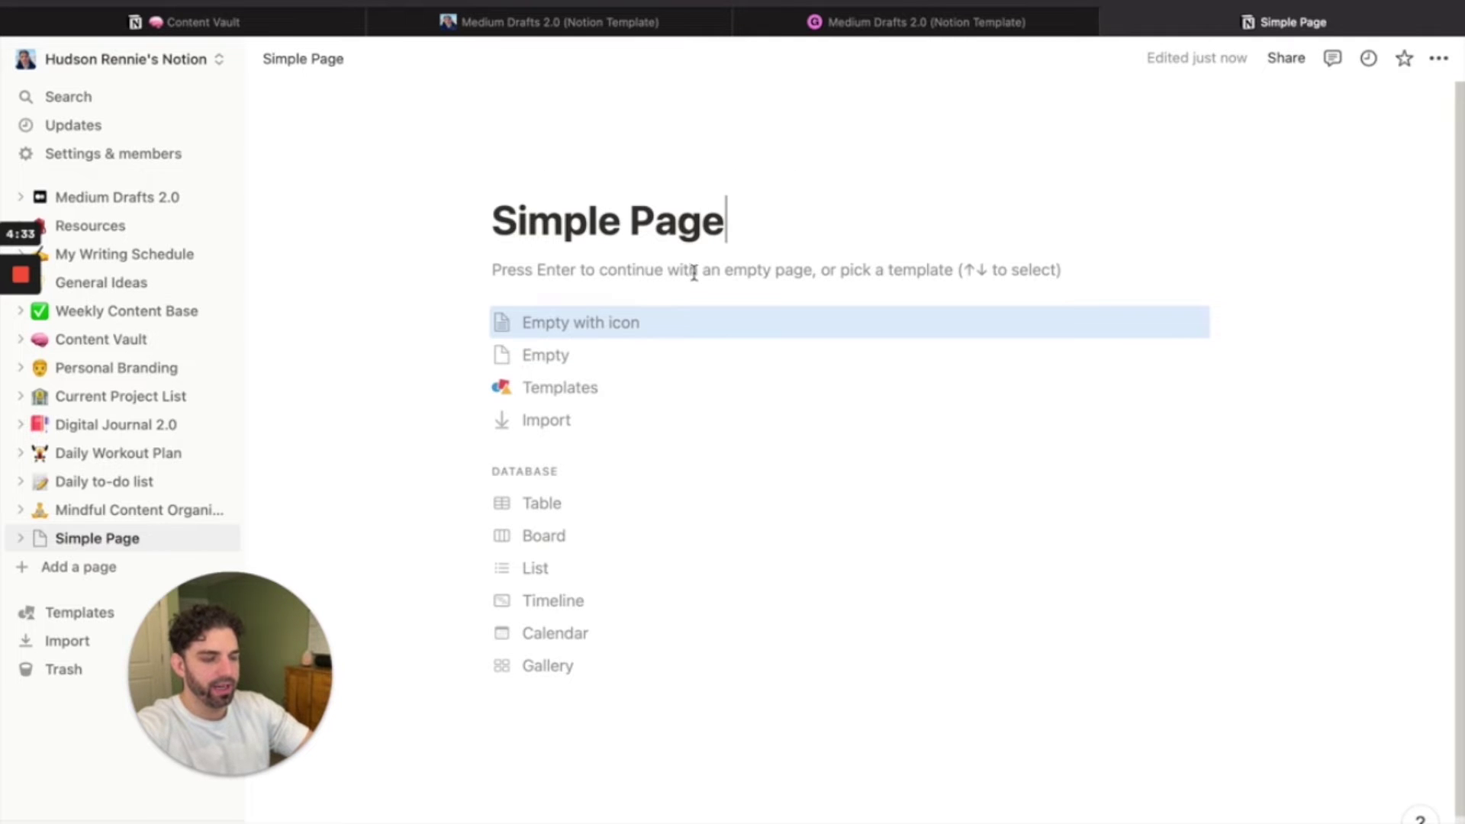
{"action": "key", "text": "Return"}
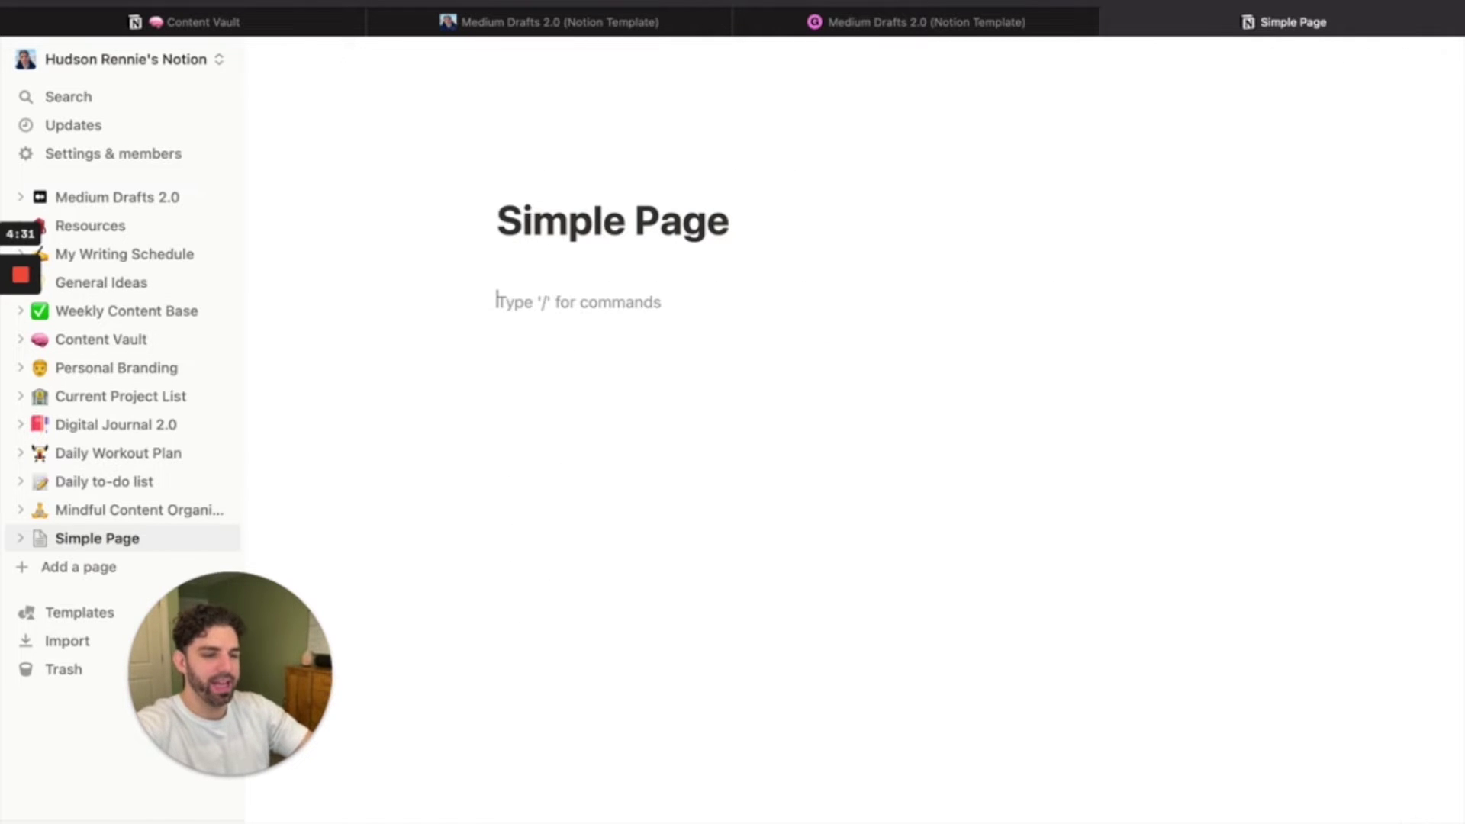
{"action": "type", "text": "Adding infor"}
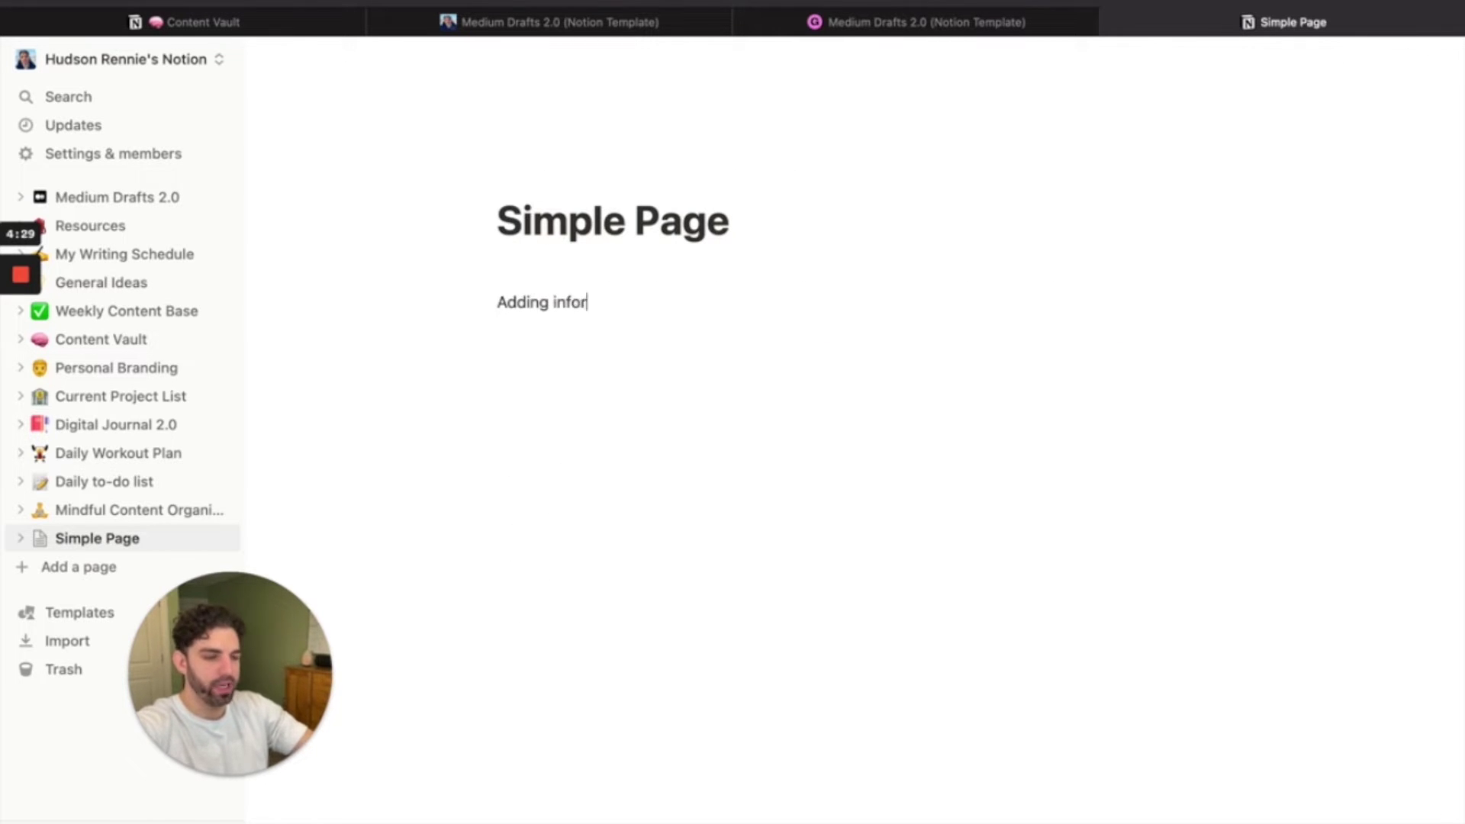
{"action": "type", "text": "mation"}
- Make 'Adding information' a Heading 1 and add a 'jjfdafd' text line beneath it
{"action": "key", "text": "Return"}
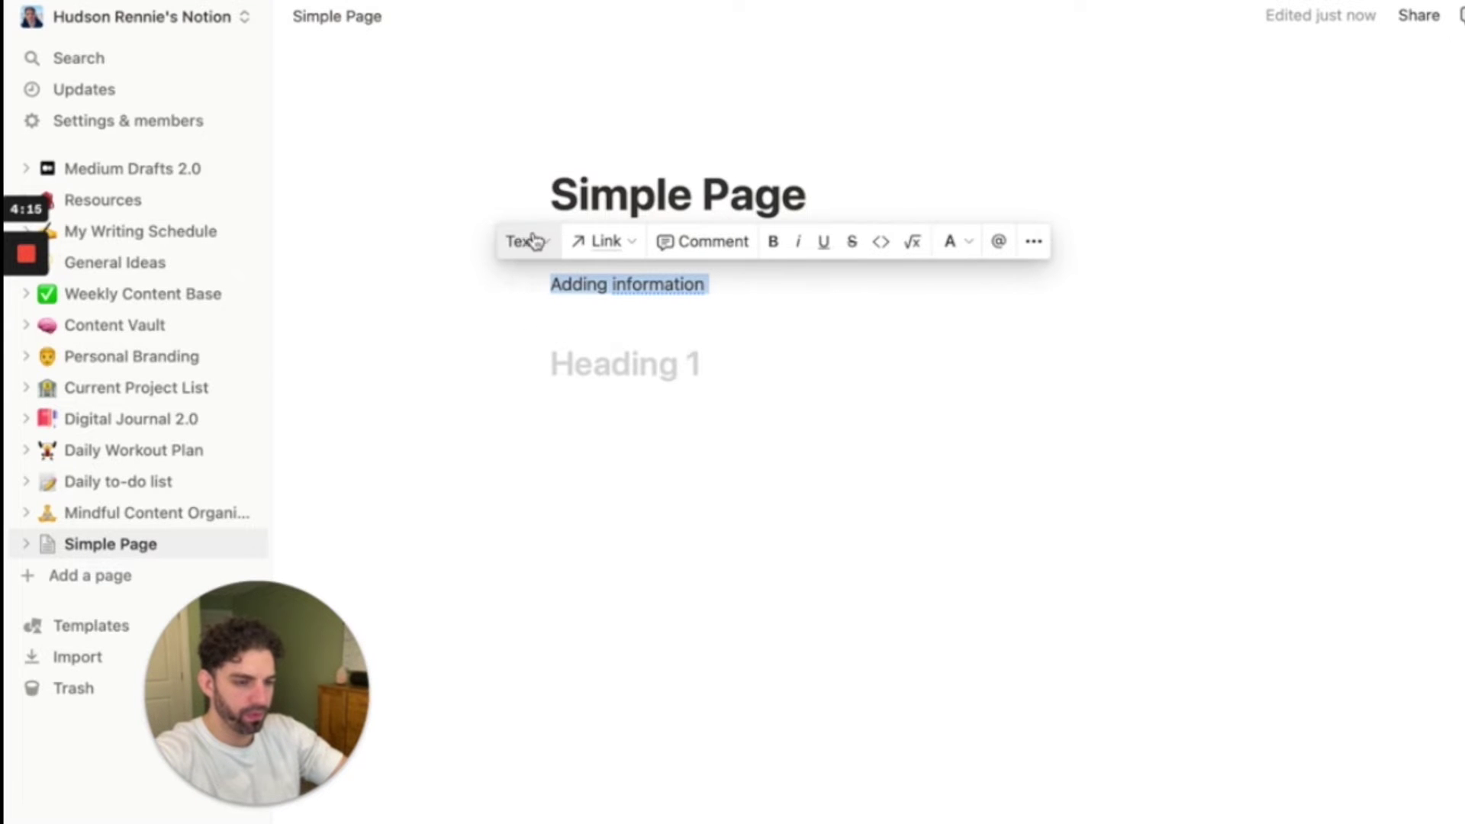
{"action": "left_click", "coordinate": [537, 241]}
{"action": "left_click", "coordinate": [543, 345]}
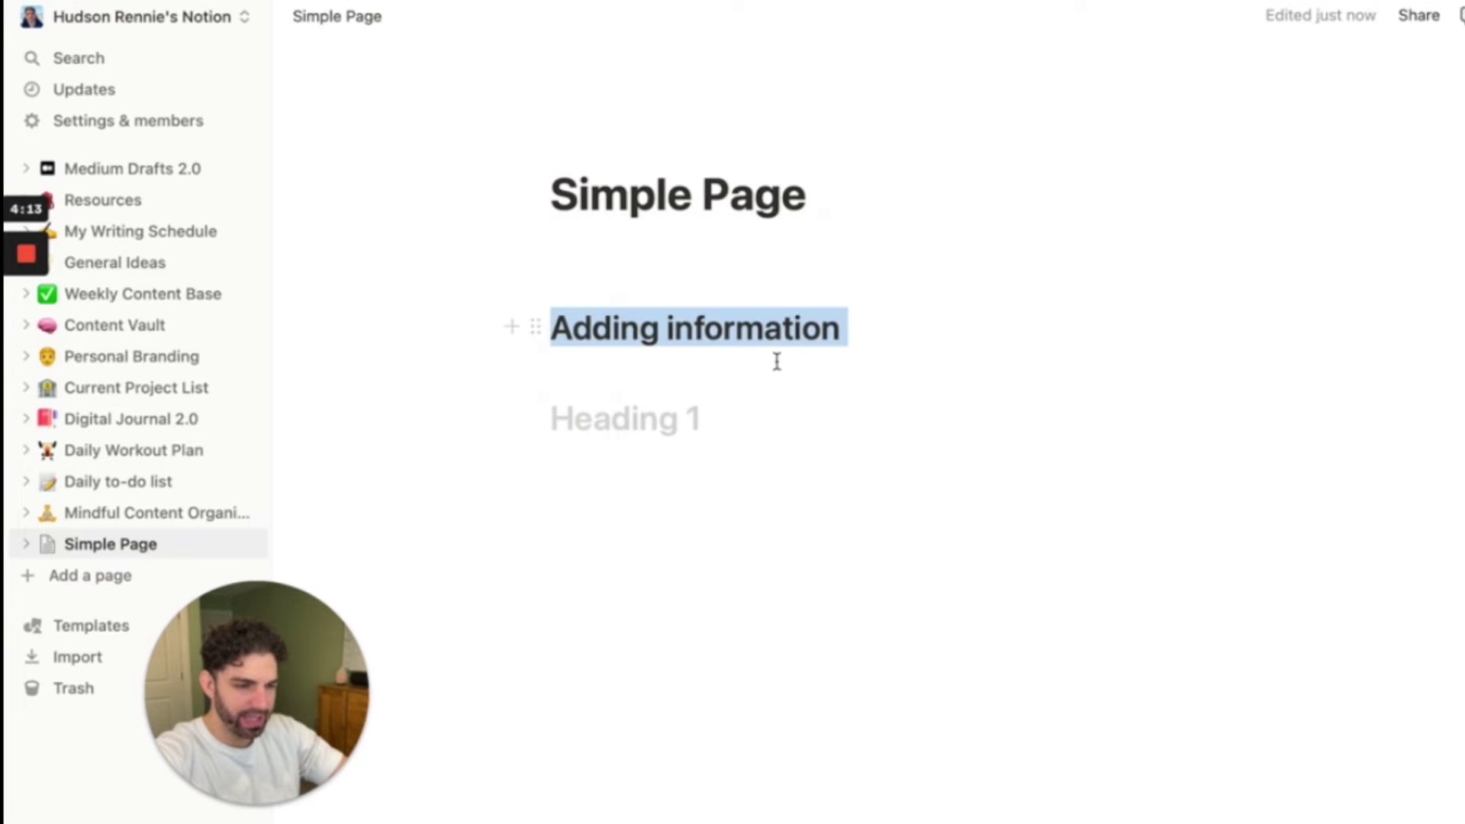
{"action": "left_click", "coordinate": [857, 336]}
{"action": "key", "text": "Return"}
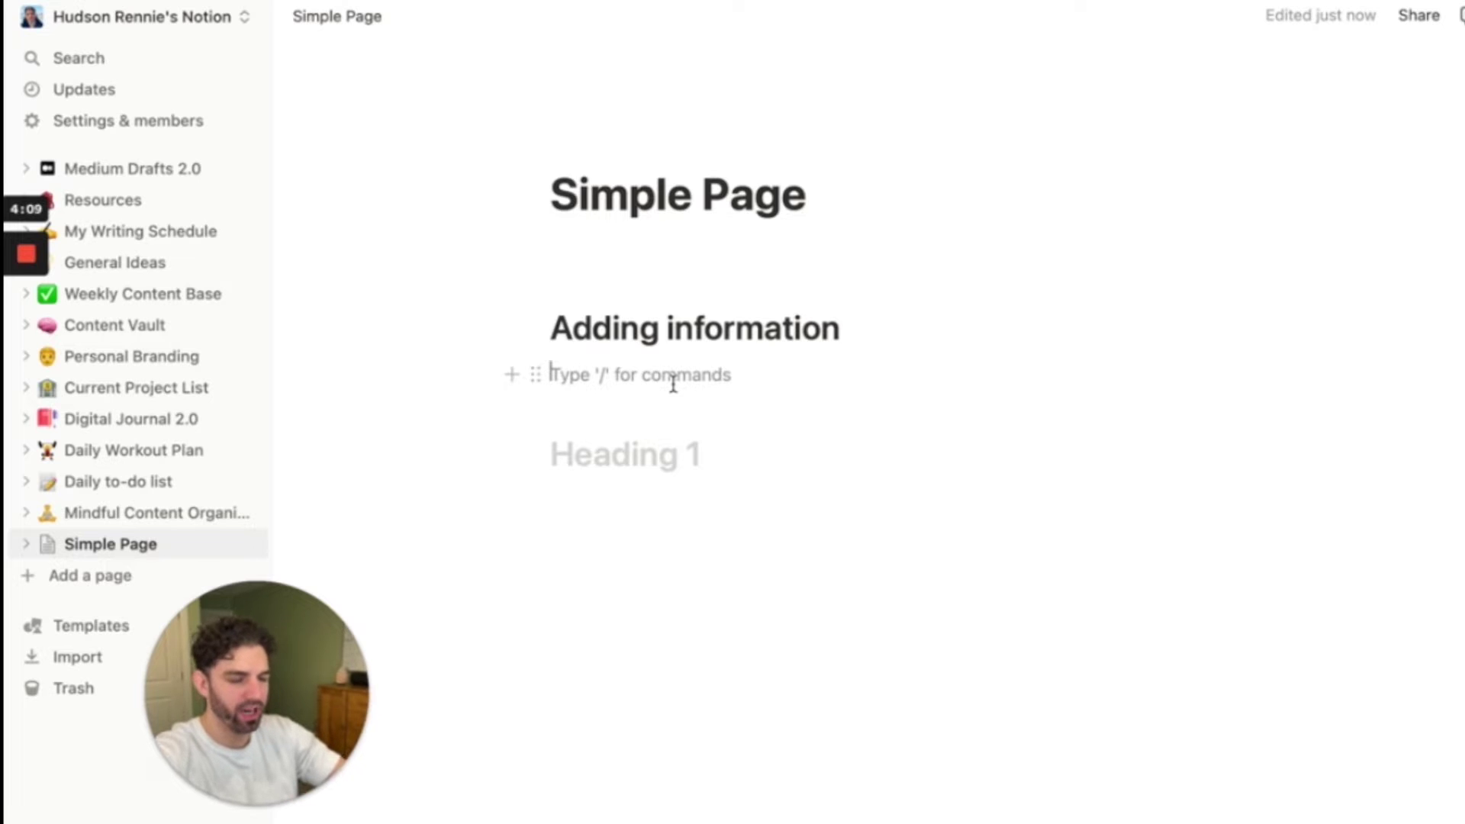
{"action": "type", "text": "jjfdafd"}
{"action": "key", "text": "Return"}
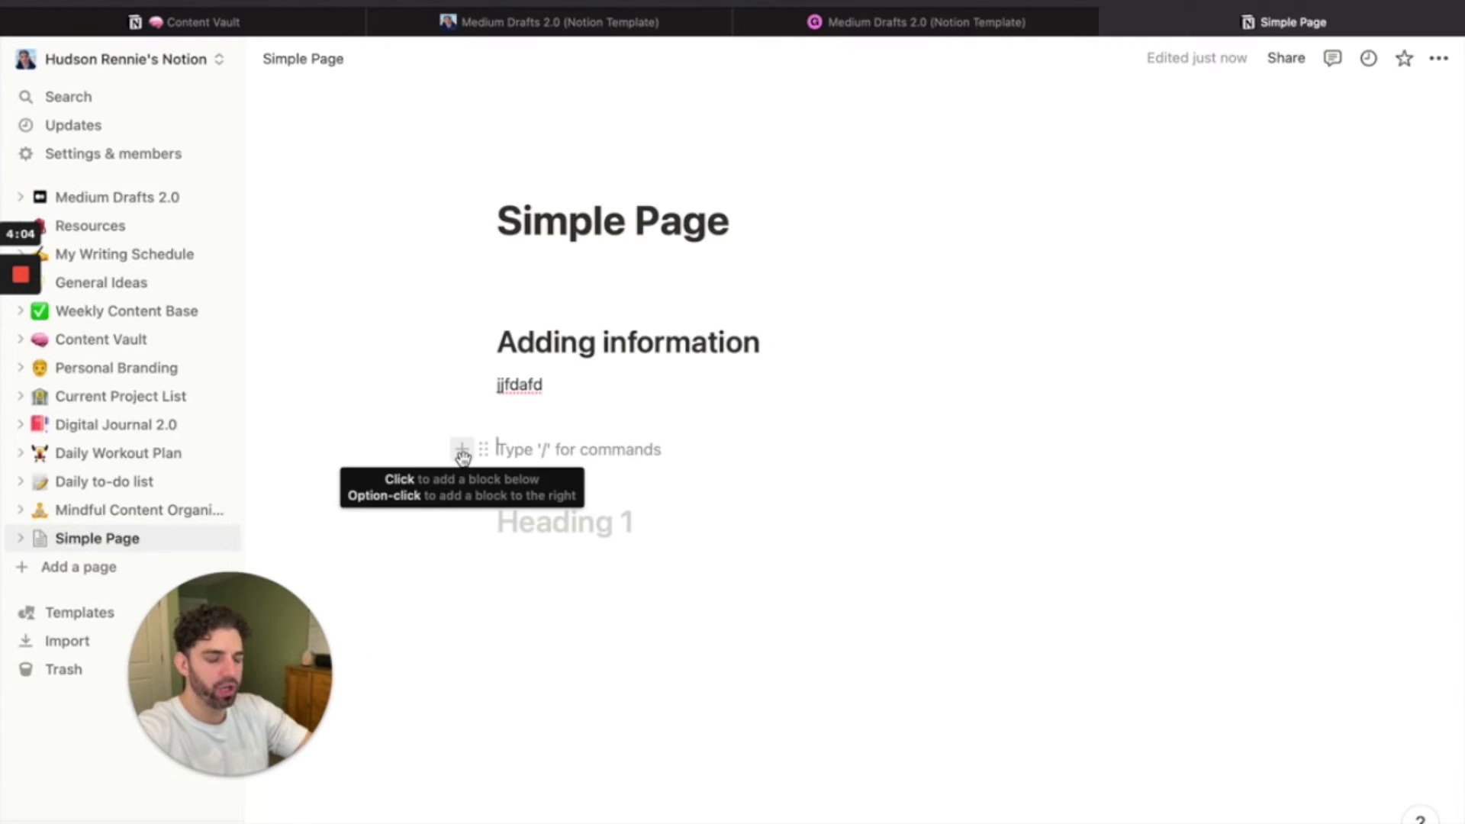
- Open the block-type menu on a new empty line and scroll through its options
{"action": "left_click", "coordinate": [463, 453]}
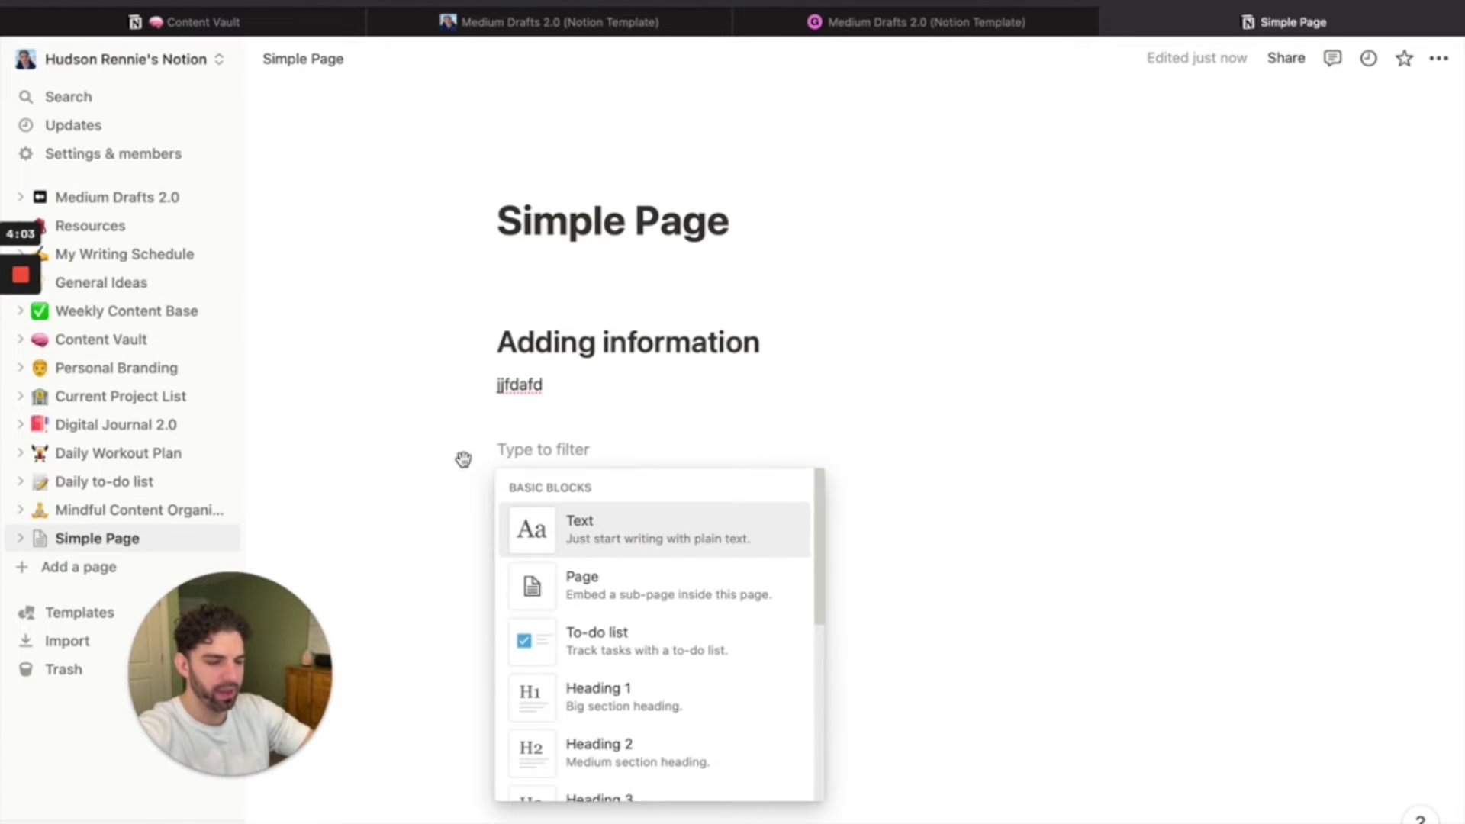
{"action": "scroll", "coordinate": [730, 681], "scroll_direction": "down", "scroll_amount": 4}
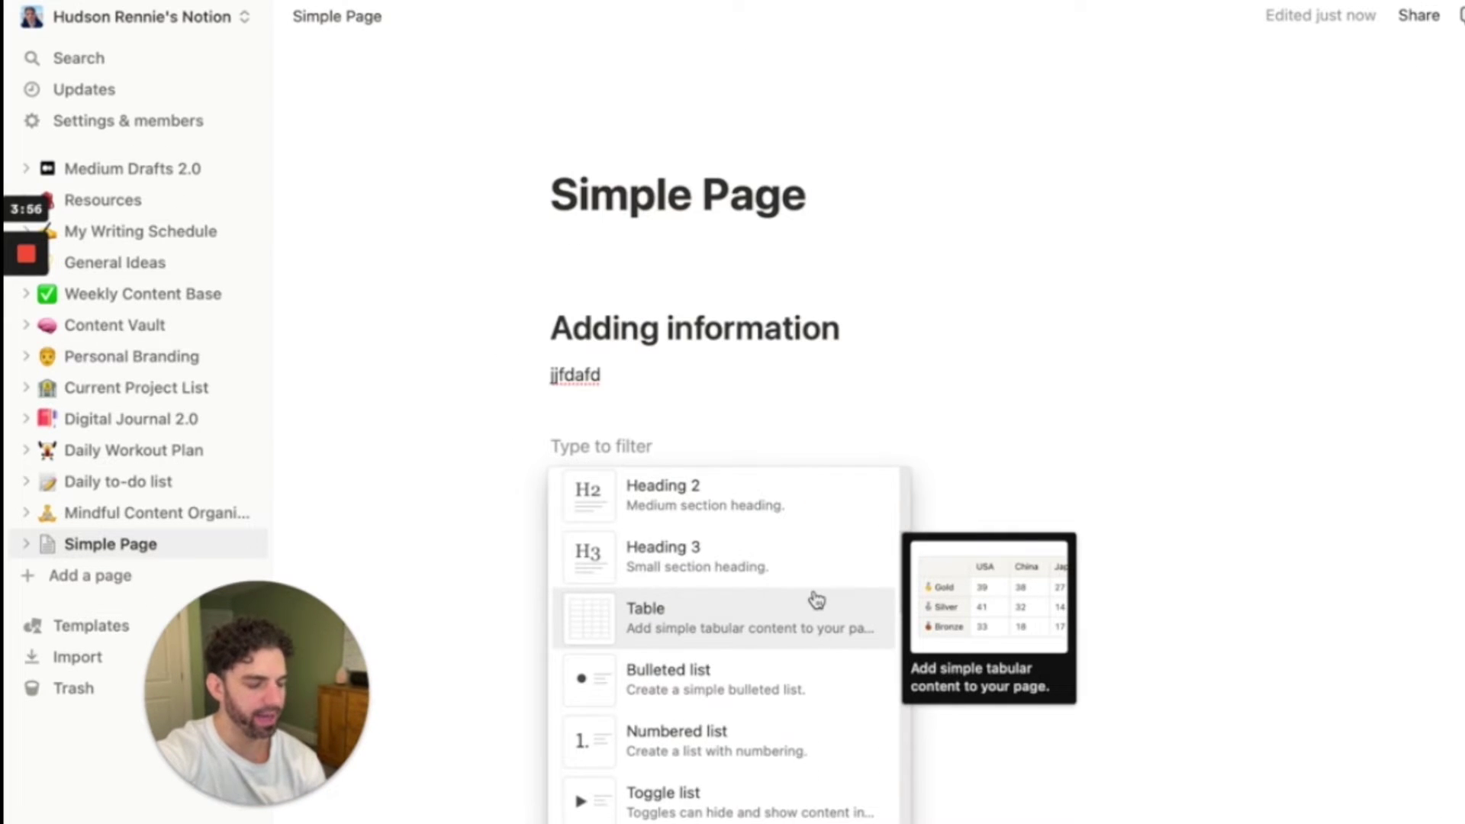
{"action": "scroll", "coordinate": [817, 600], "scroll_direction": "down", "scroll_amount": 1}
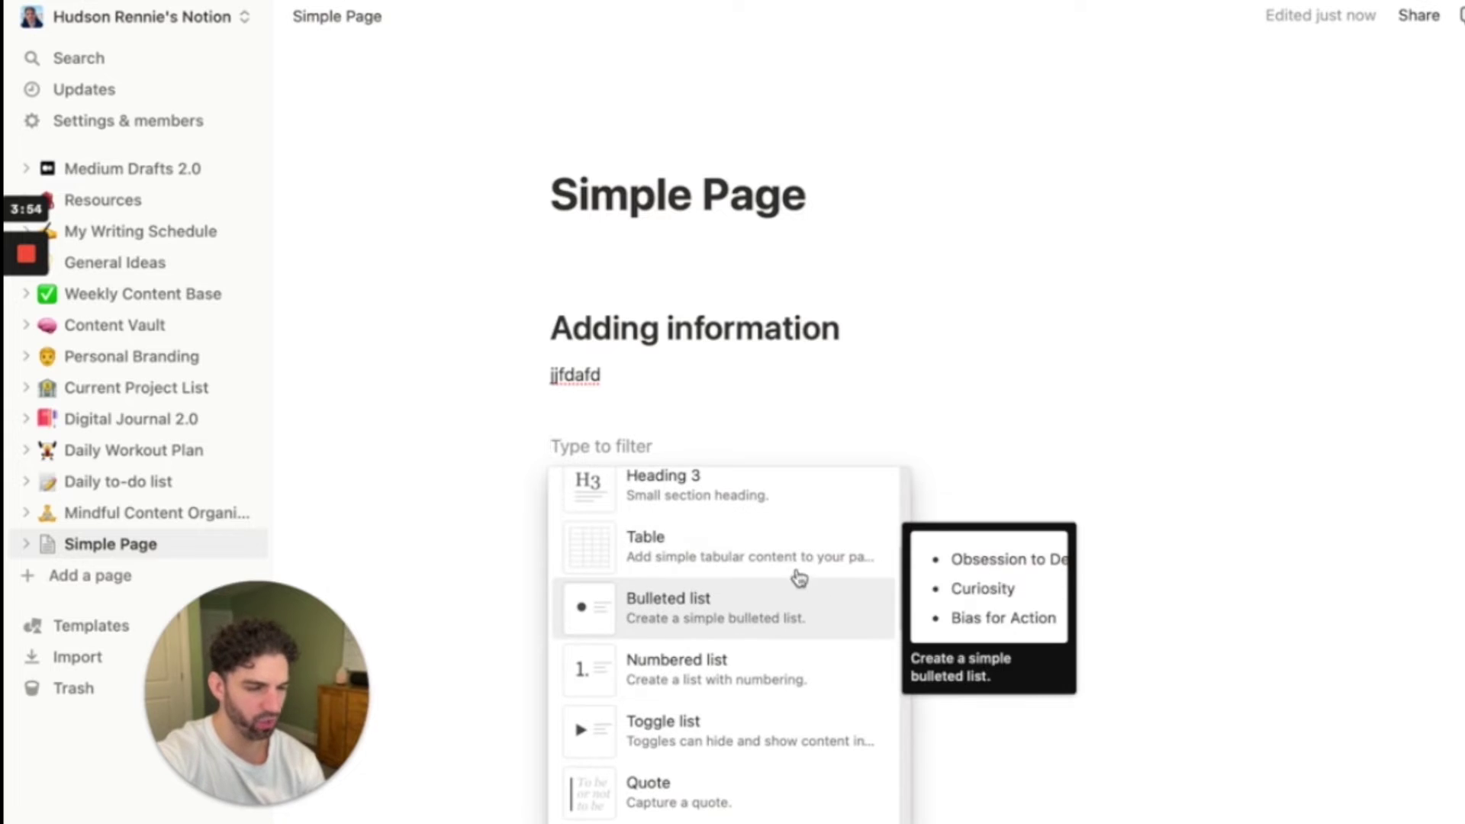
{"action": "scroll", "coordinate": [832, 679], "scroll_direction": "down", "scroll_amount": 1}
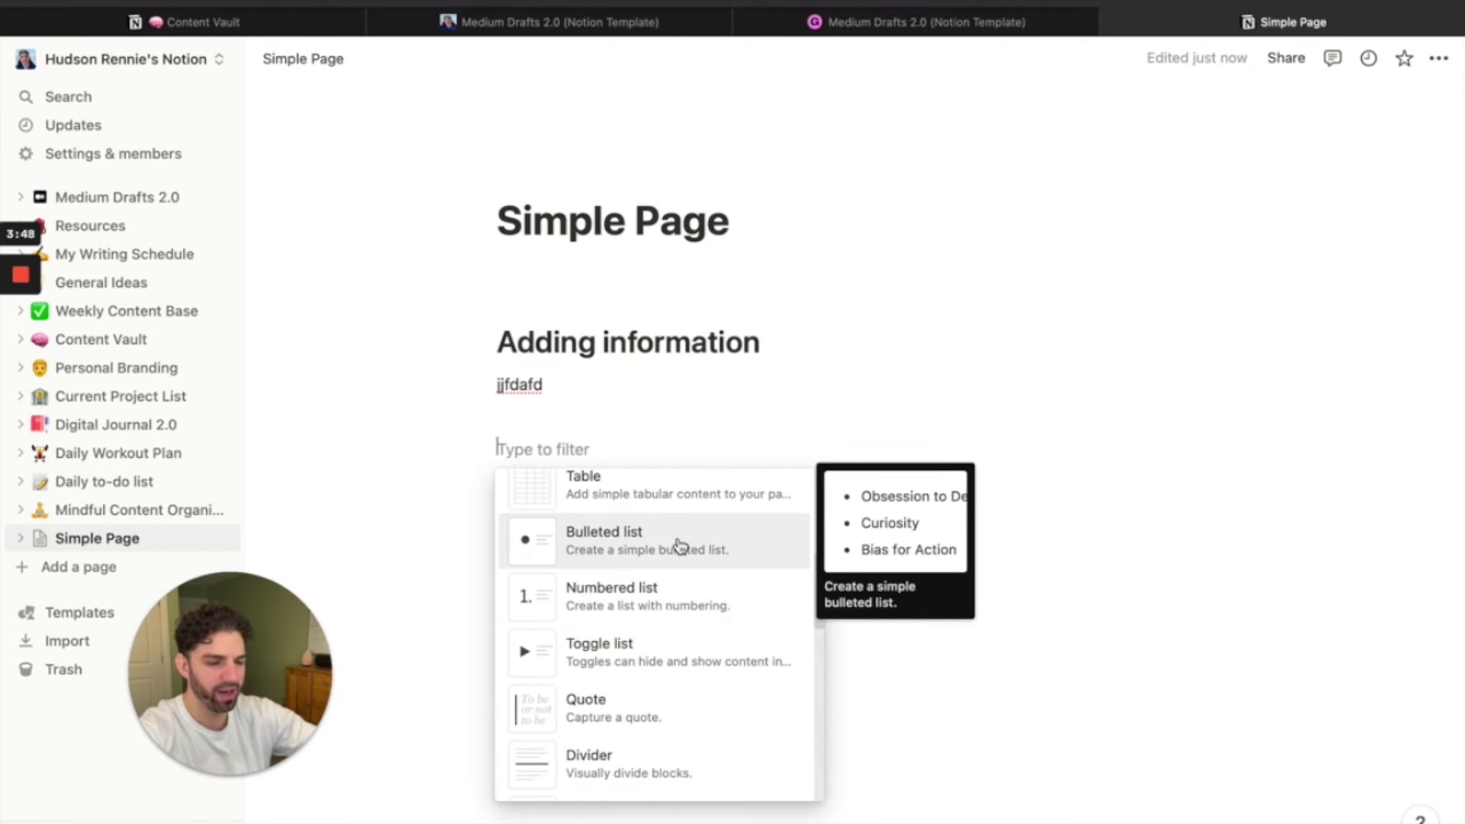
{"action": "scroll", "coordinate": [679, 546], "scroll_direction": "down", "scroll_amount": 5}
{"action": "scroll", "coordinate": [679, 546], "scroll_direction": "down", "scroll_amount": 1}
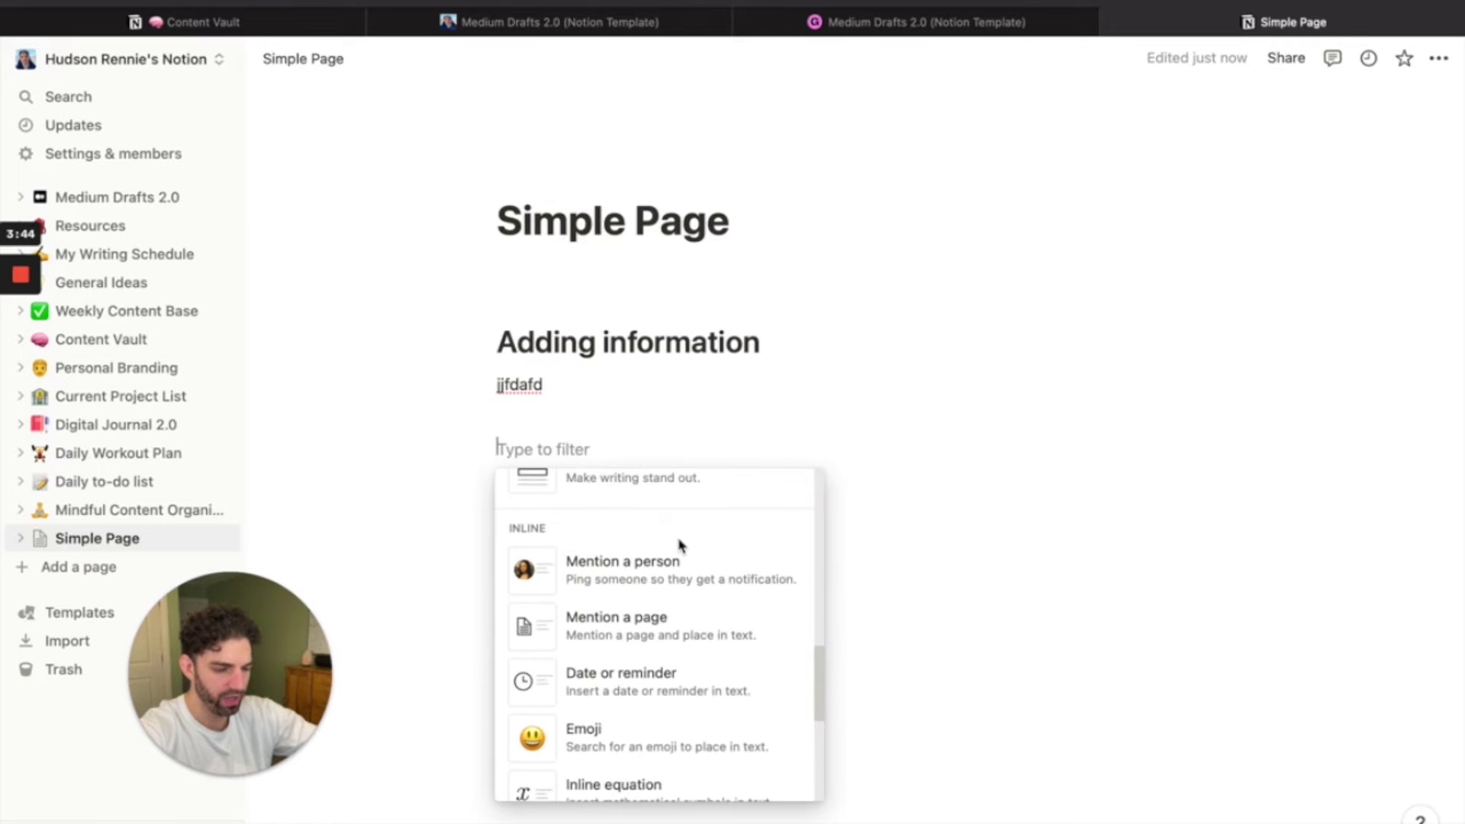
{"action": "scroll", "coordinate": [673, 608], "scroll_direction": "down", "scroll_amount": 8}
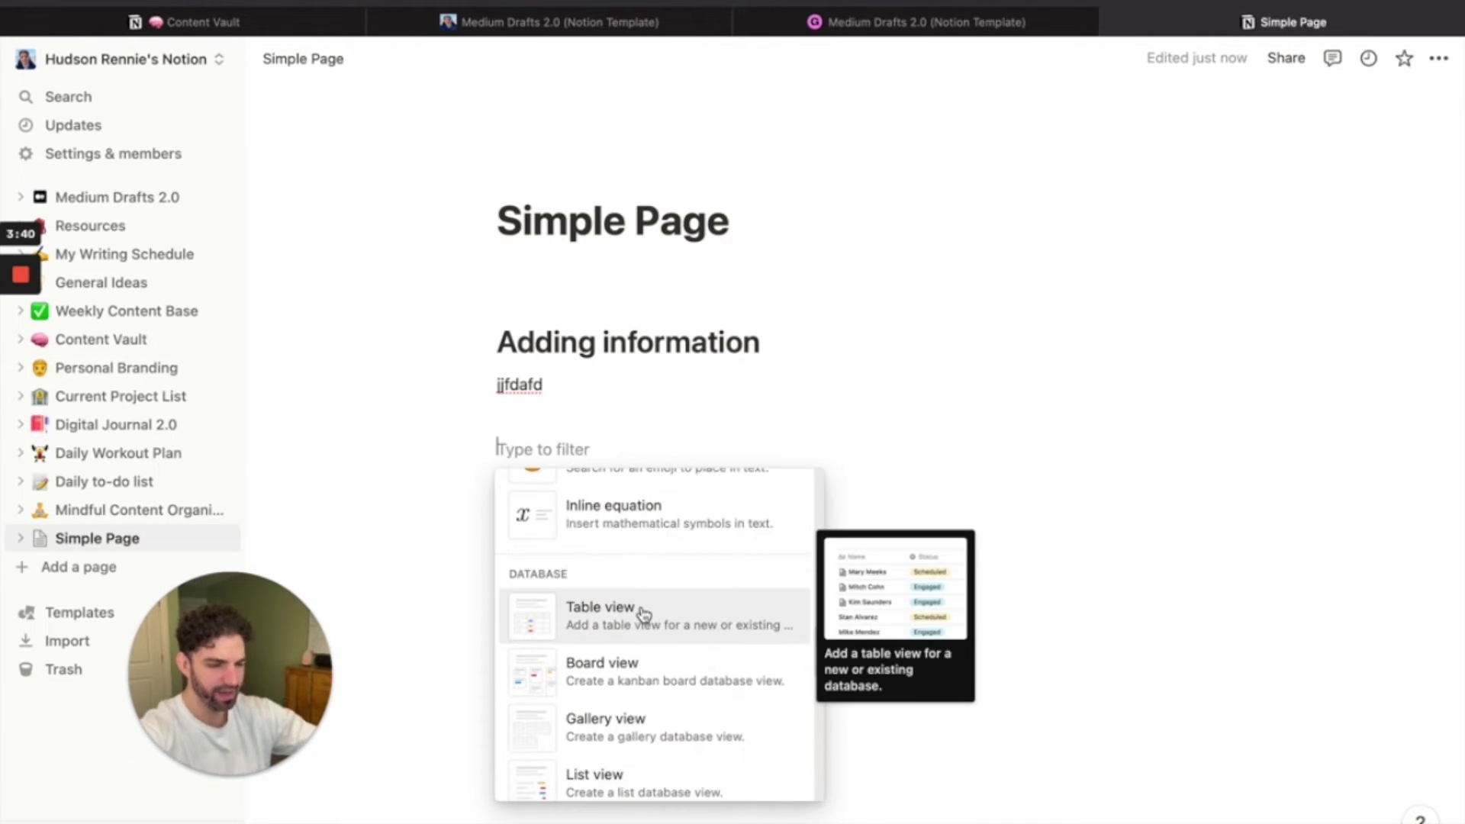
- Insert a new table database titled 'Random items'
{"action": "left_click", "coordinate": [644, 615]}
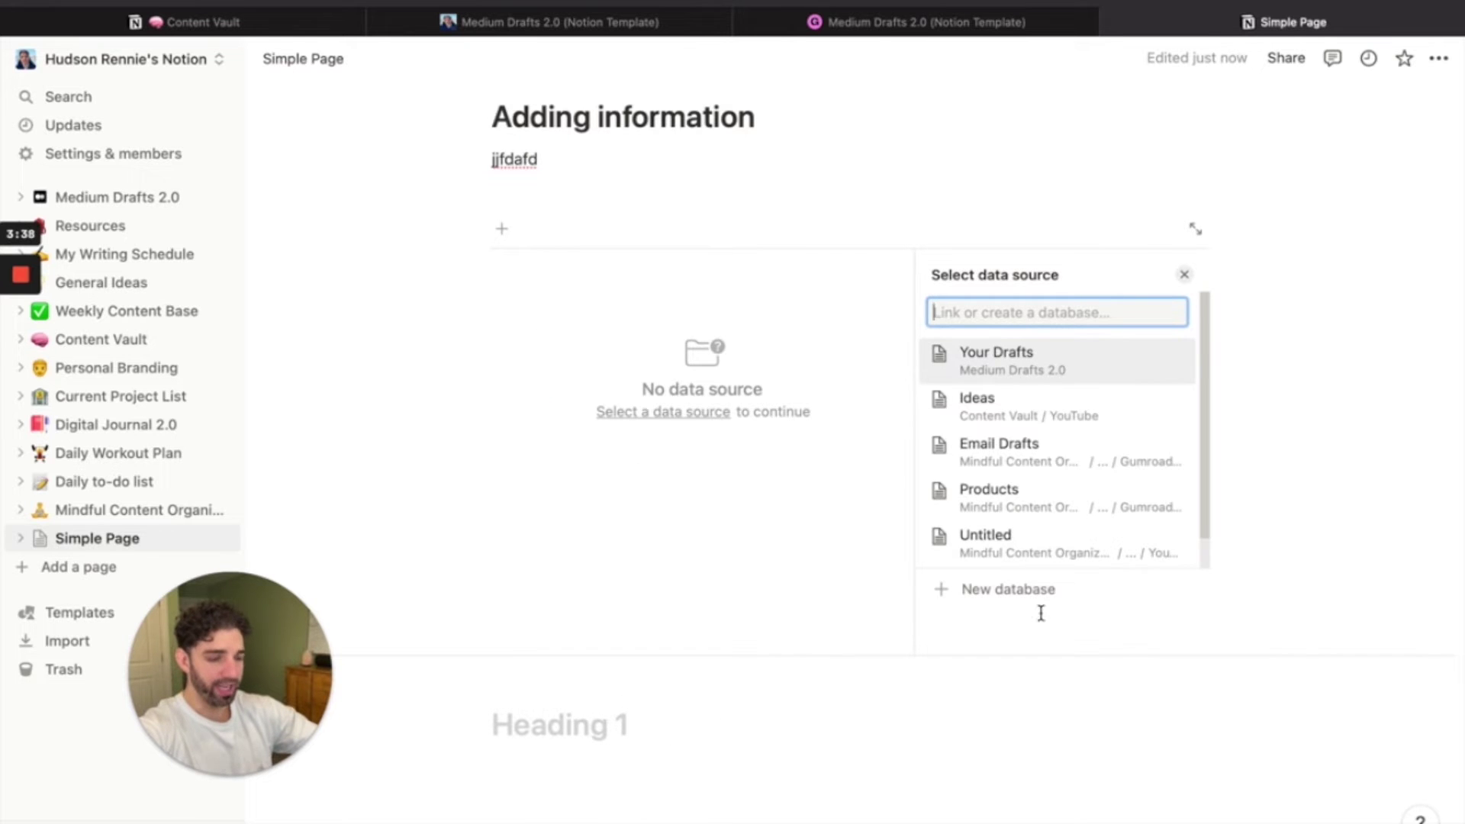
{"action": "scroll", "coordinate": [1031, 506], "scroll_direction": "down", "scroll_amount": 1}
{"action": "left_click", "coordinate": [976, 592]}
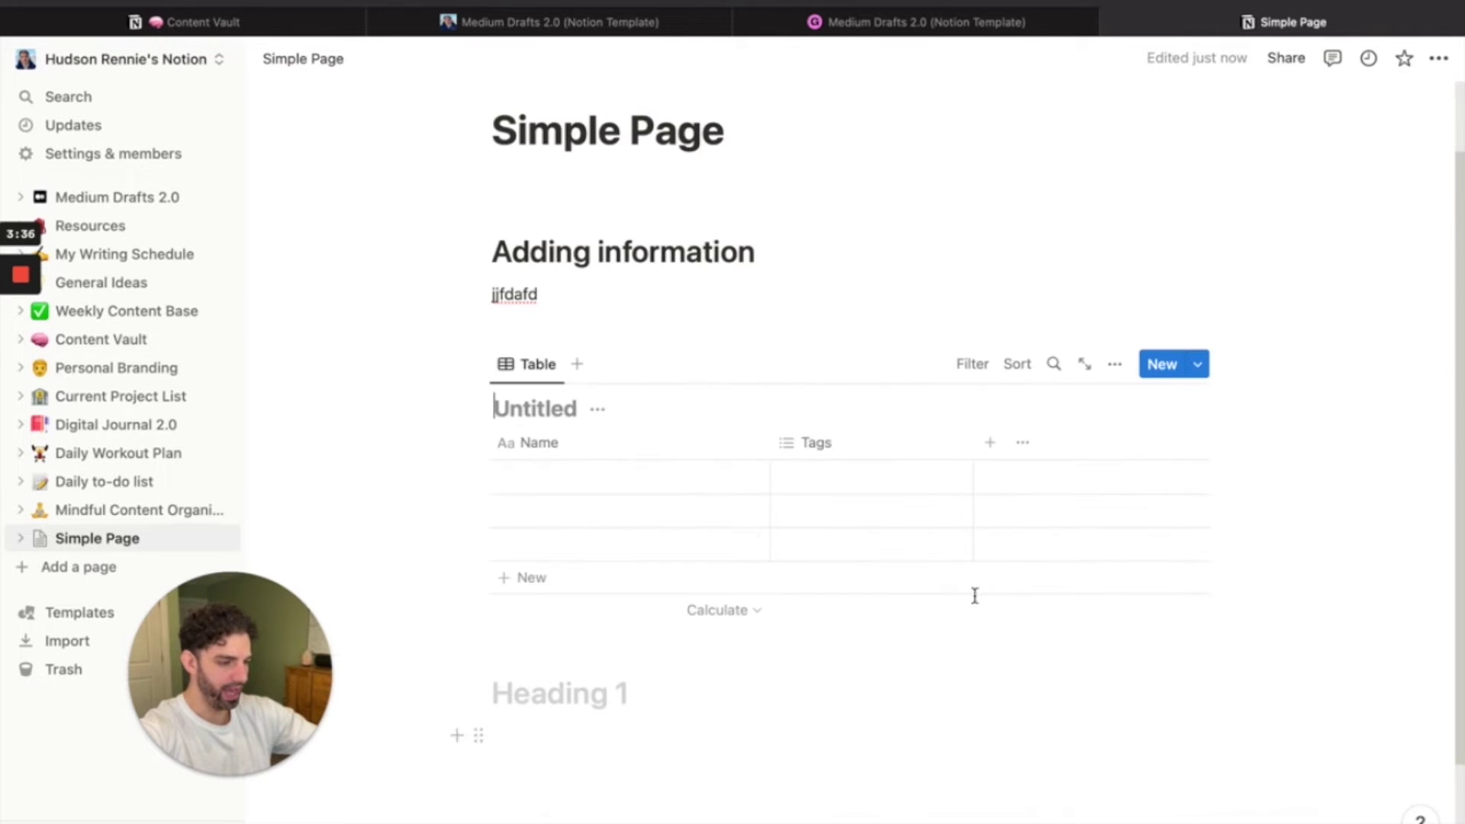
{"action": "left_click", "coordinate": [662, 430]}
{"action": "type", "text": "Ta"}
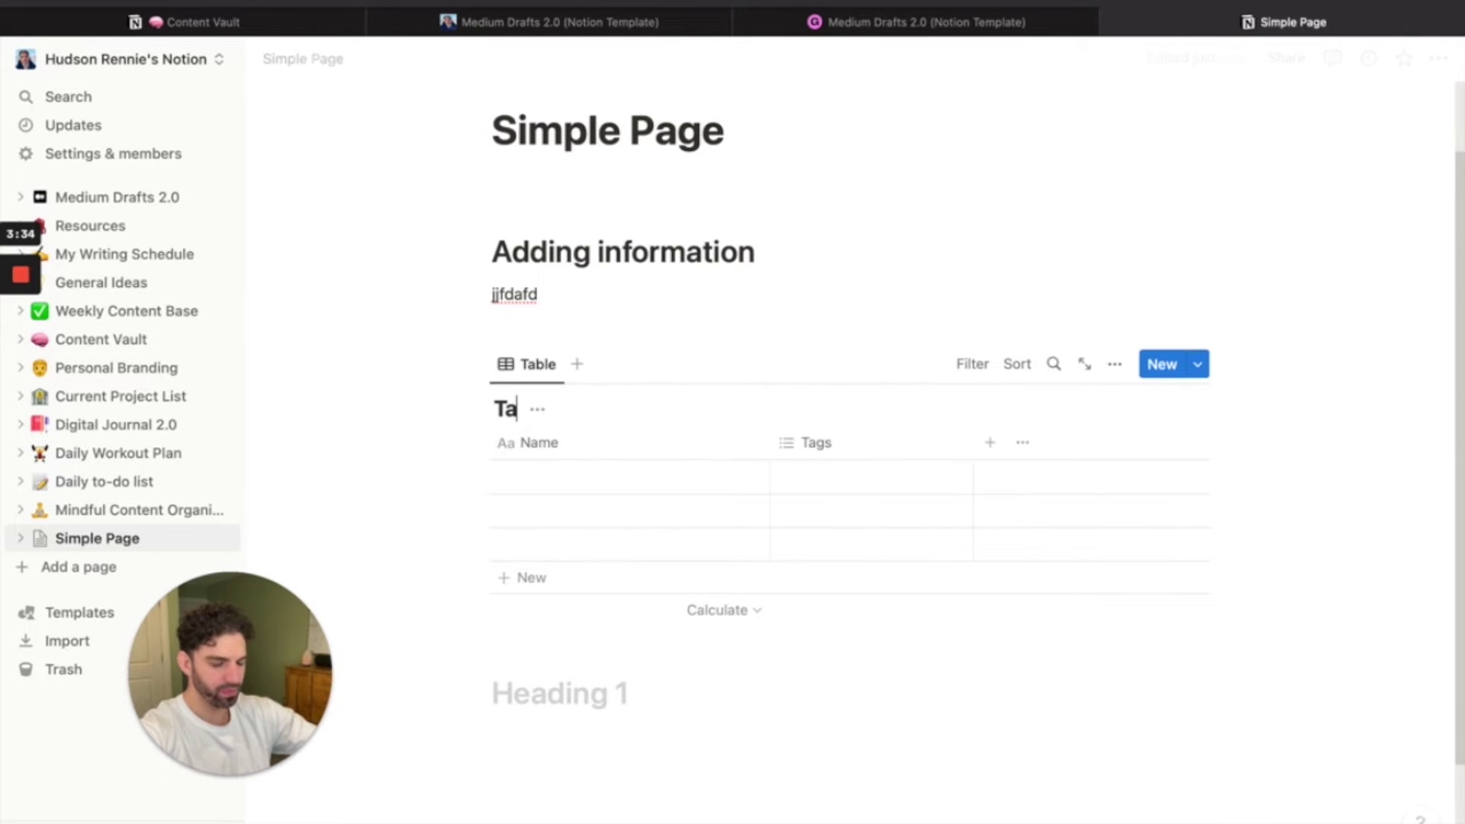
{"action": "key", "text": "BackSpace"}
{"action": "key", "text": "BackSpace"}
{"action": "type", "text": "Random items"}
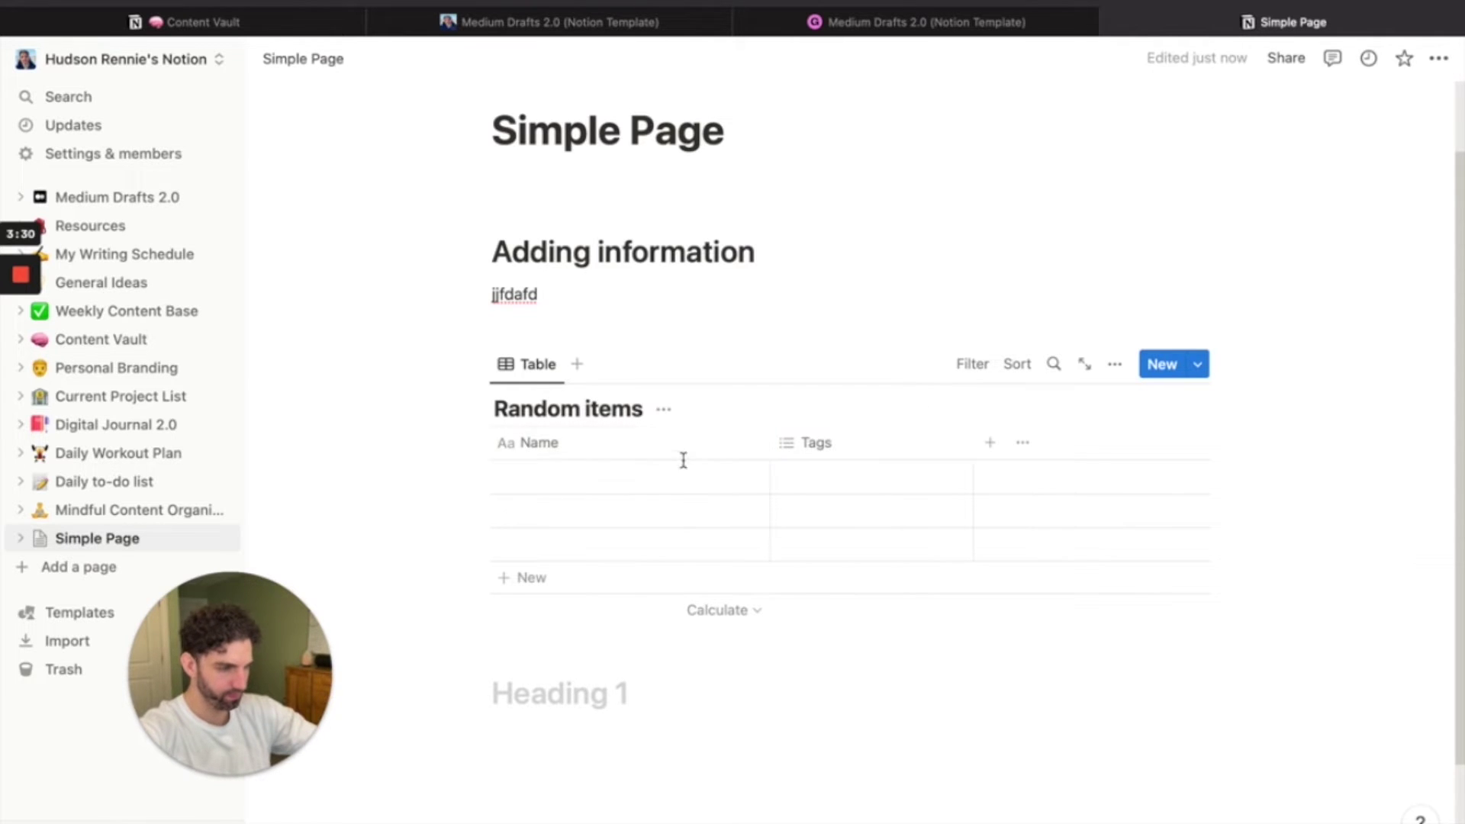
- Add 'jjdfa' as the first Name entry and search the table for 'jjd'
{"action": "left_click", "coordinate": [669, 477]}
{"action": "type", "text": "jjdfa"}
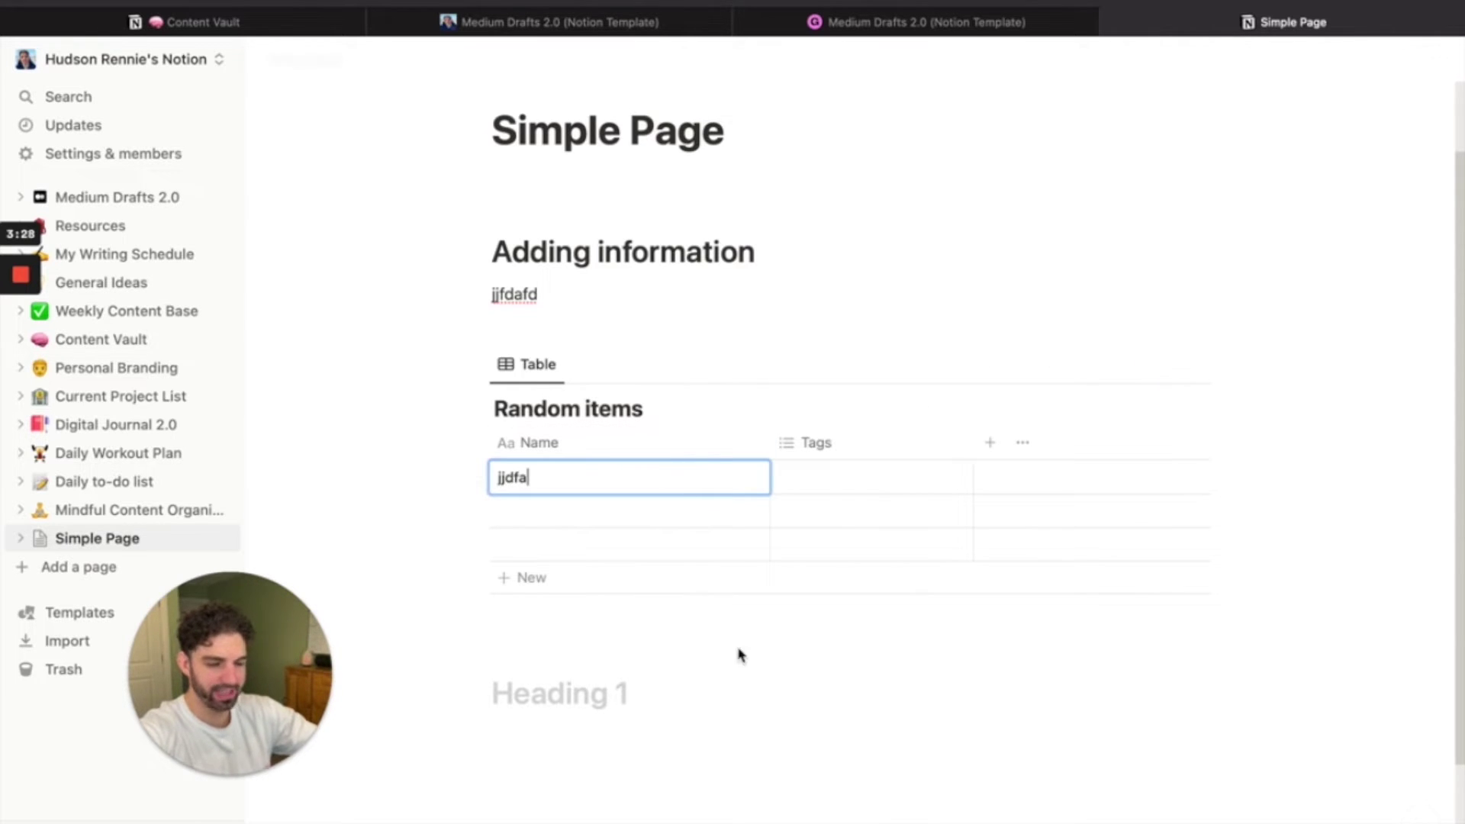
{"action": "key", "text": "Escape"}
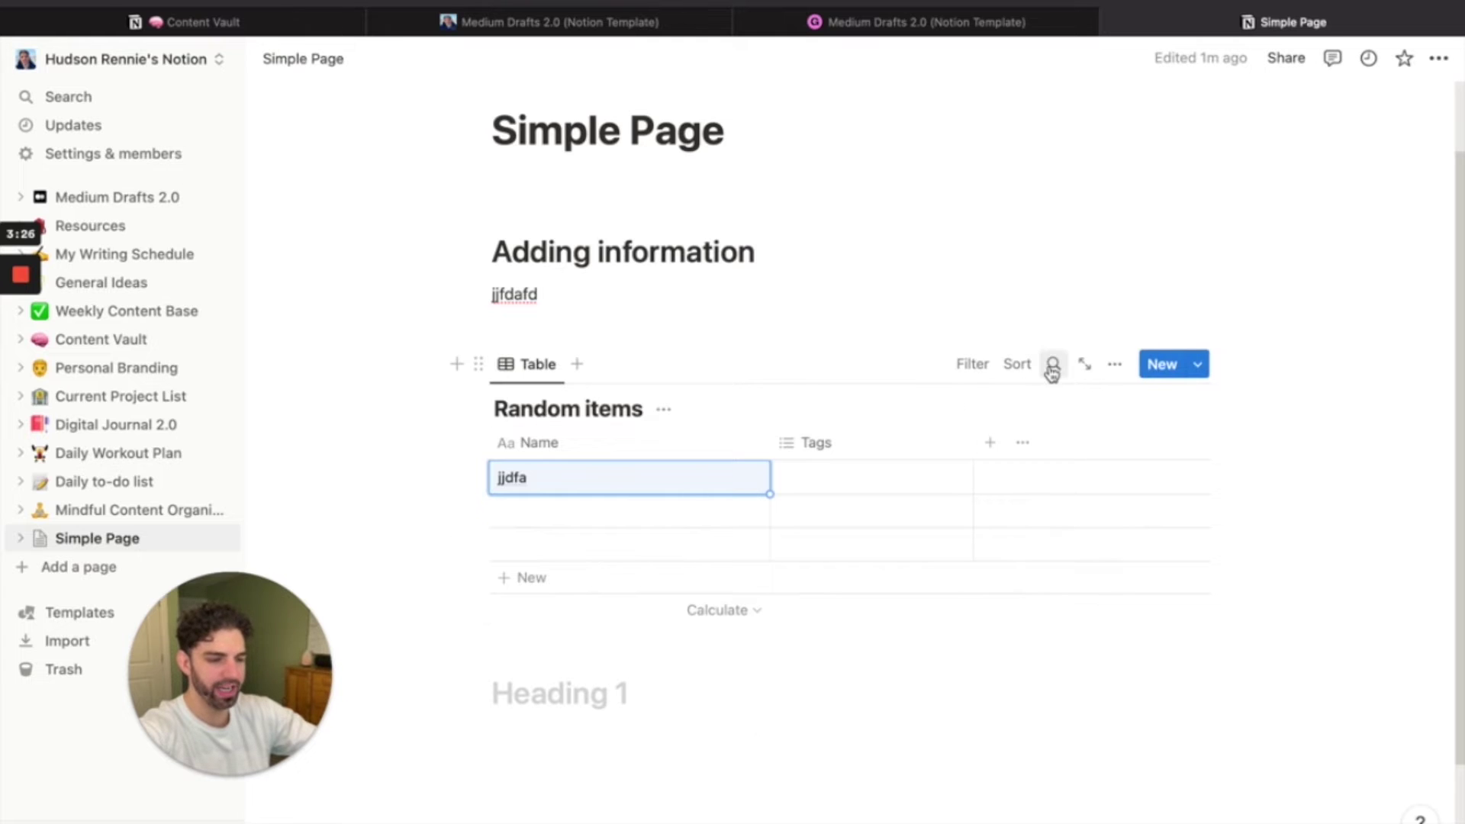
{"action": "left_click", "coordinate": [1052, 364]}
{"action": "type", "text": "jjd"}
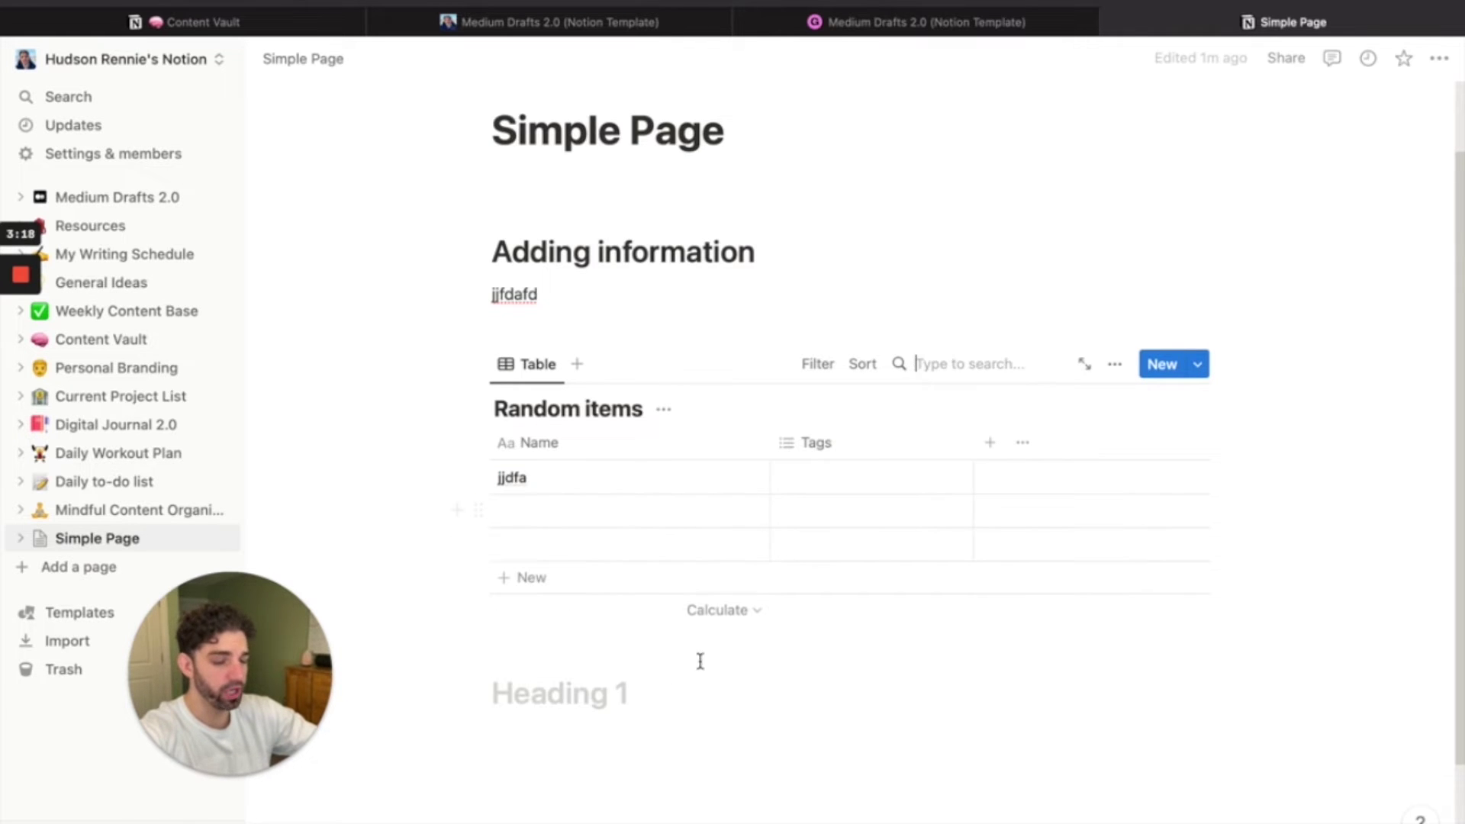
{"action": "left_click", "coordinate": [666, 675]}
{"action": "scroll", "coordinate": [667, 676], "scroll_direction": "down", "scroll_amount": 2}
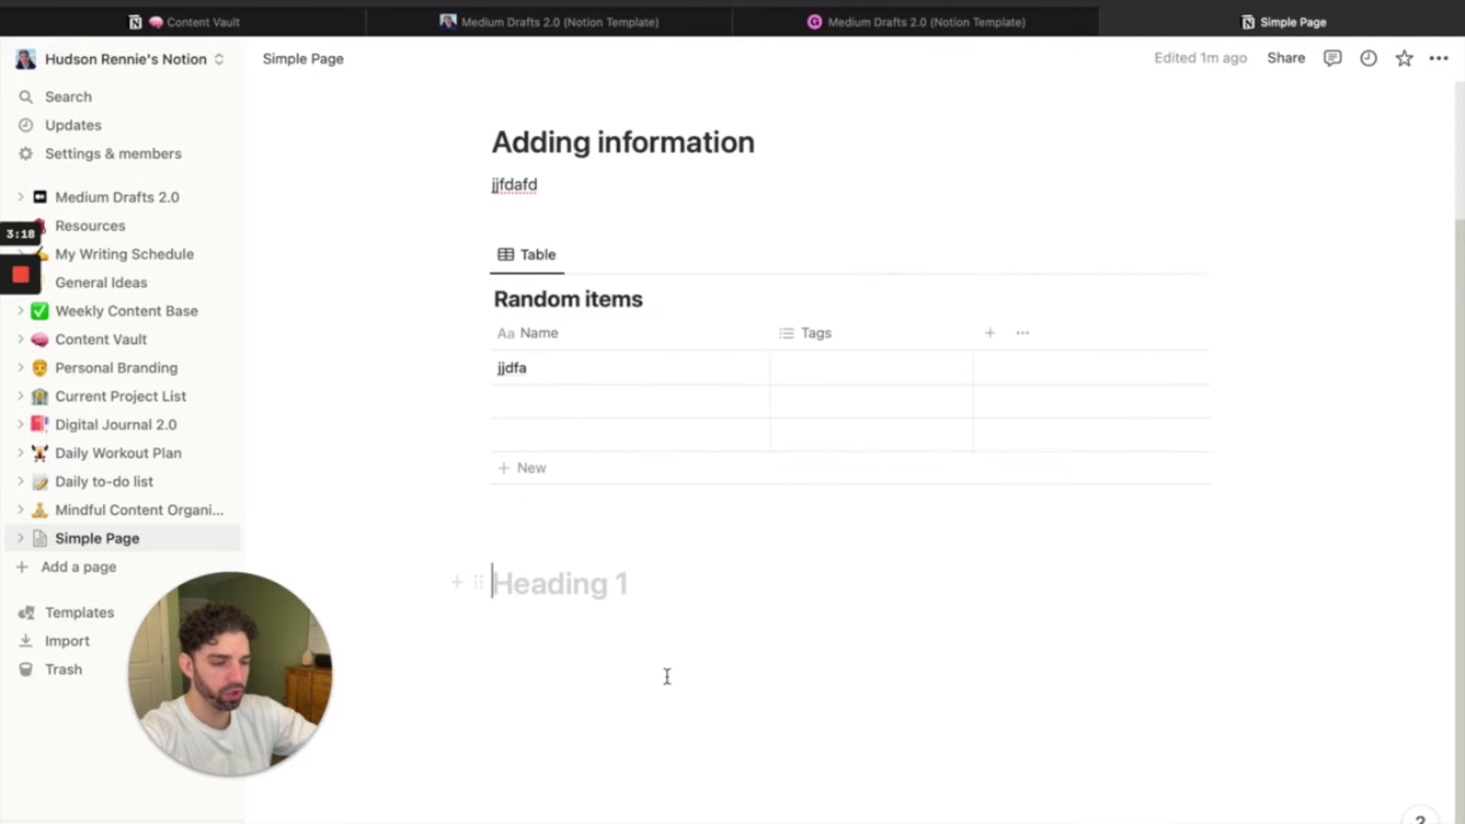
{"action": "scroll", "coordinate": [667, 677], "scroll_direction": "up", "scroll_amount": 3}
{"action": "scroll", "coordinate": [667, 677], "scroll_direction": "down", "scroll_amount": 2}
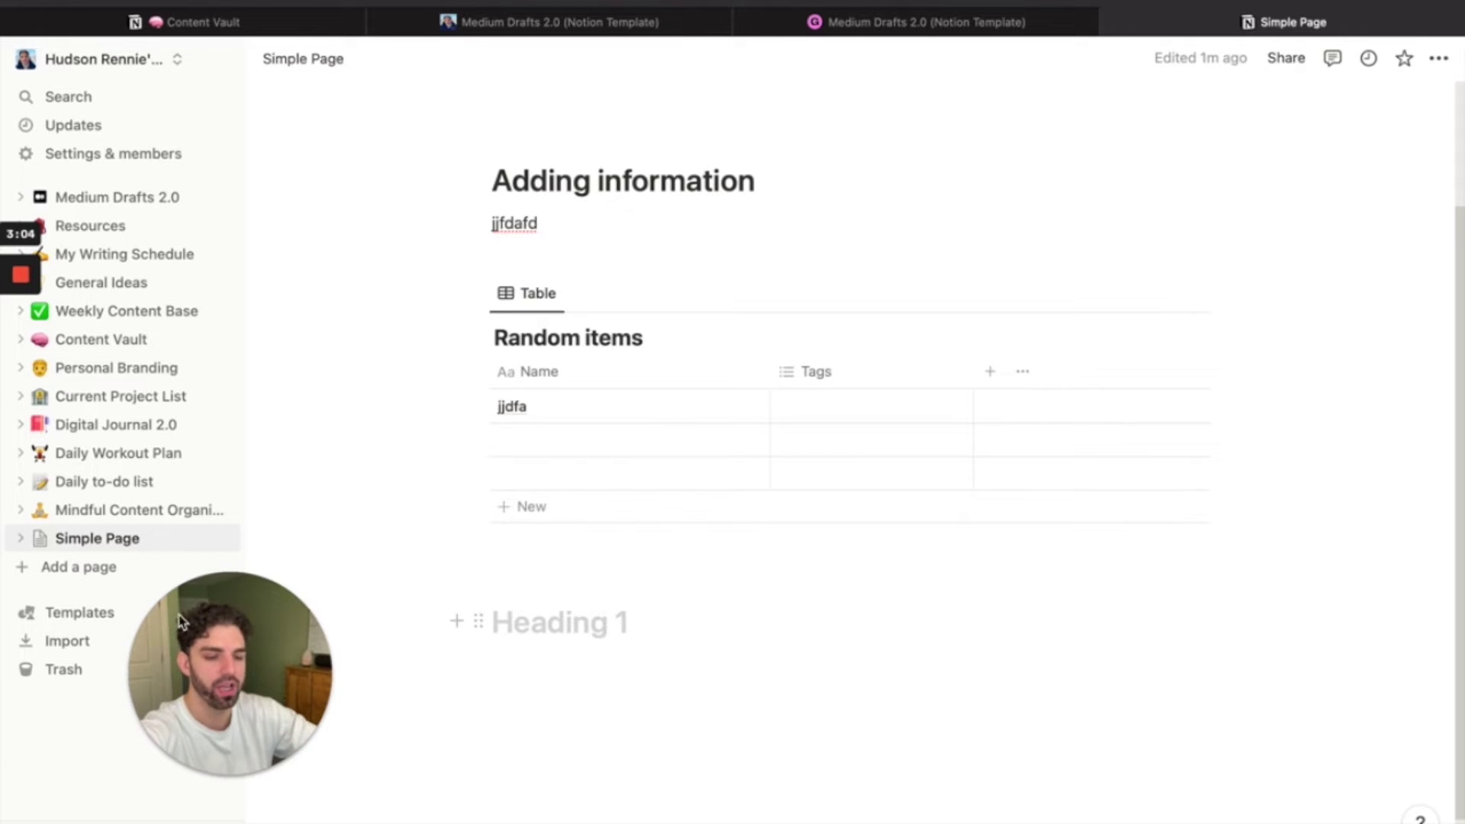
- Preview the Goals, Habit Tracker and Job Applications templates in the template gallery
{"action": "left_click", "coordinate": [85, 620]}
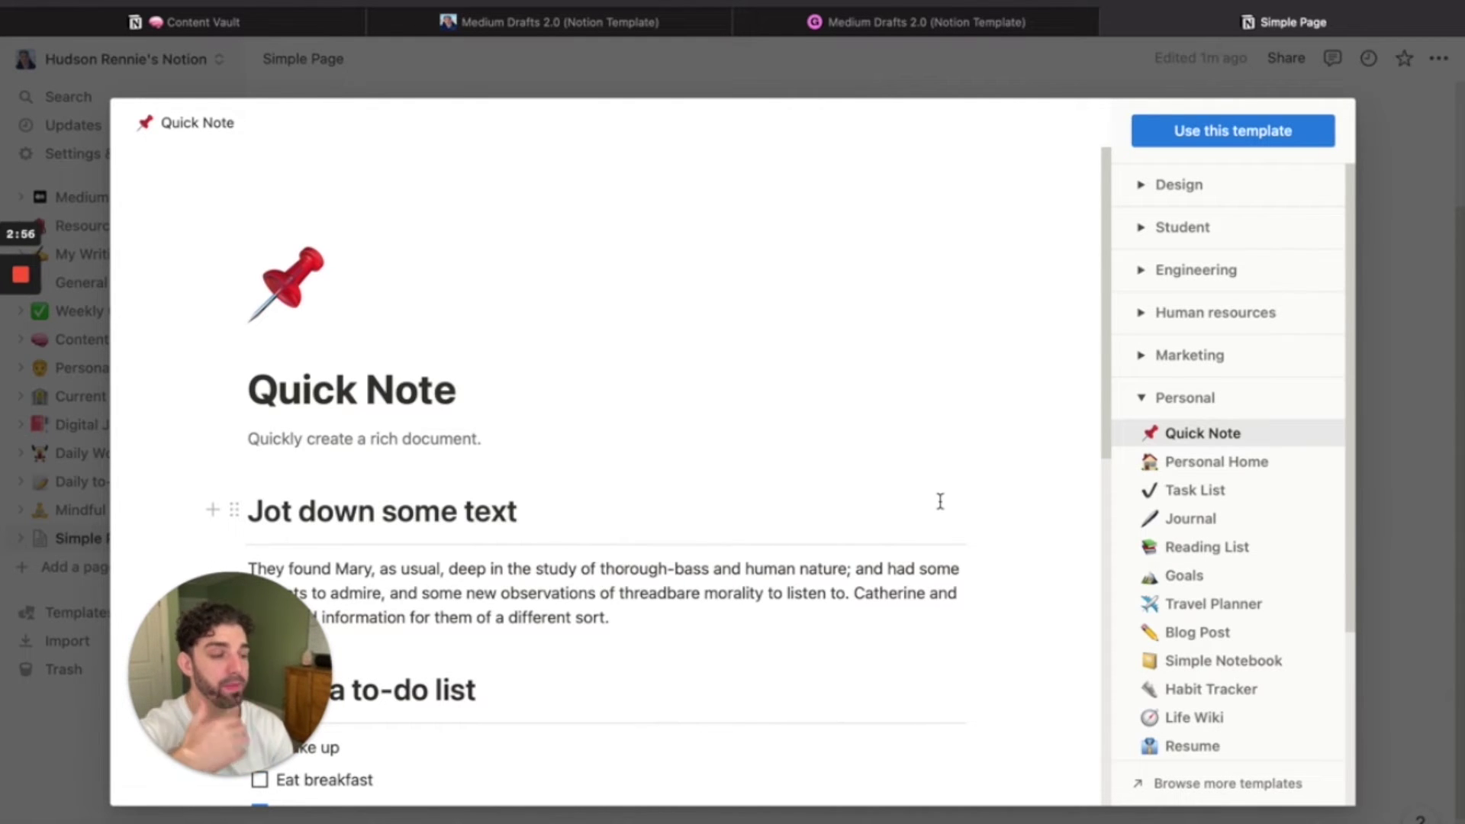
{"action": "left_click", "coordinate": [1211, 592]}
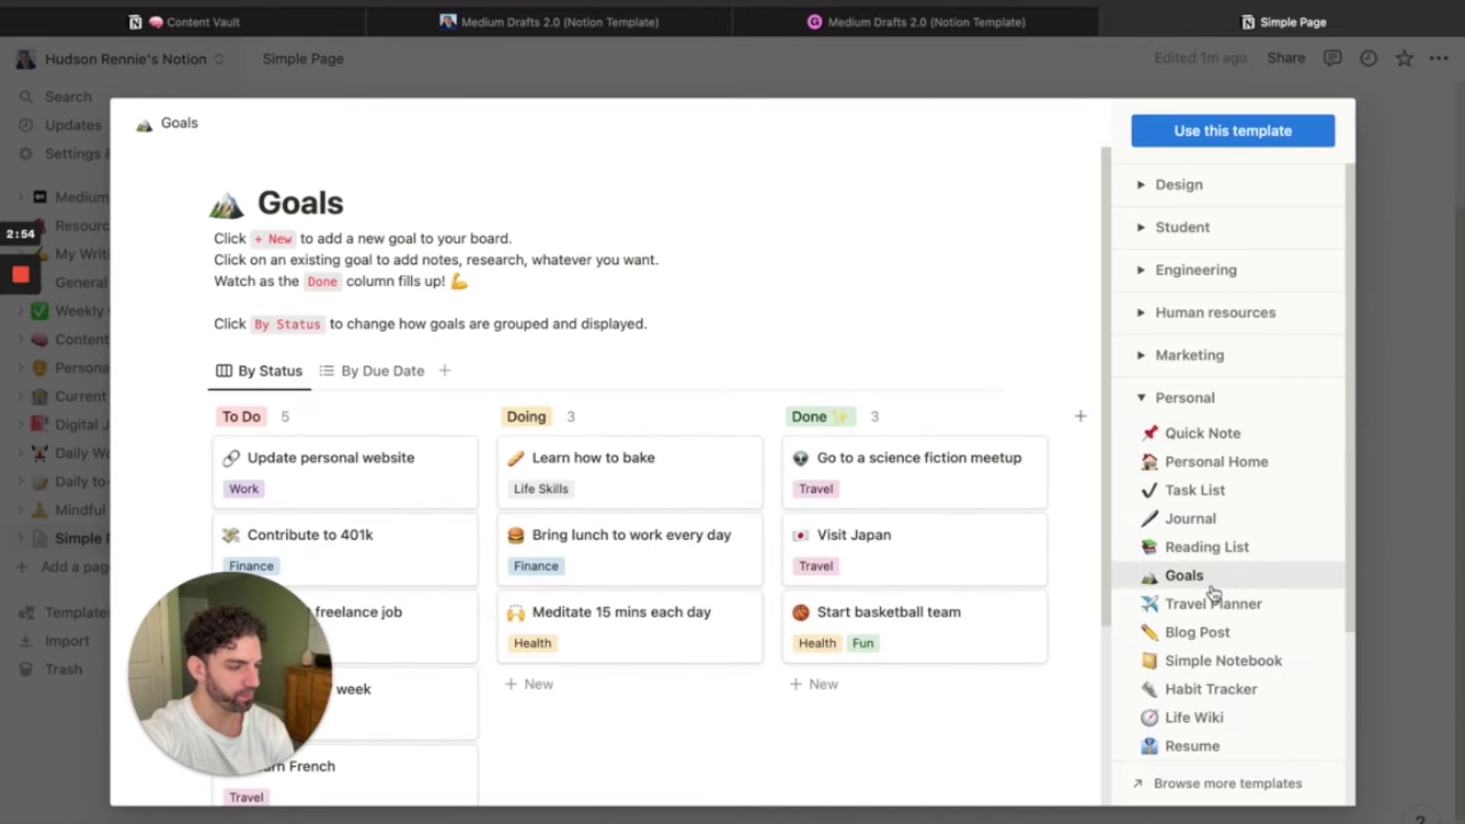
{"action": "scroll", "coordinate": [946, 488], "scroll_direction": "down", "scroll_amount": 3}
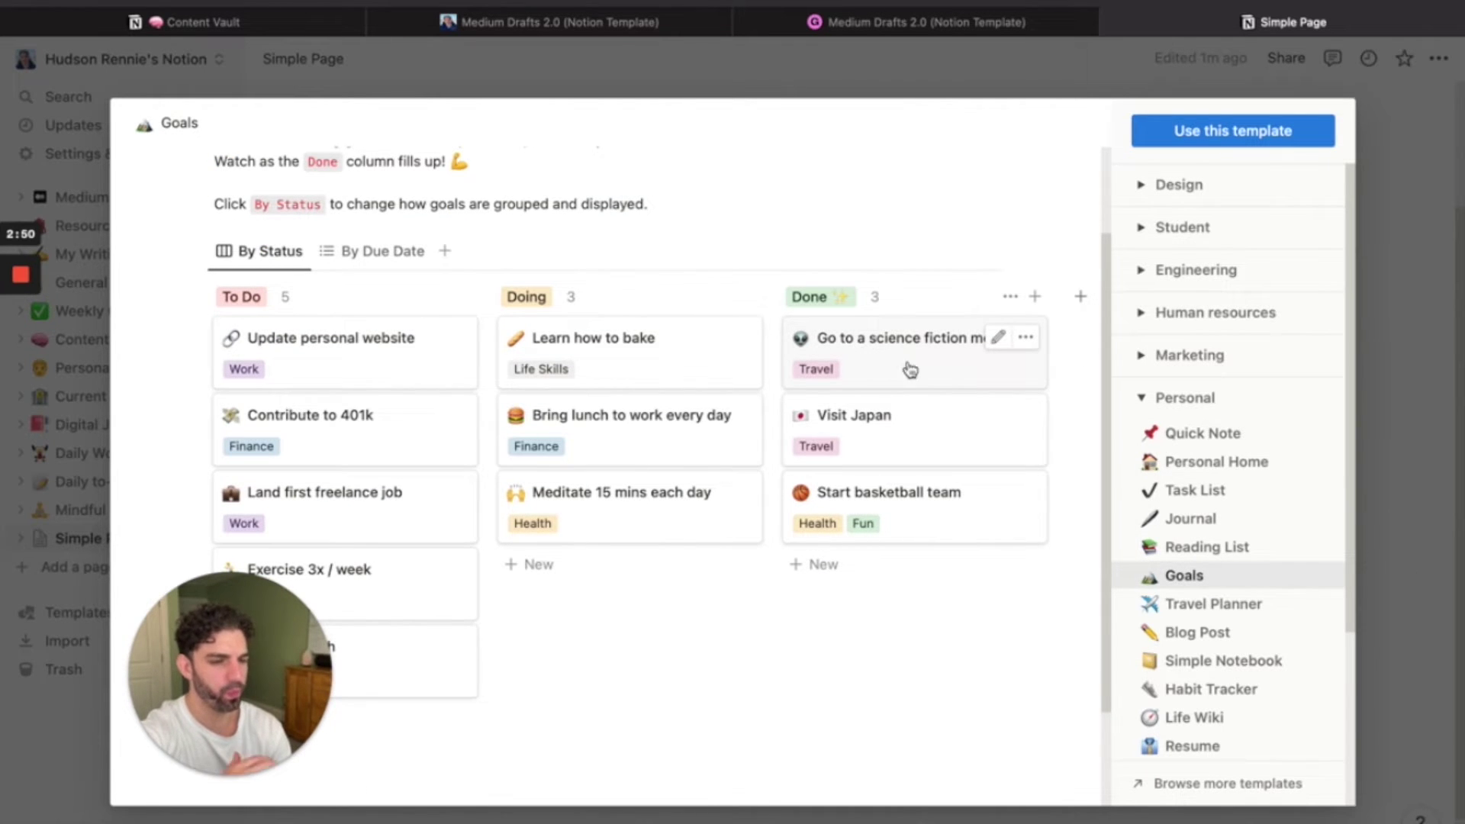
{"action": "scroll", "coordinate": [1218, 592], "scroll_direction": "down", "scroll_amount": 2}
{"action": "left_click", "coordinate": [1221, 603]}
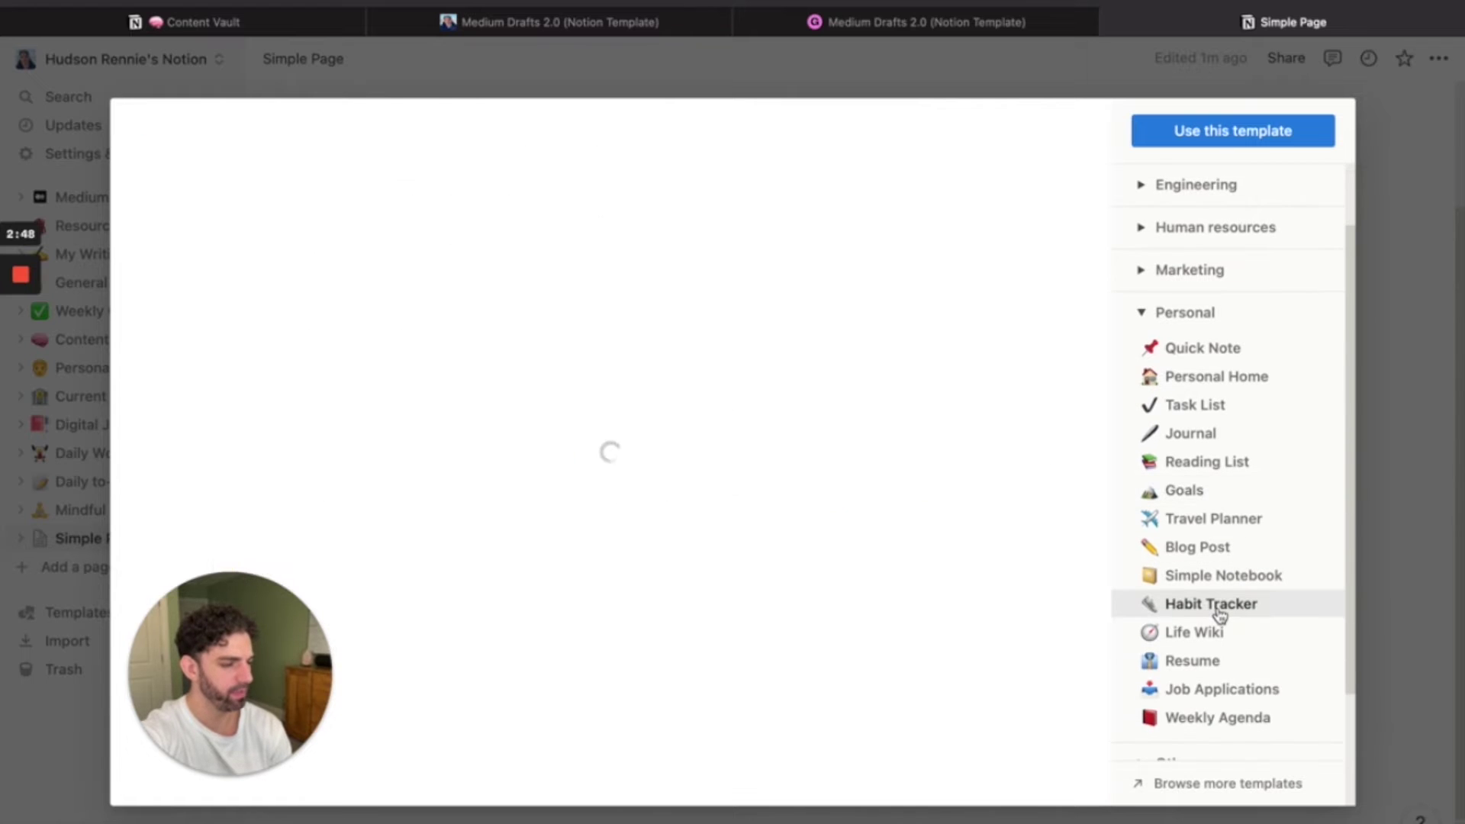
{"action": "scroll", "coordinate": [872, 511], "scroll_direction": "down", "scroll_amount": 3}
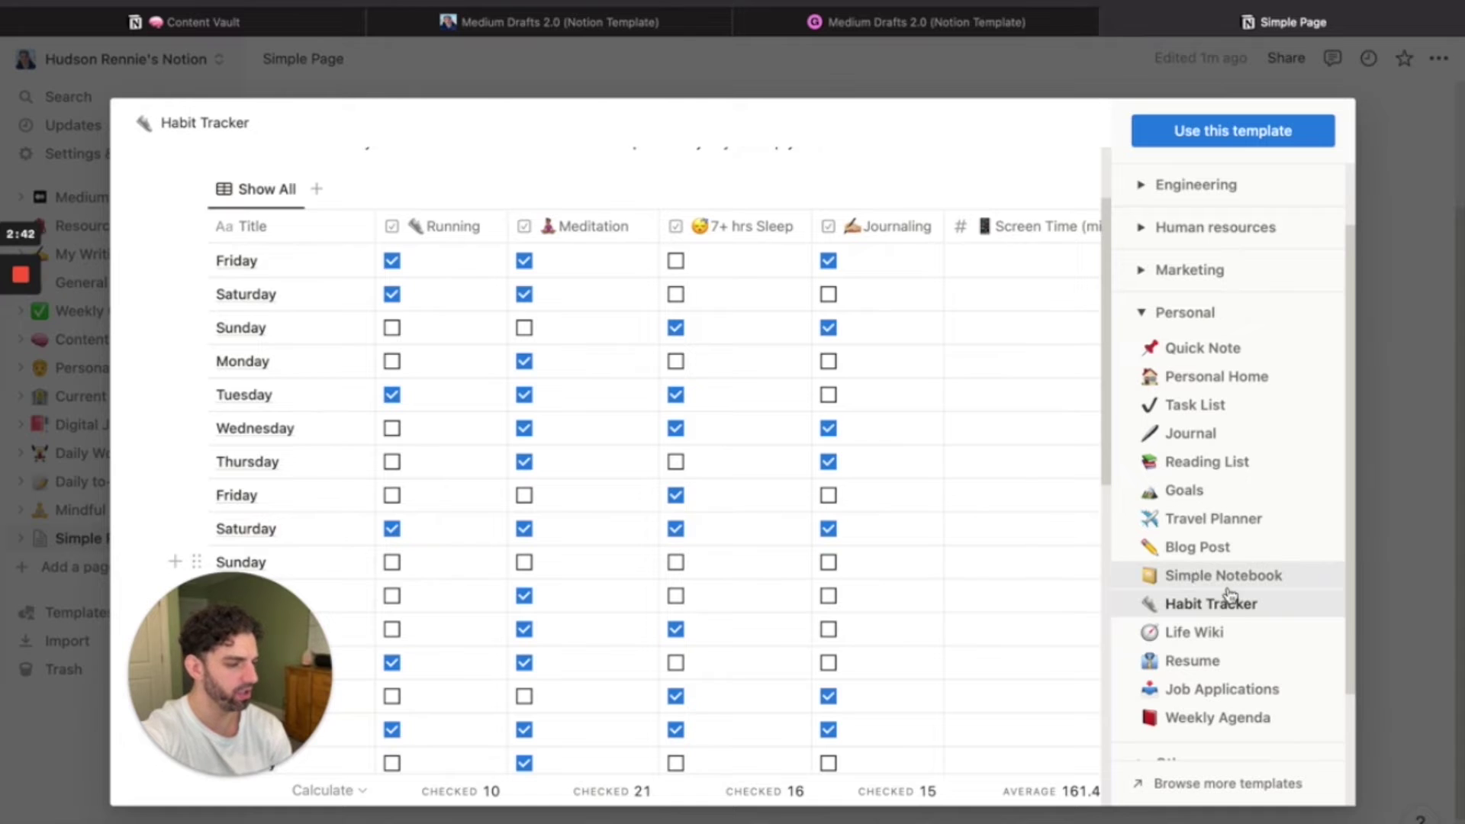
{"action": "scroll", "coordinate": [1192, 580], "scroll_direction": "down", "scroll_amount": 3}
{"action": "left_click", "coordinate": [1199, 564]}
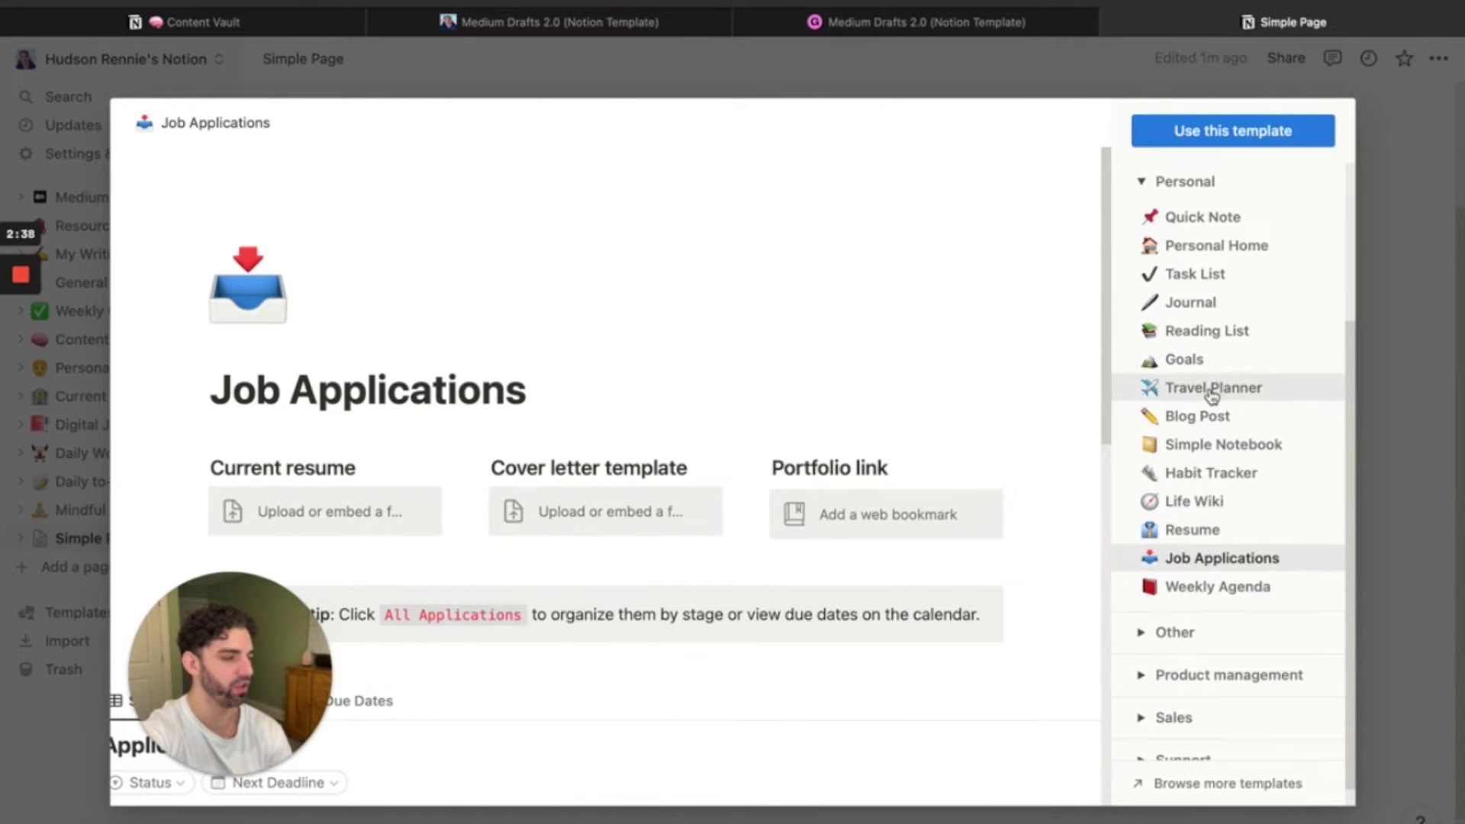
{"action": "scroll", "coordinate": [1205, 393], "scroll_direction": "up", "scroll_amount": 3}
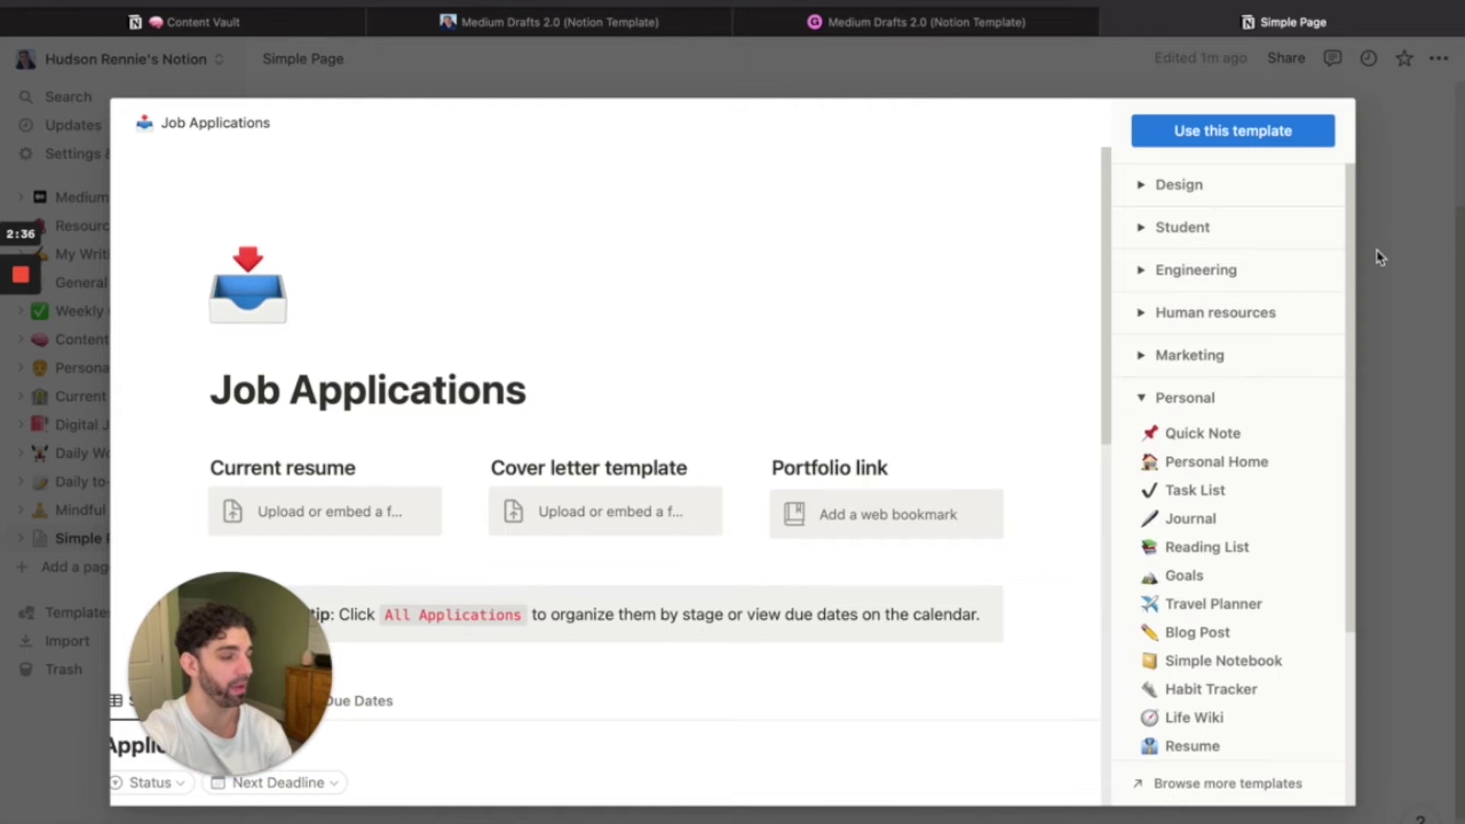
- Close the gallery without choosing a template and add a cover image to Simple Page
{"action": "left_click", "coordinate": [1395, 225]}
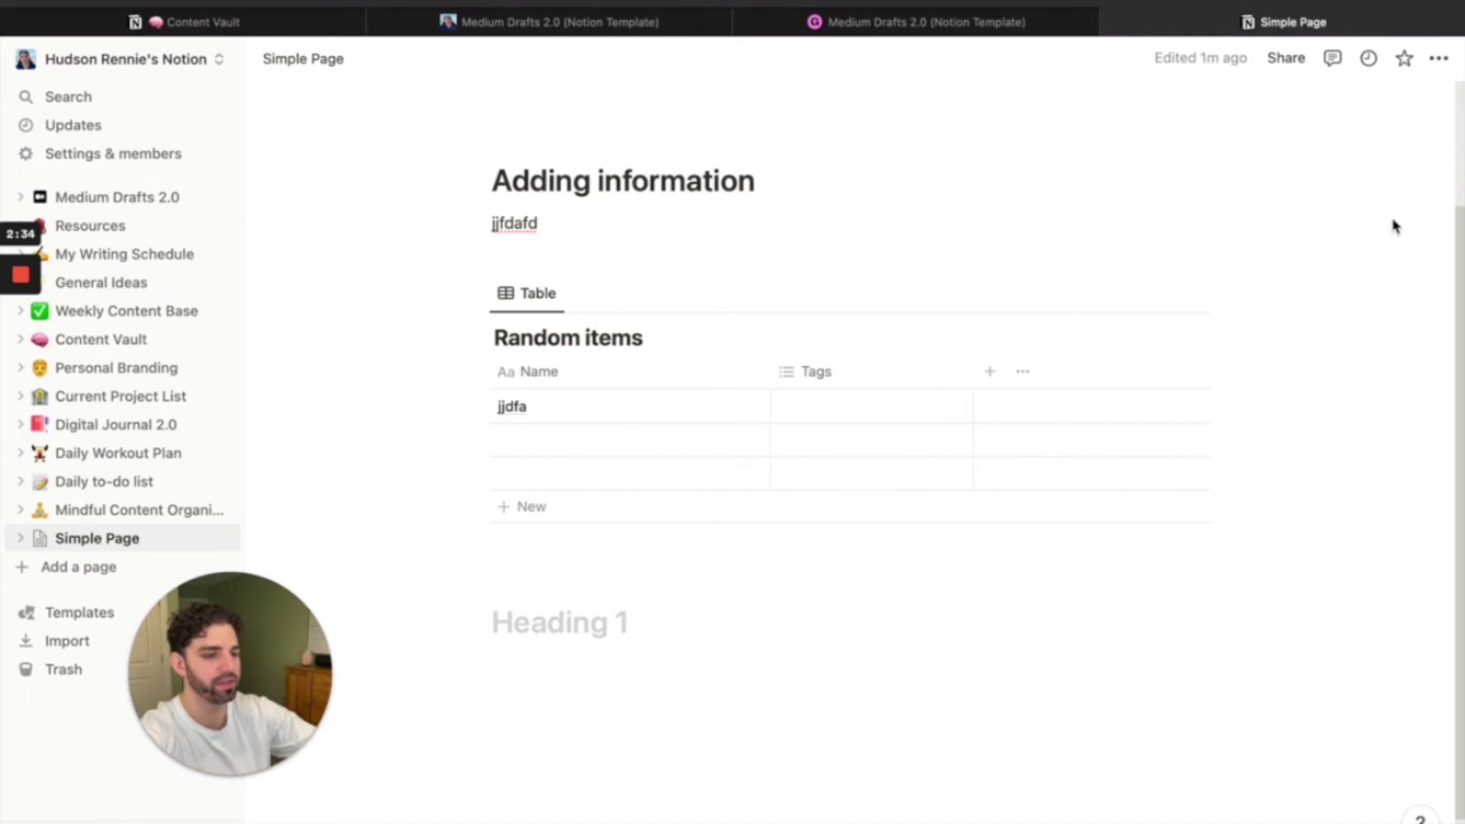
{"action": "scroll", "coordinate": [693, 336], "scroll_direction": "up", "scroll_amount": 3}
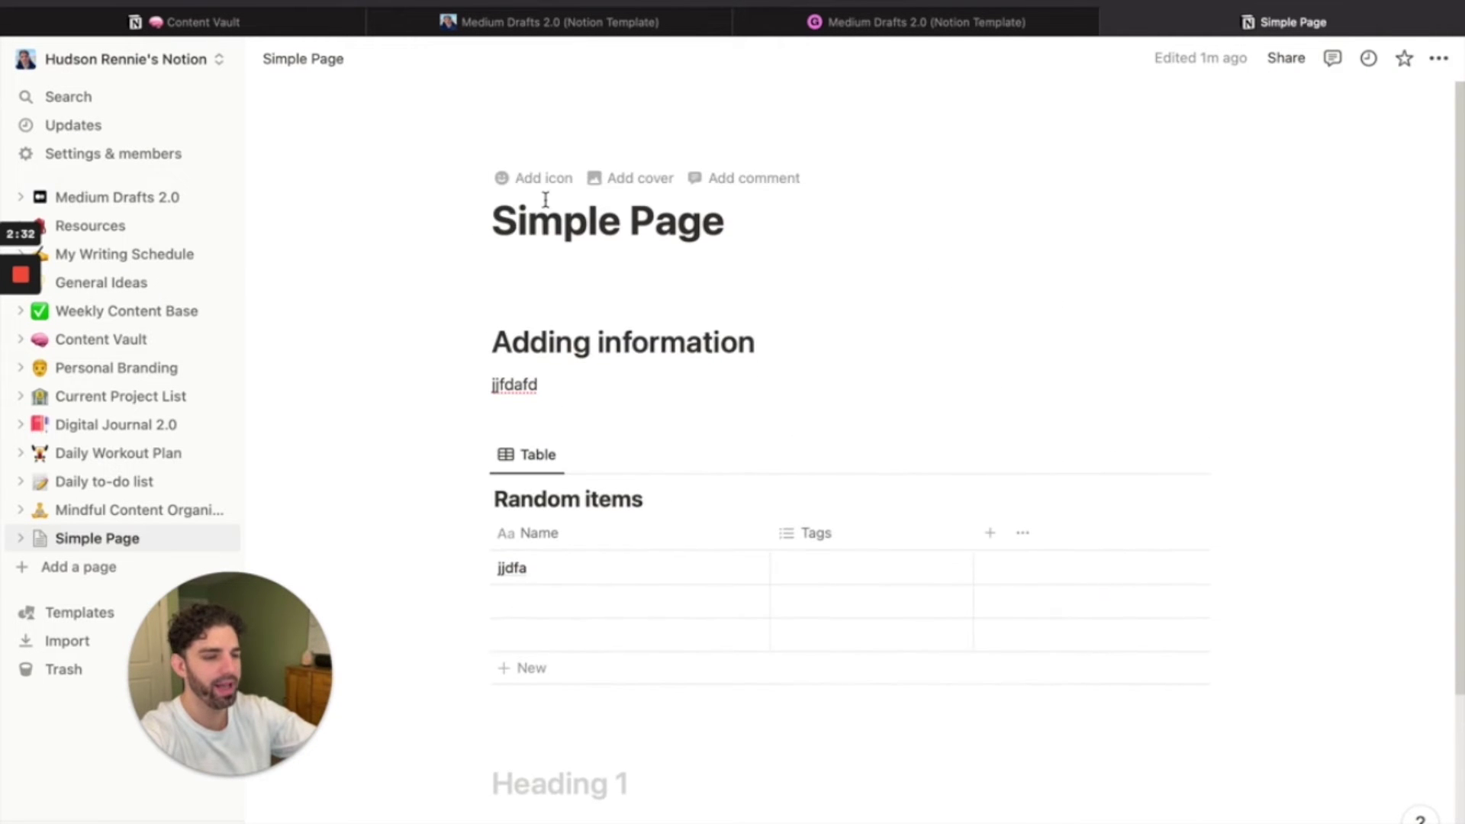
{"action": "left_click", "coordinate": [638, 183]}
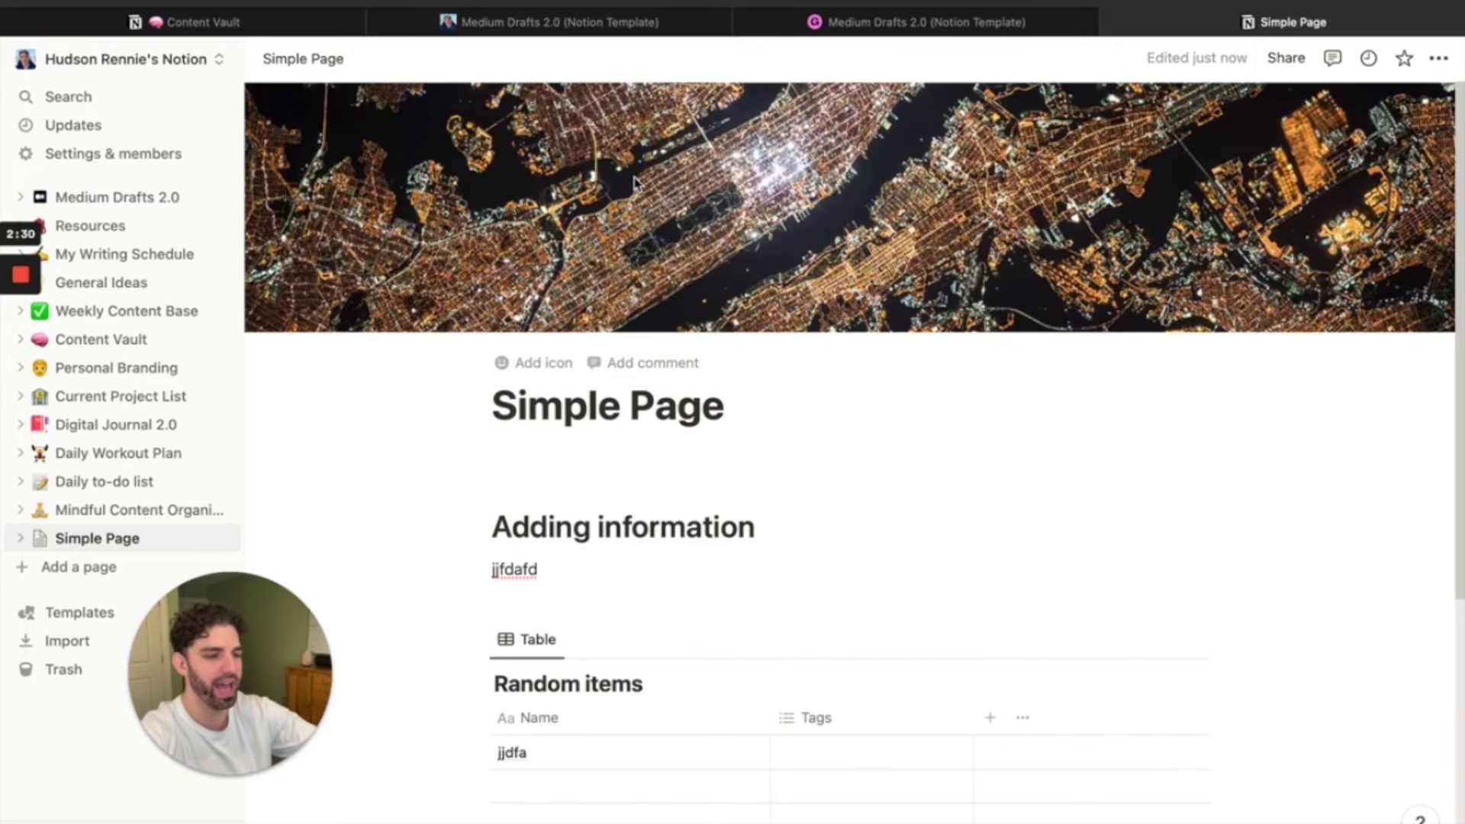
- Replace the cover with the Unsplash 'human' silhouette photo and add a theatre-masks emoji icon
{"action": "left_click", "coordinate": [1073, 319]}
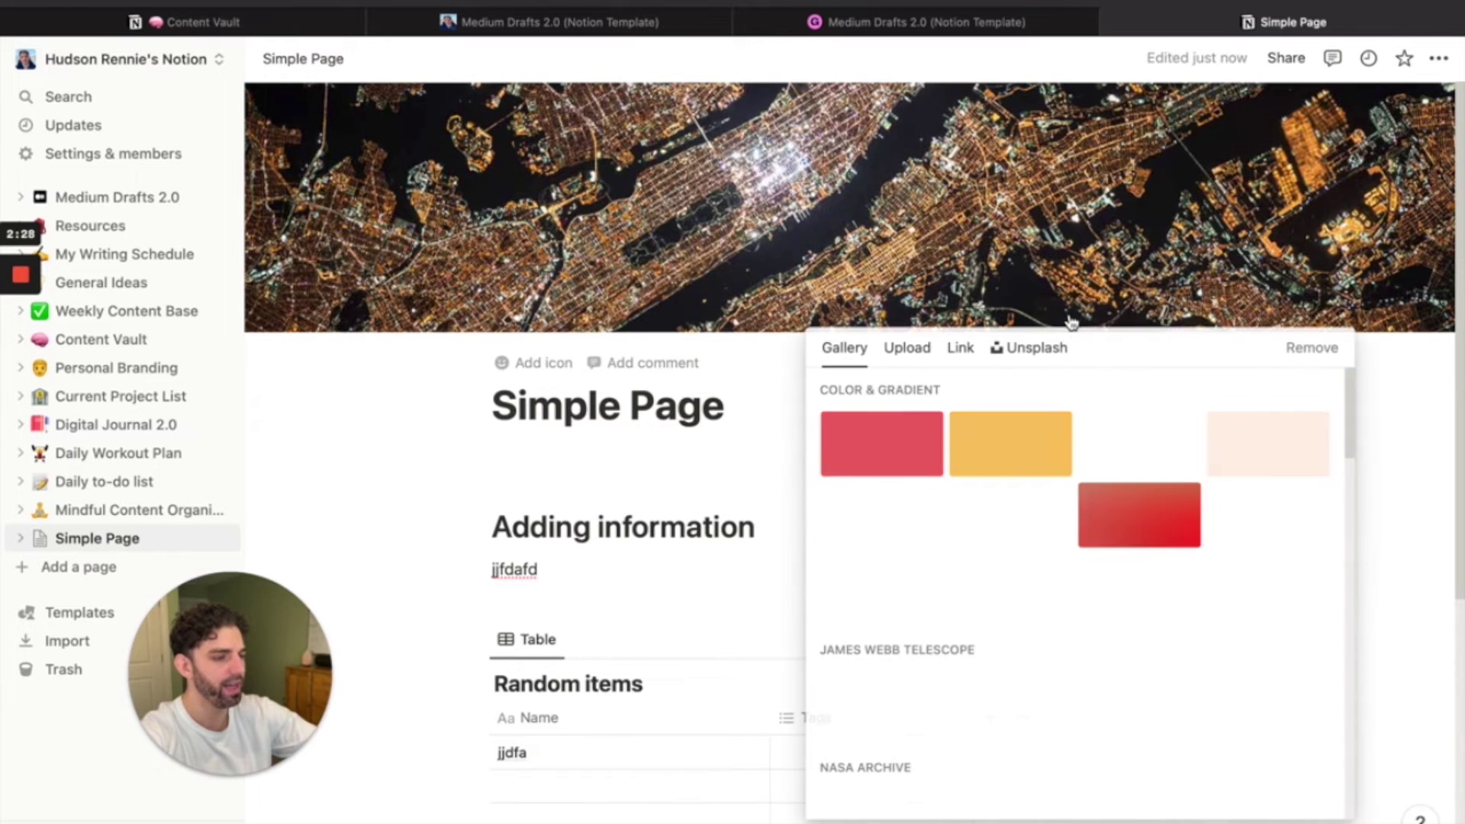
{"action": "left_click", "coordinate": [1025, 349]}
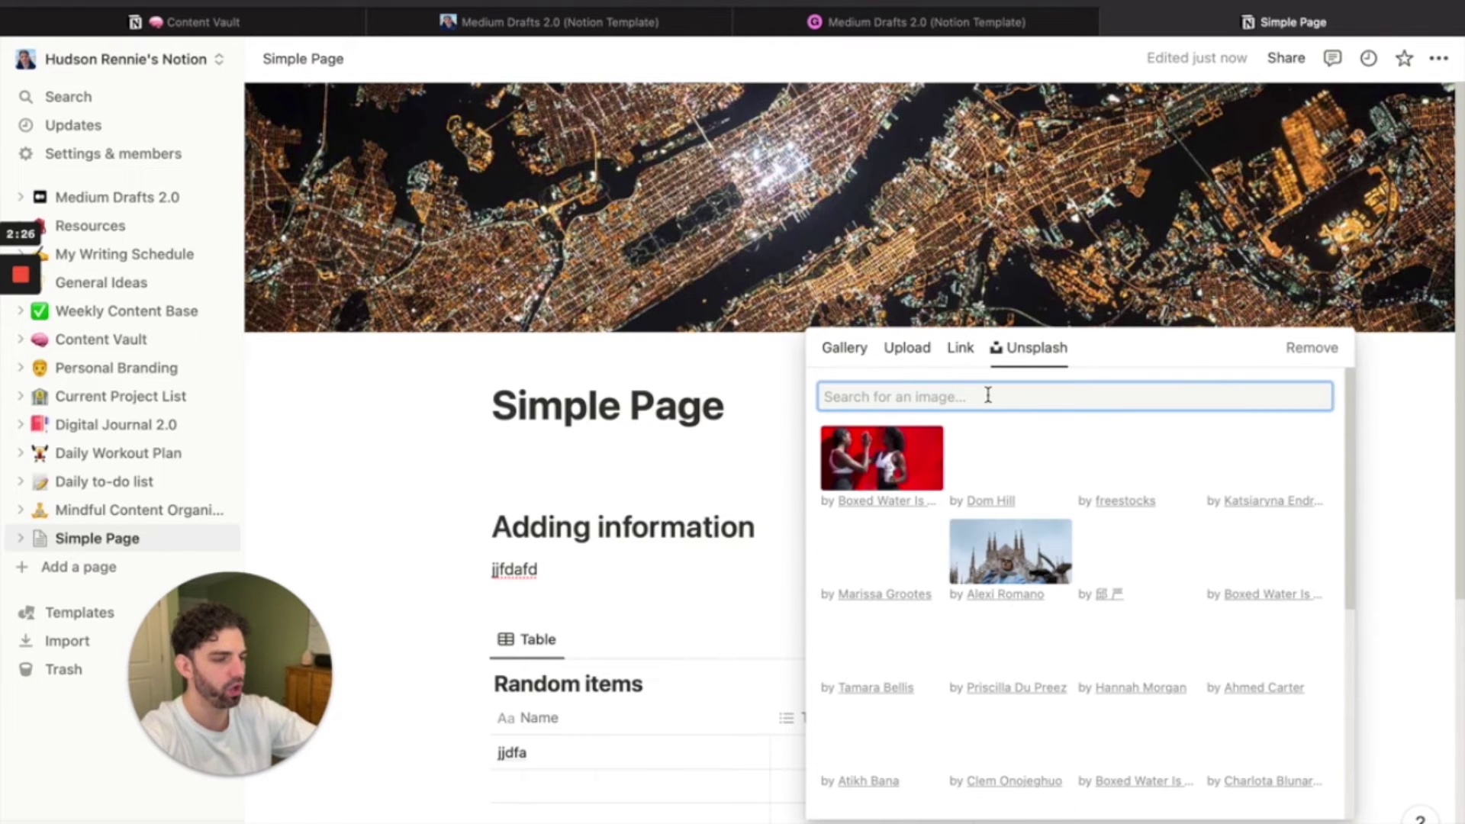
{"action": "type", "text": "human"}
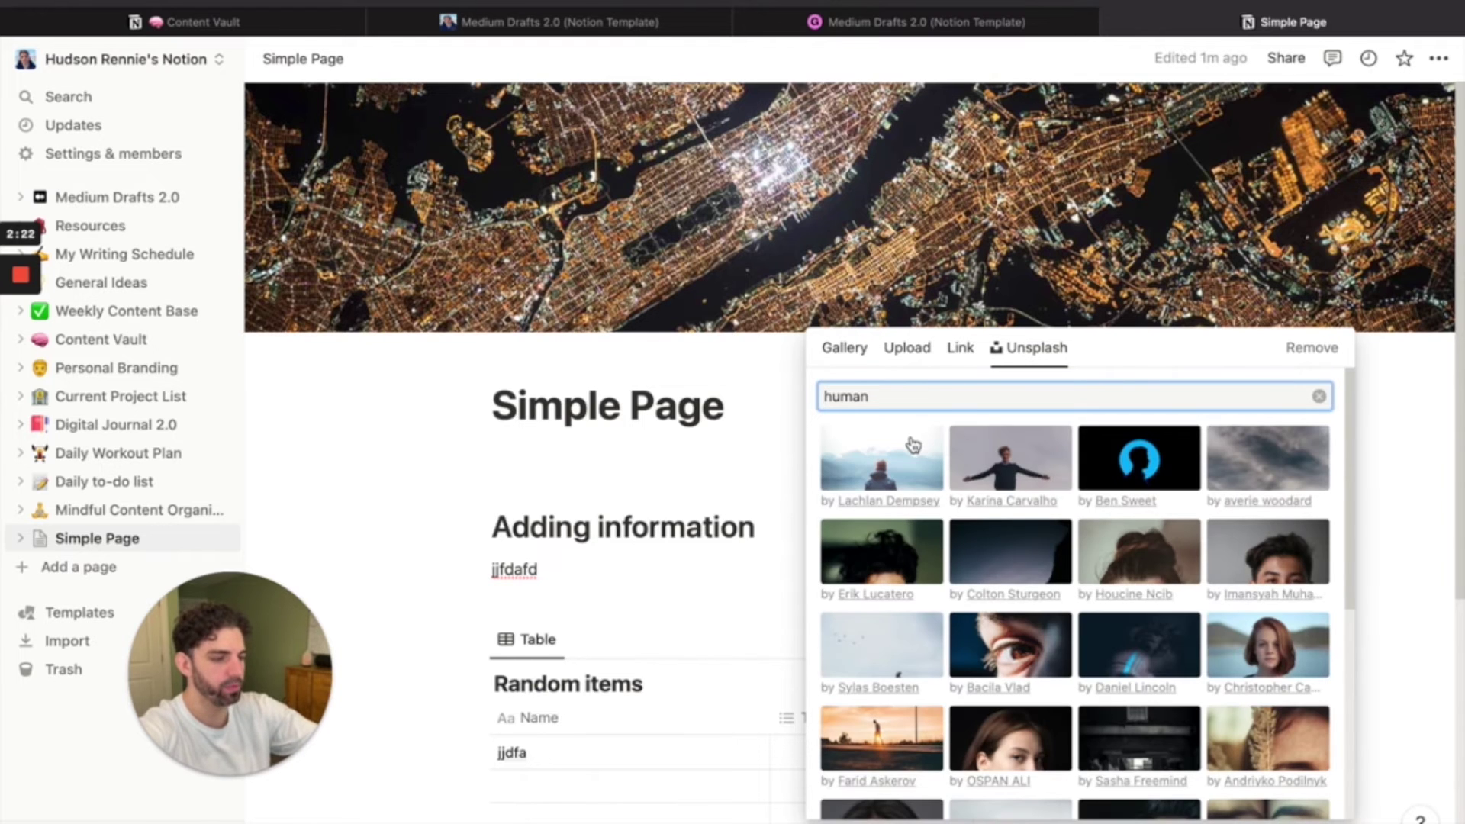
{"action": "left_click", "coordinate": [1179, 462]}
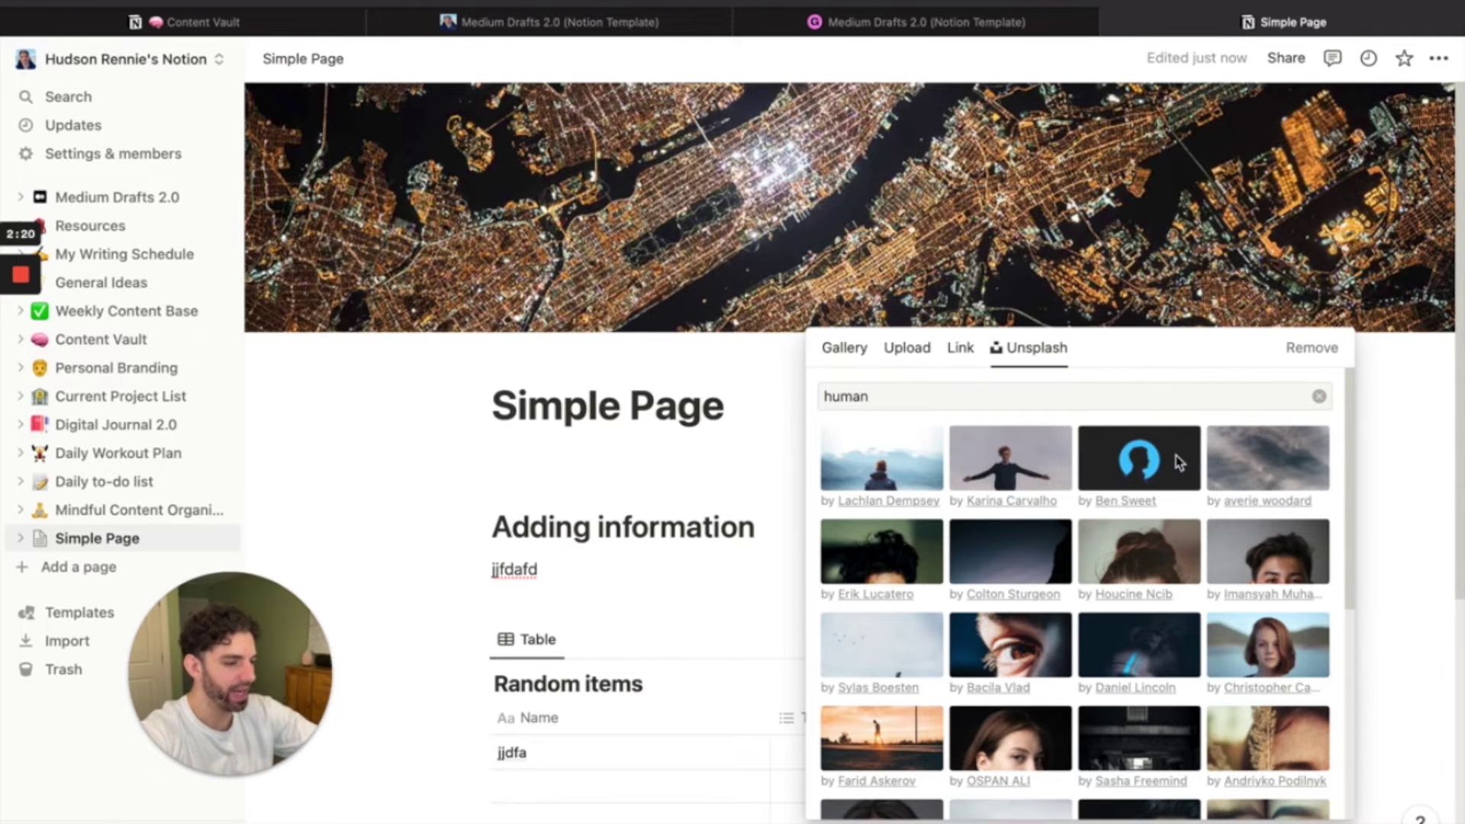
{"action": "left_click", "coordinate": [555, 409]}
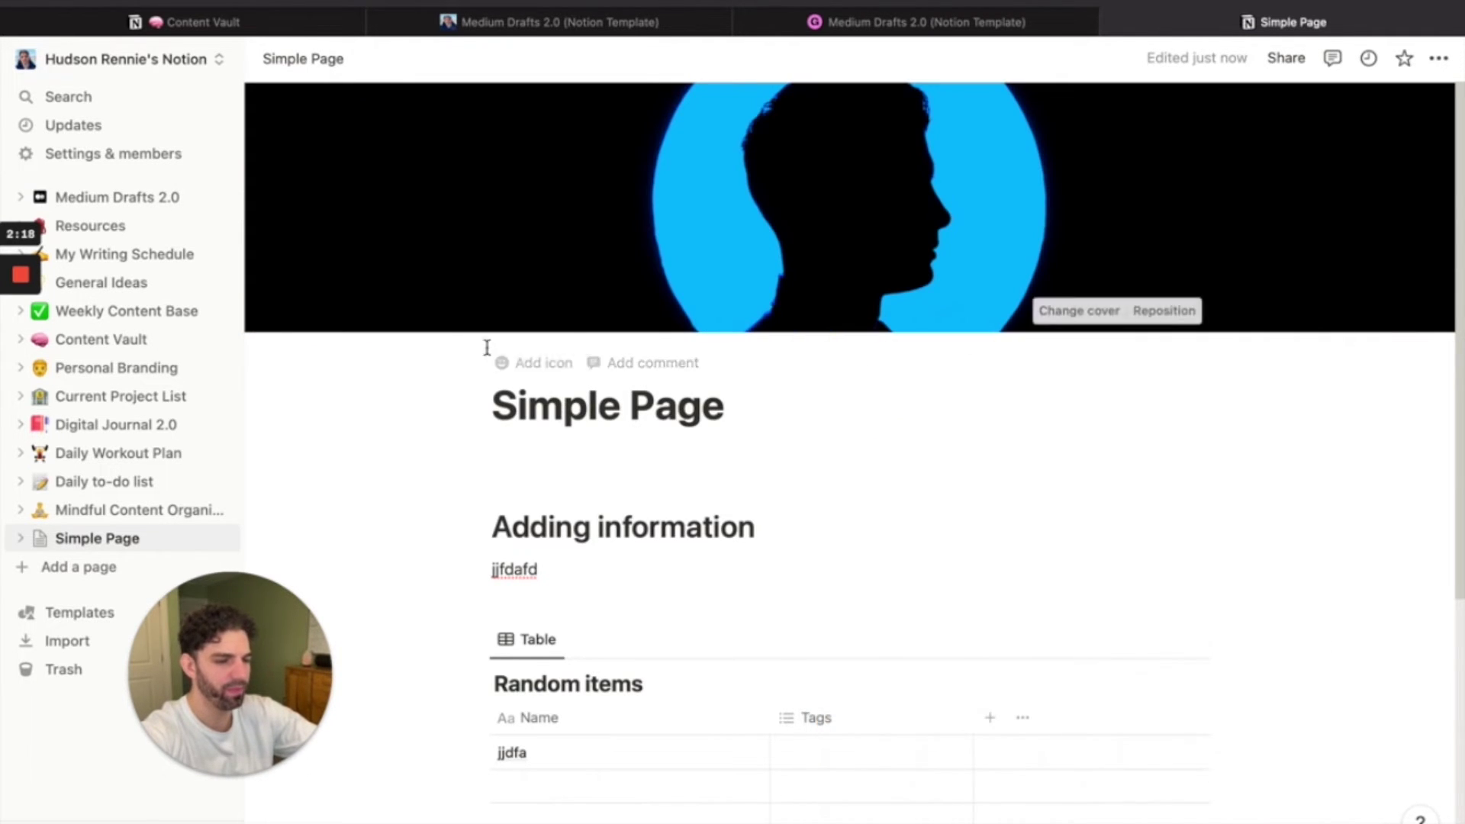
{"action": "left_click", "coordinate": [510, 361]}
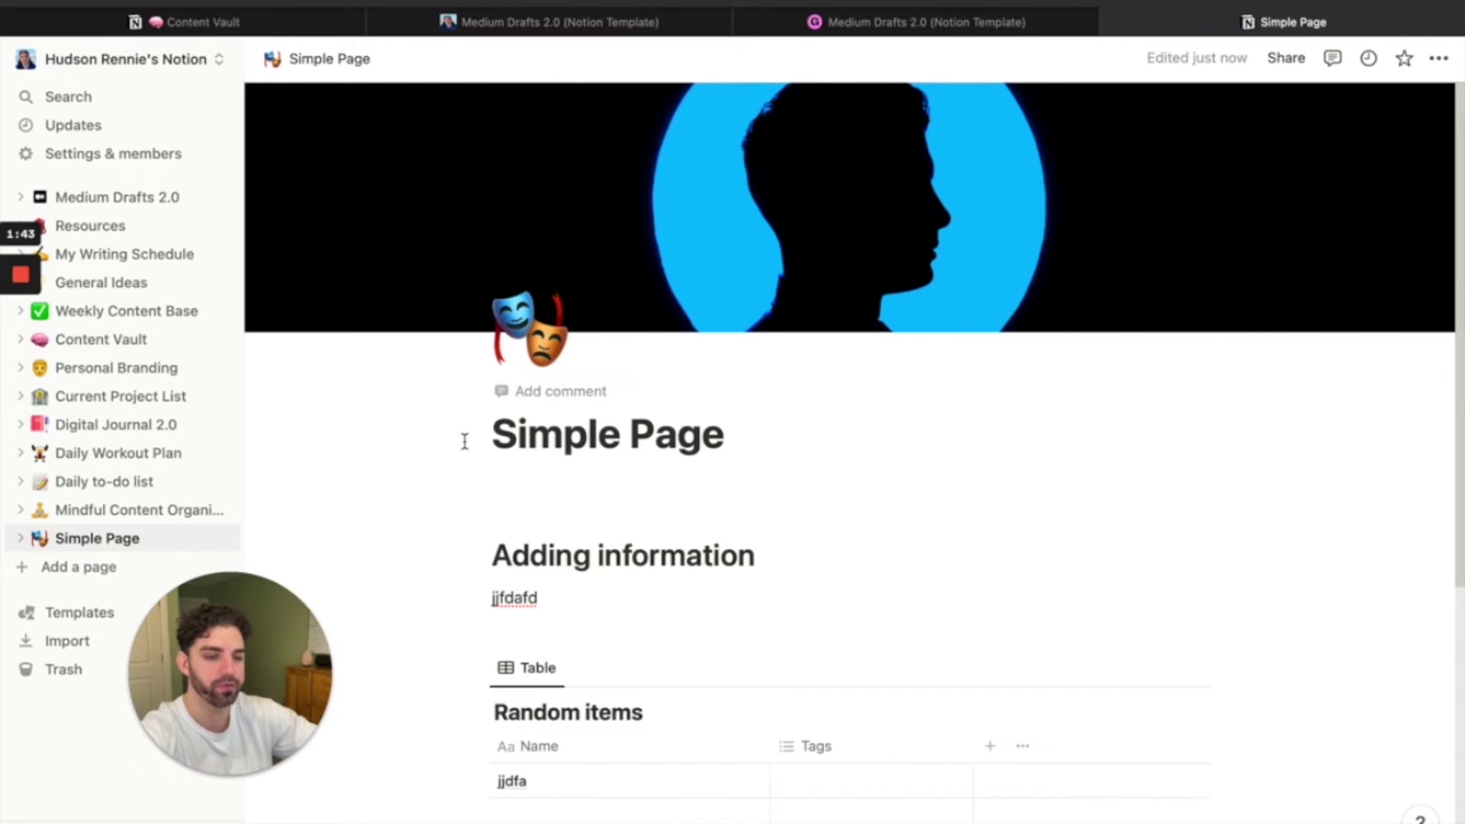
{"action": "left_click", "coordinate": [92, 345]}
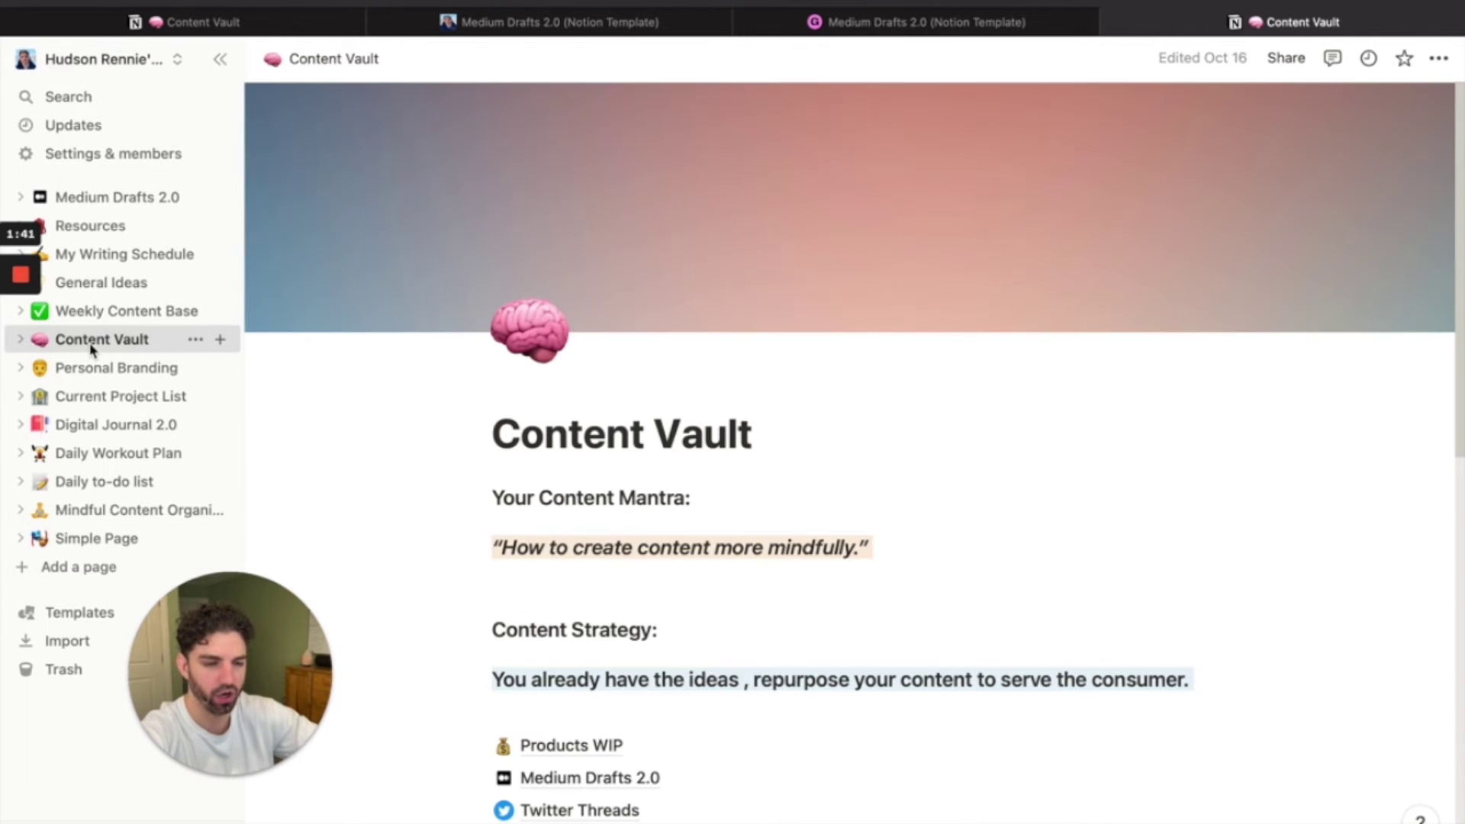
{"action": "scroll", "coordinate": [940, 456], "scroll_direction": "down", "scroll_amount": 3}
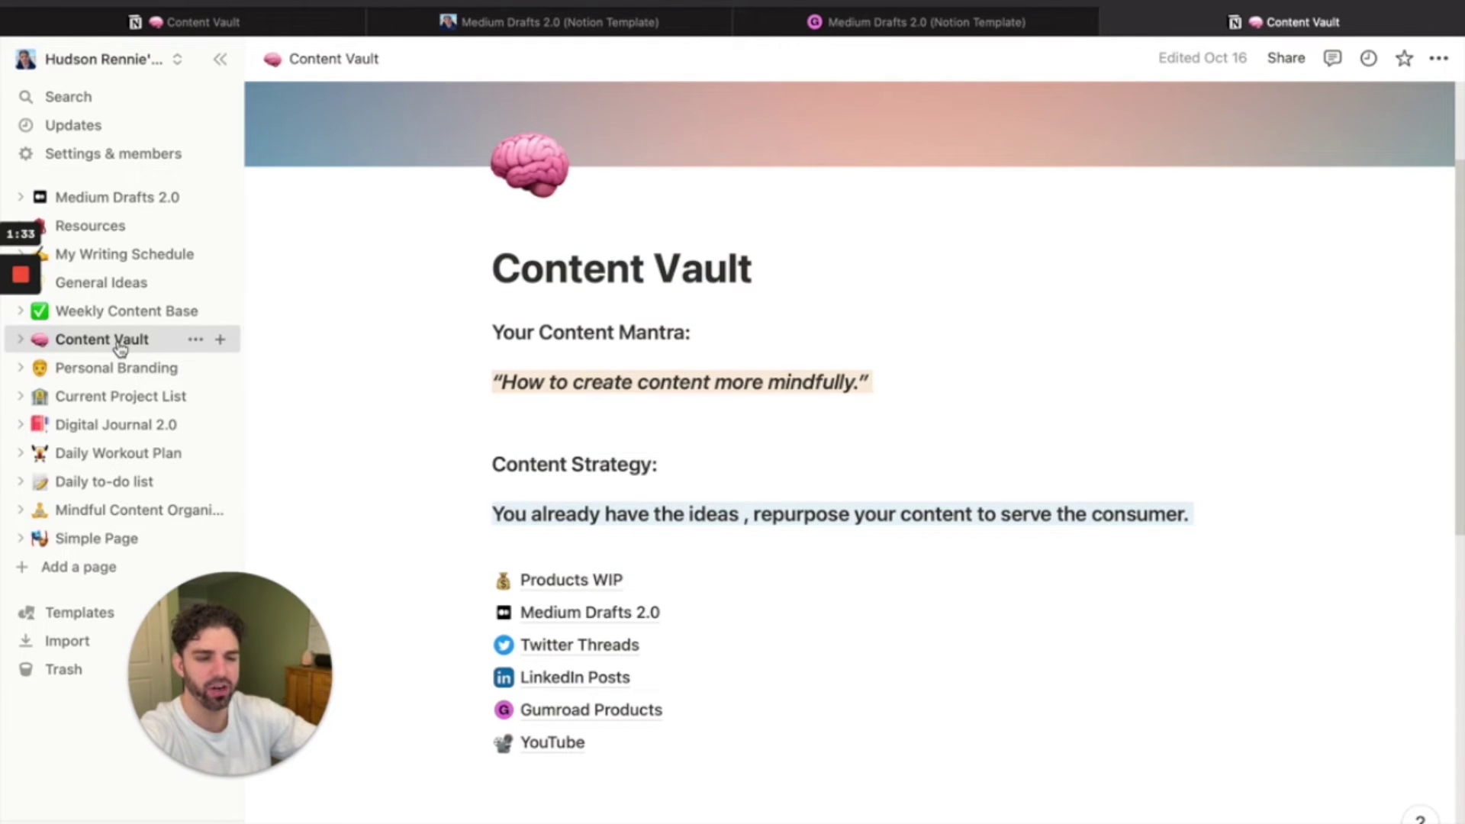
{"action": "scroll", "coordinate": [799, 551], "scroll_direction": "down", "scroll_amount": 1}
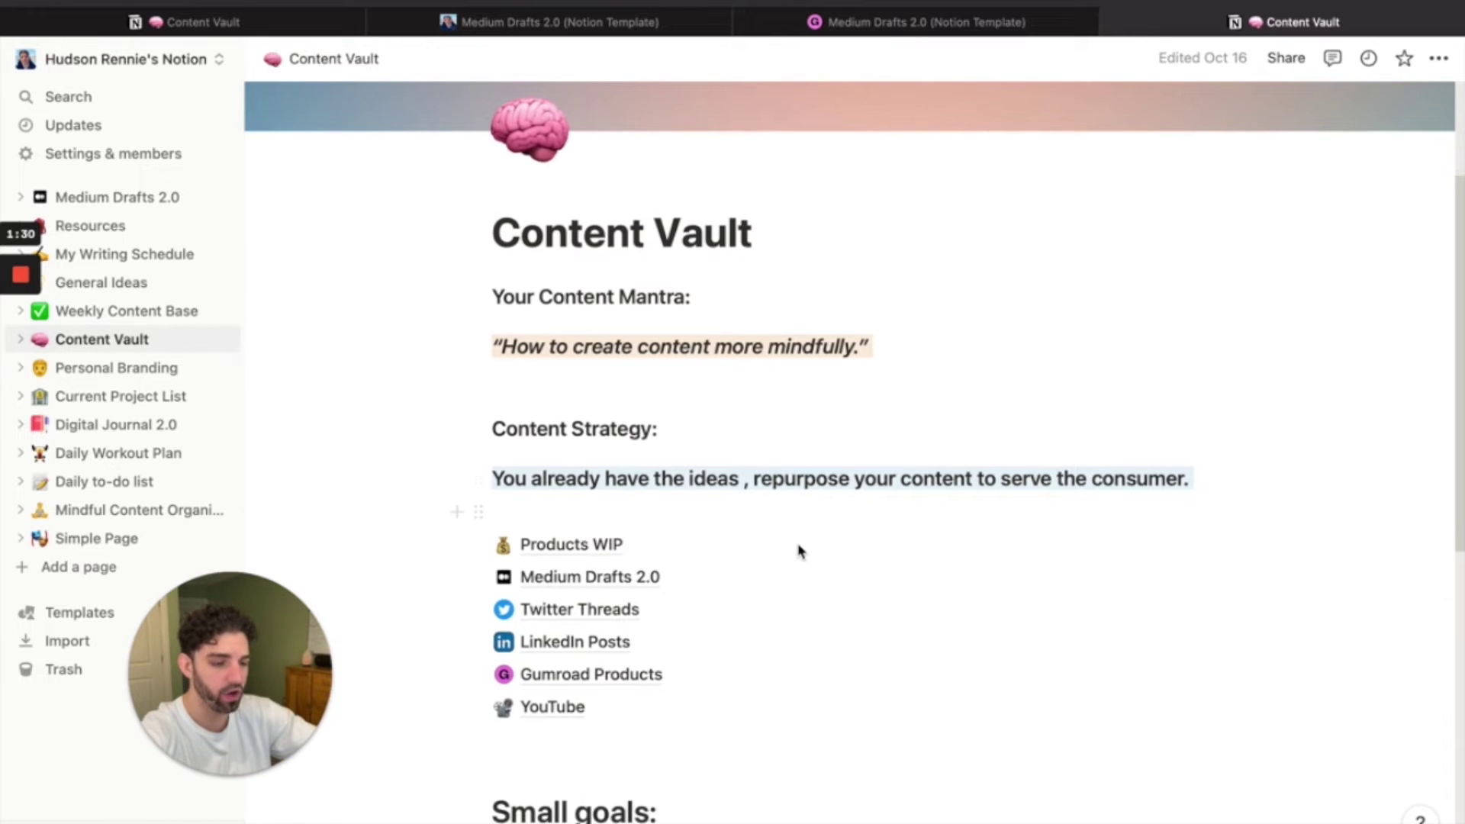
{"action": "left_click", "coordinate": [601, 577]}
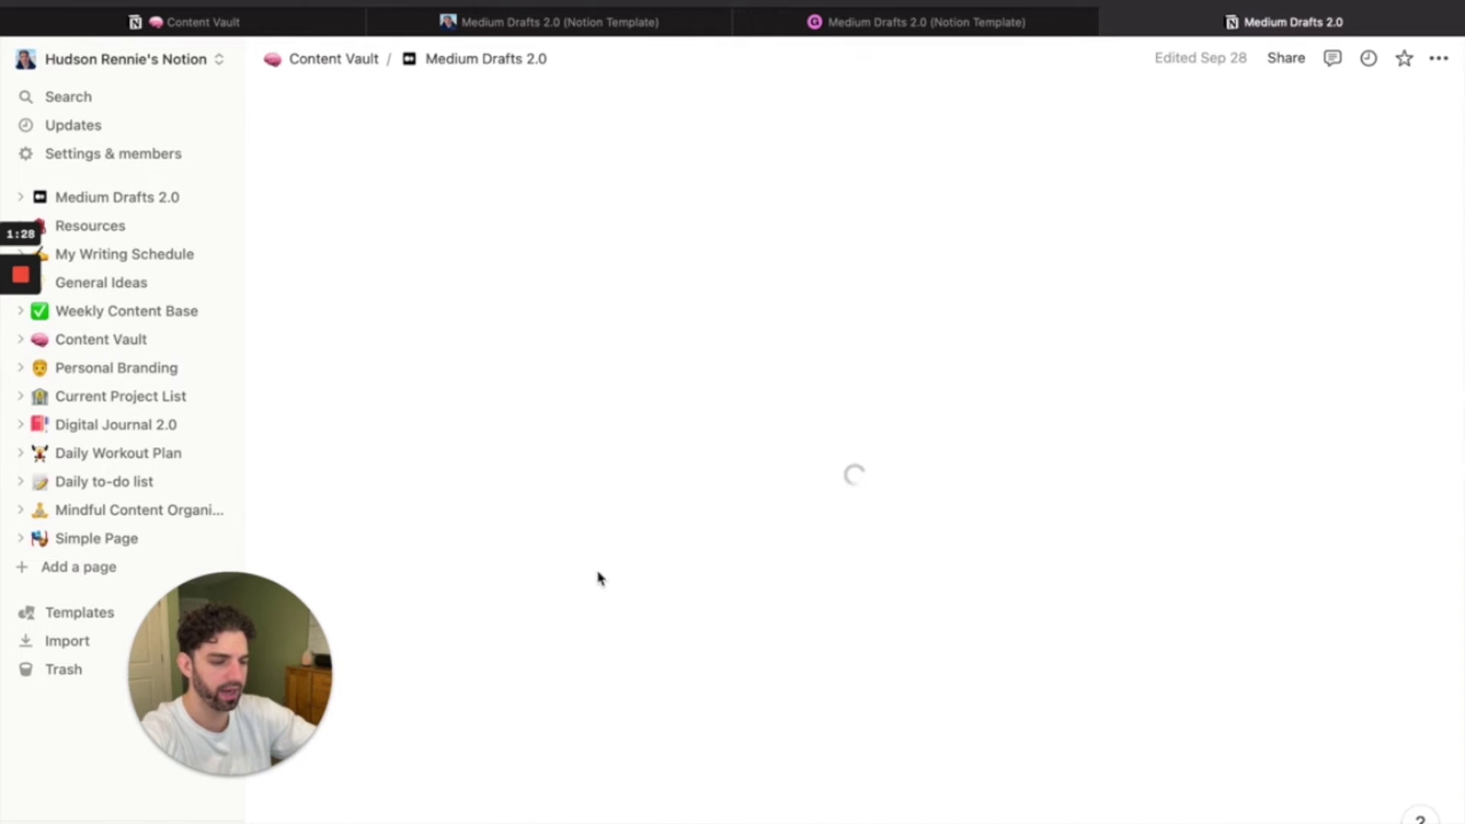
{"action": "scroll", "coordinate": [597, 517], "scroll_direction": "down", "scroll_amount": 5}
{"action": "scroll", "coordinate": [597, 517], "scroll_direction": "down", "scroll_amount": 10}
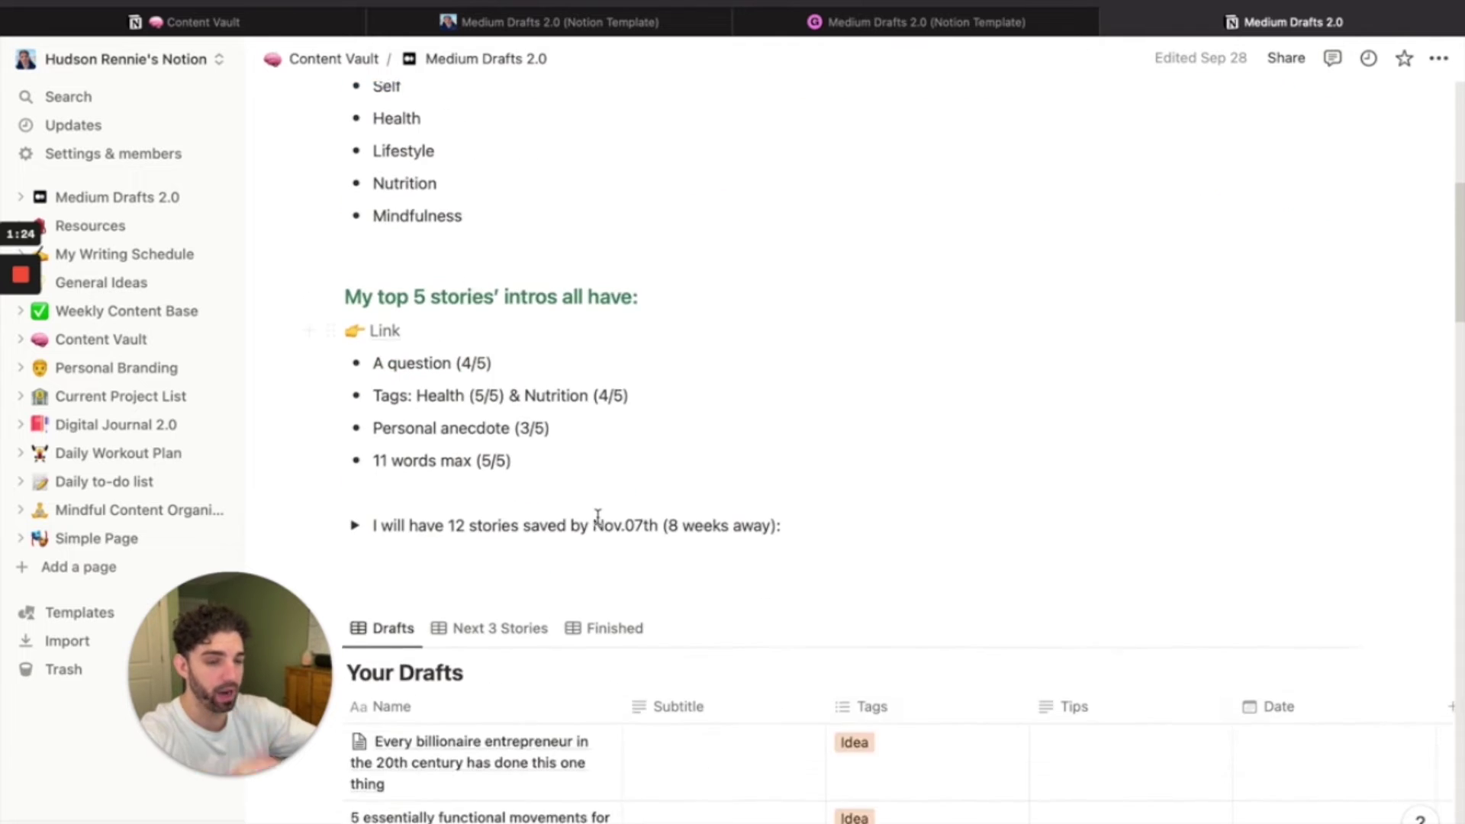
{"action": "scroll", "coordinate": [598, 516], "scroll_direction": "up", "scroll_amount": 15}
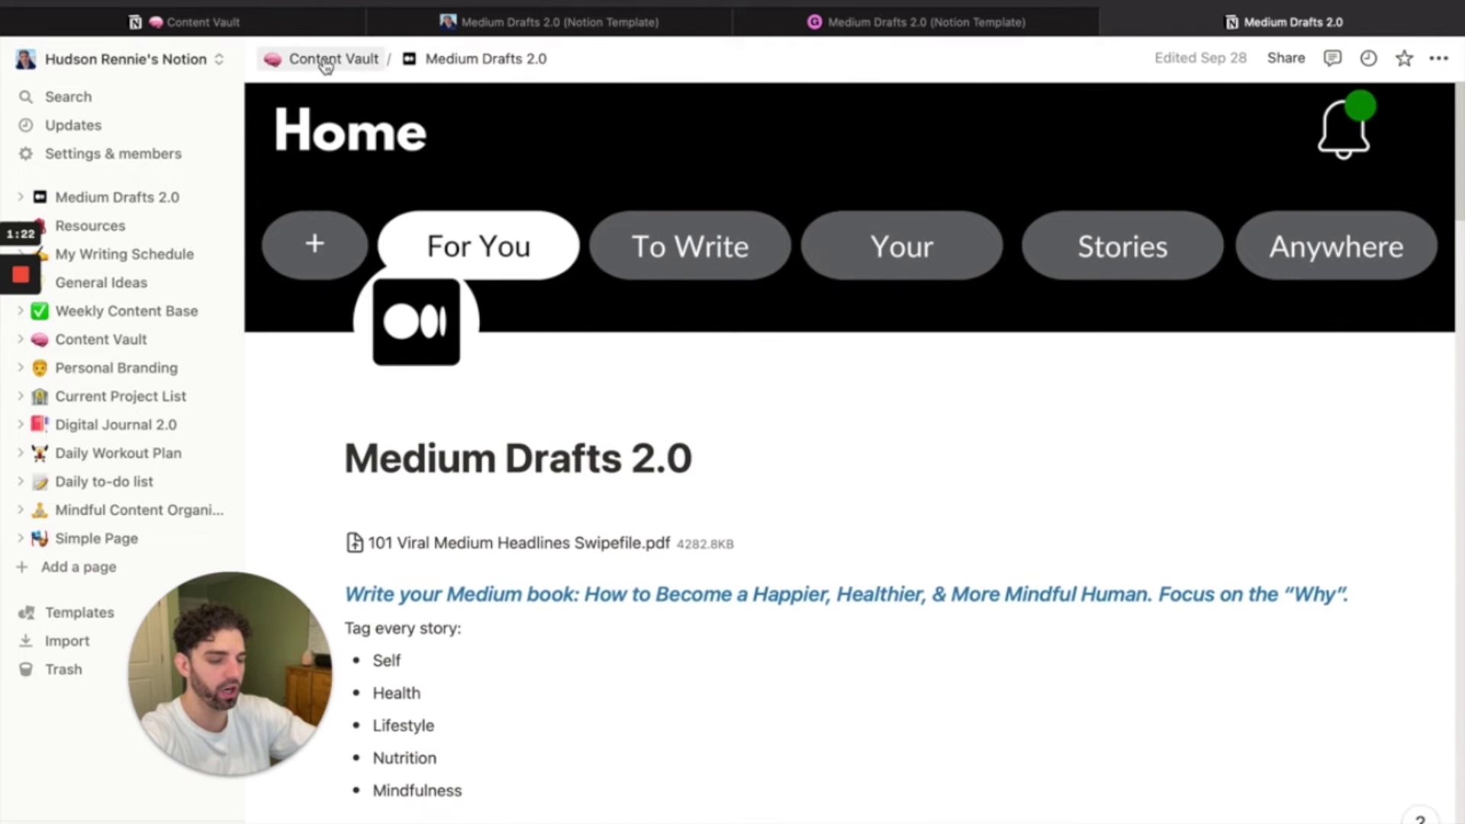
{"action": "left_click", "coordinate": [328, 59]}
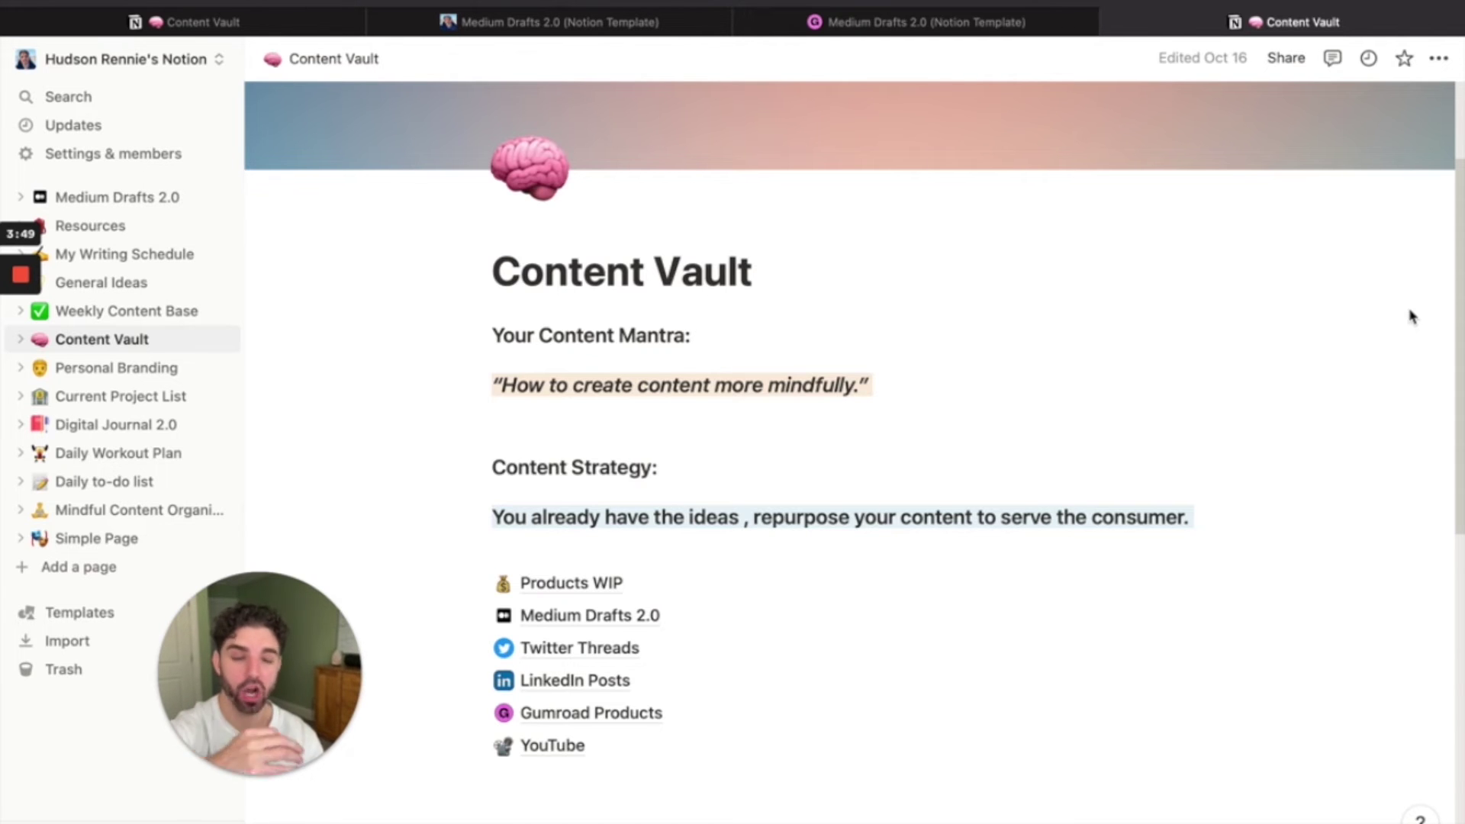
- Open Medium Drafts 2.0 and check the first draft's Idea tag in the Your Drafts table
{"action": "left_click", "coordinate": [590, 616]}
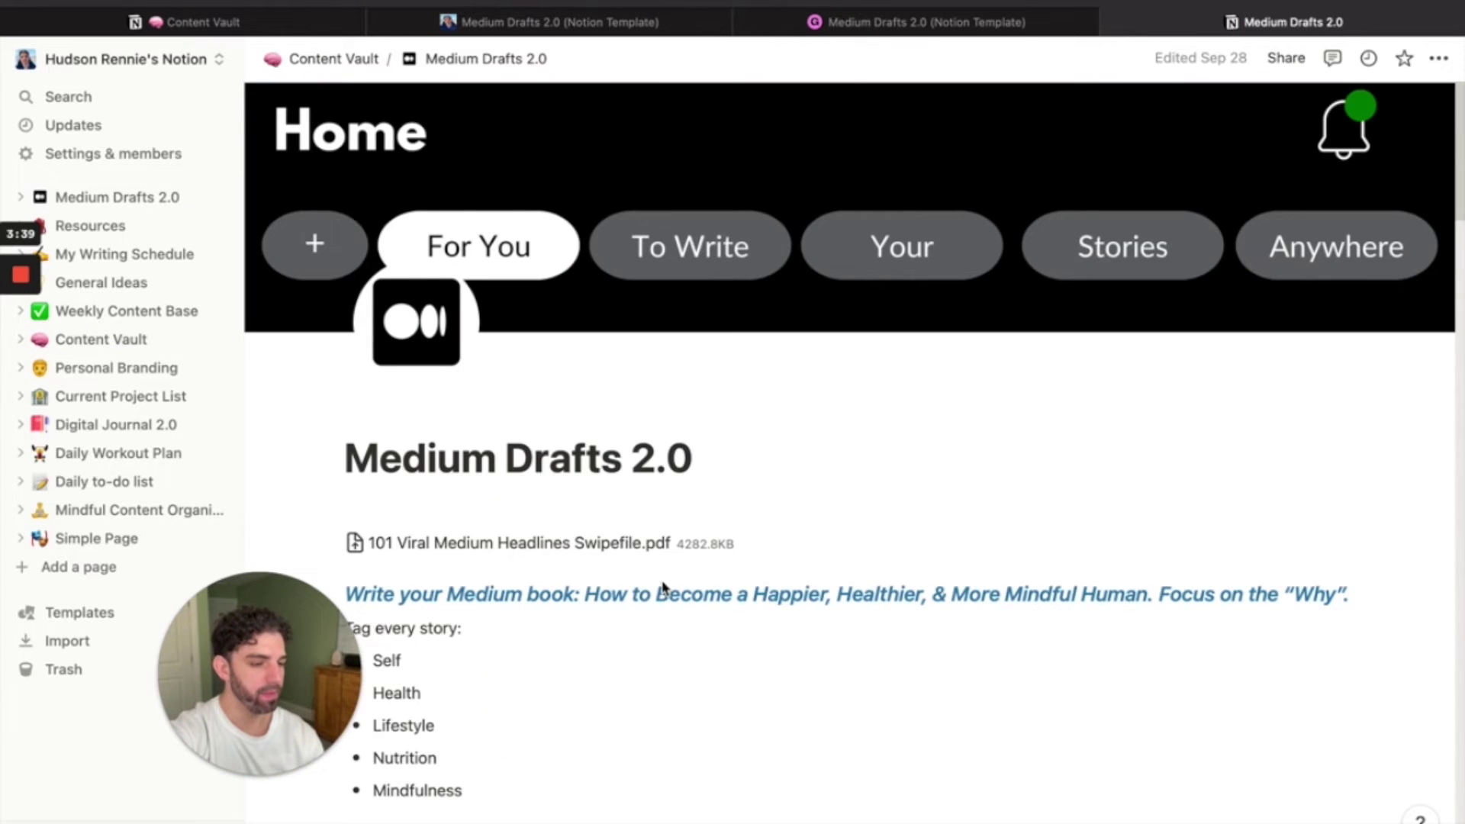
{"action": "scroll", "coordinate": [663, 588], "scroll_direction": "down", "scroll_amount": 10}
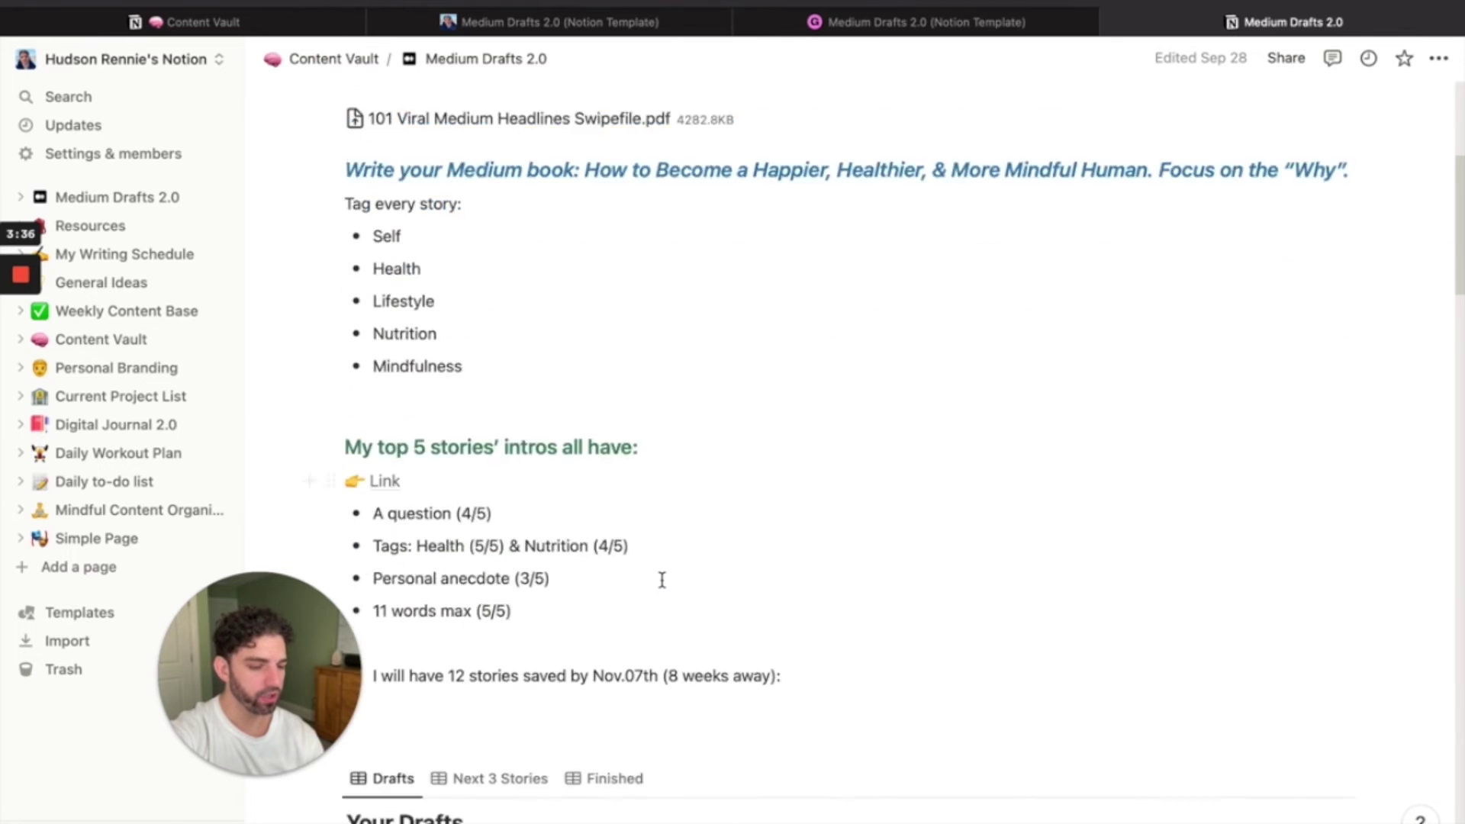
{"action": "scroll", "coordinate": [662, 580], "scroll_direction": "down", "scroll_amount": 1}
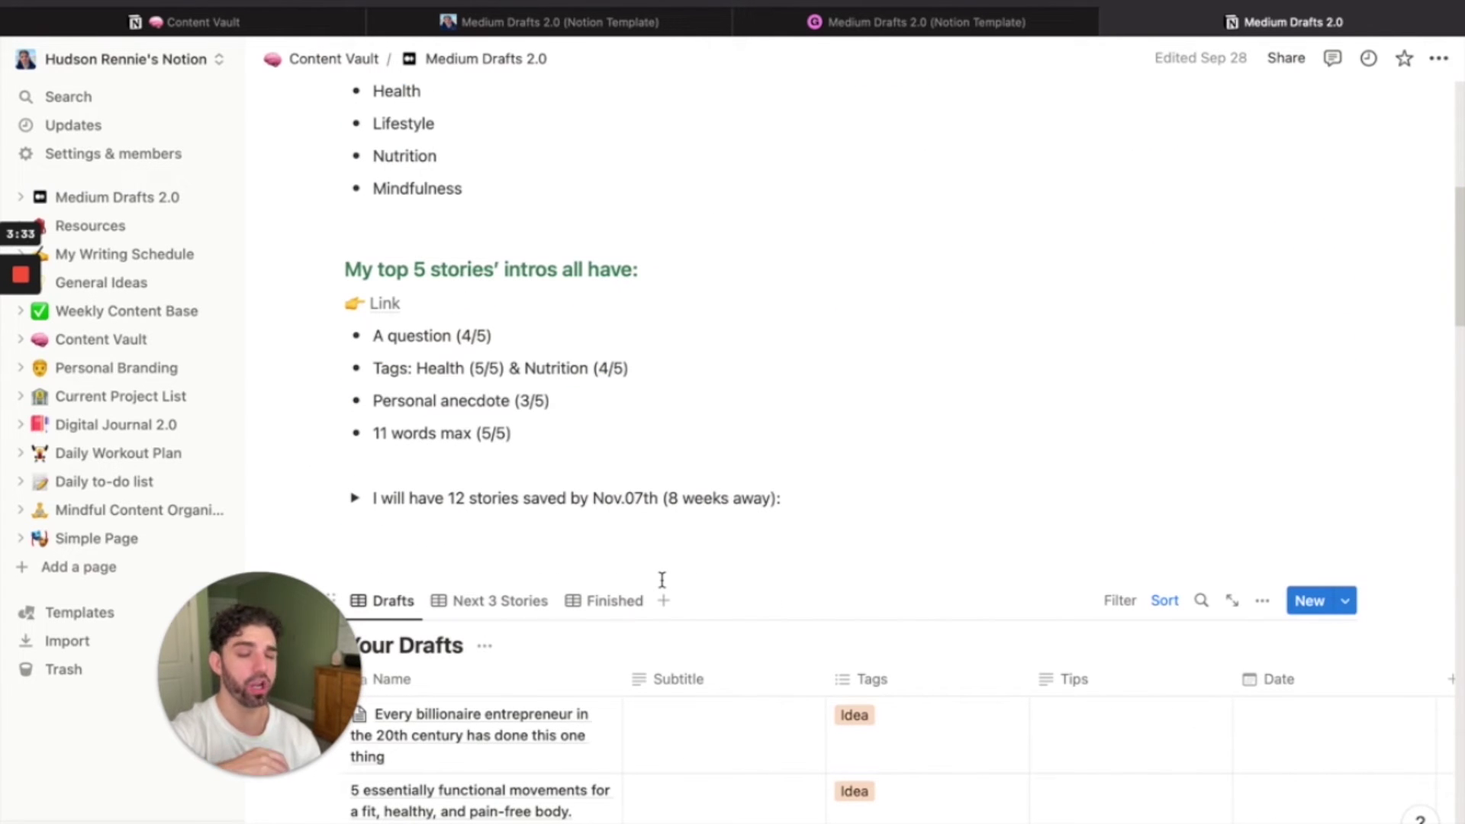
{"action": "scroll", "coordinate": [662, 580], "scroll_direction": "down", "scroll_amount": 5}
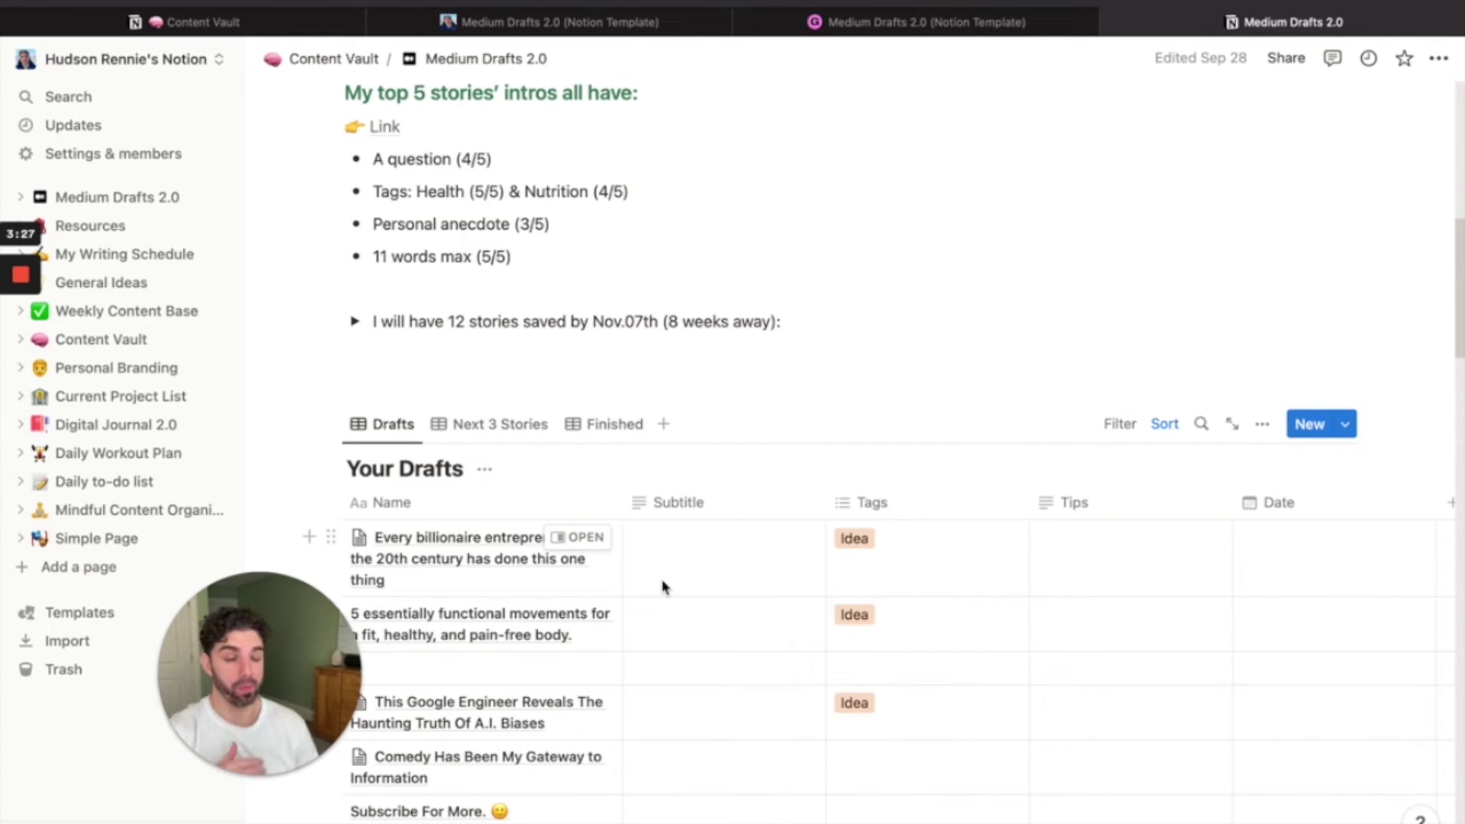
{"action": "scroll", "coordinate": [663, 586], "scroll_direction": "down", "scroll_amount": 3}
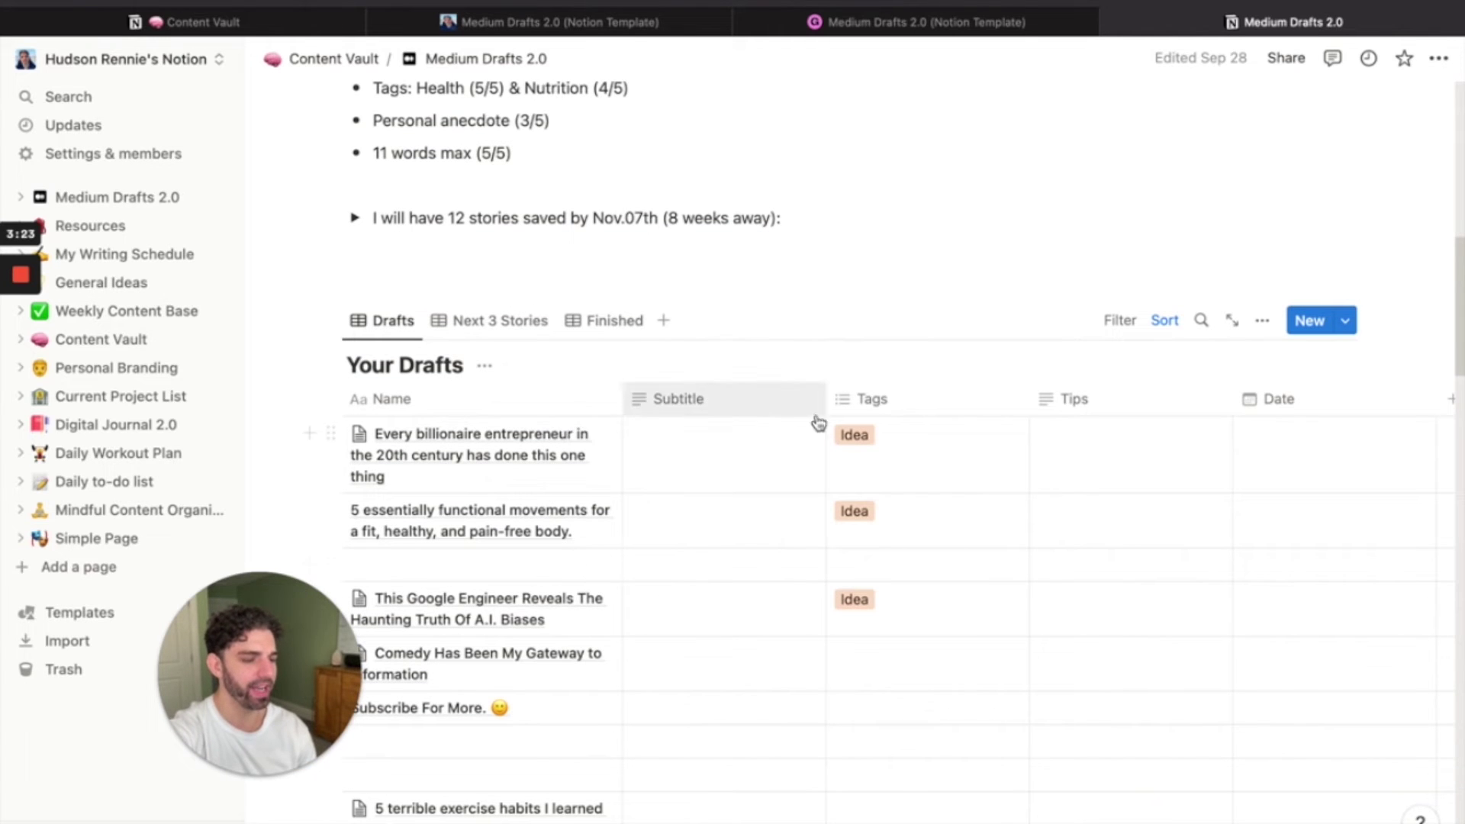
{"action": "left_click", "coordinate": [943, 456]}
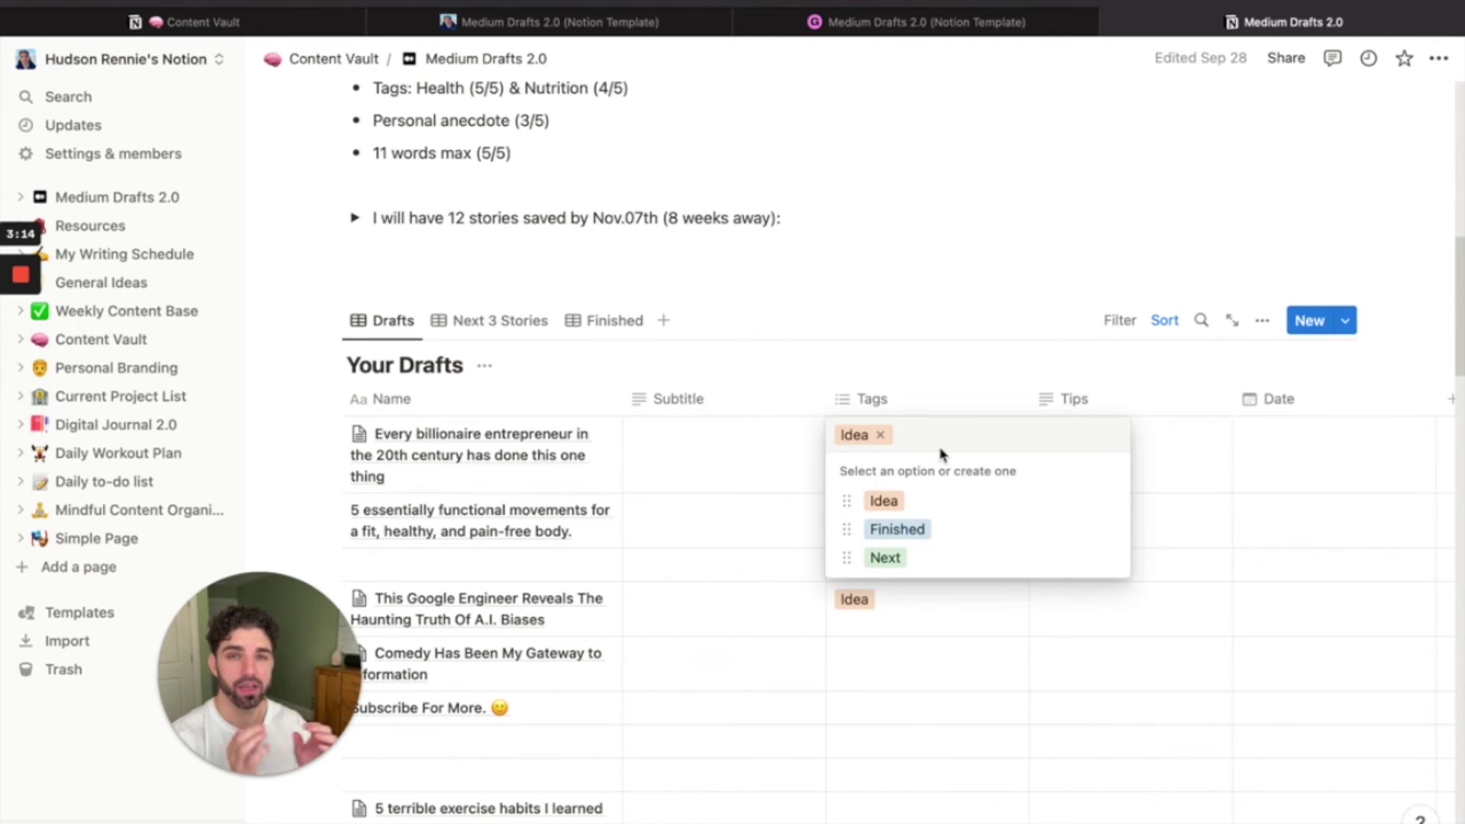
{"action": "key", "text": "Escape"}
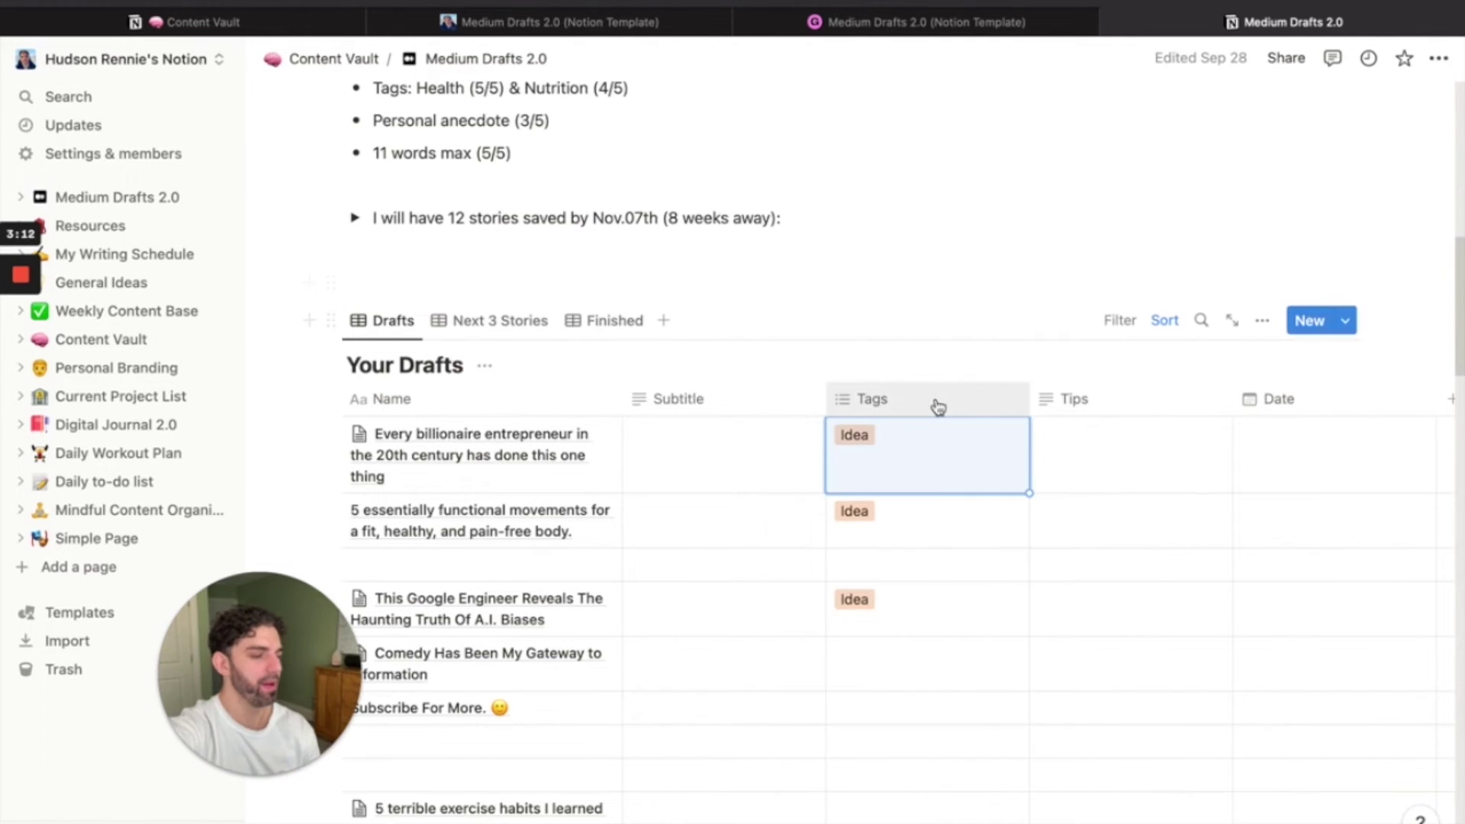
- Try the Board, Gallery and Calendar layouts for the Drafts view, settling on Table
{"action": "left_click", "coordinate": [1262, 321]}
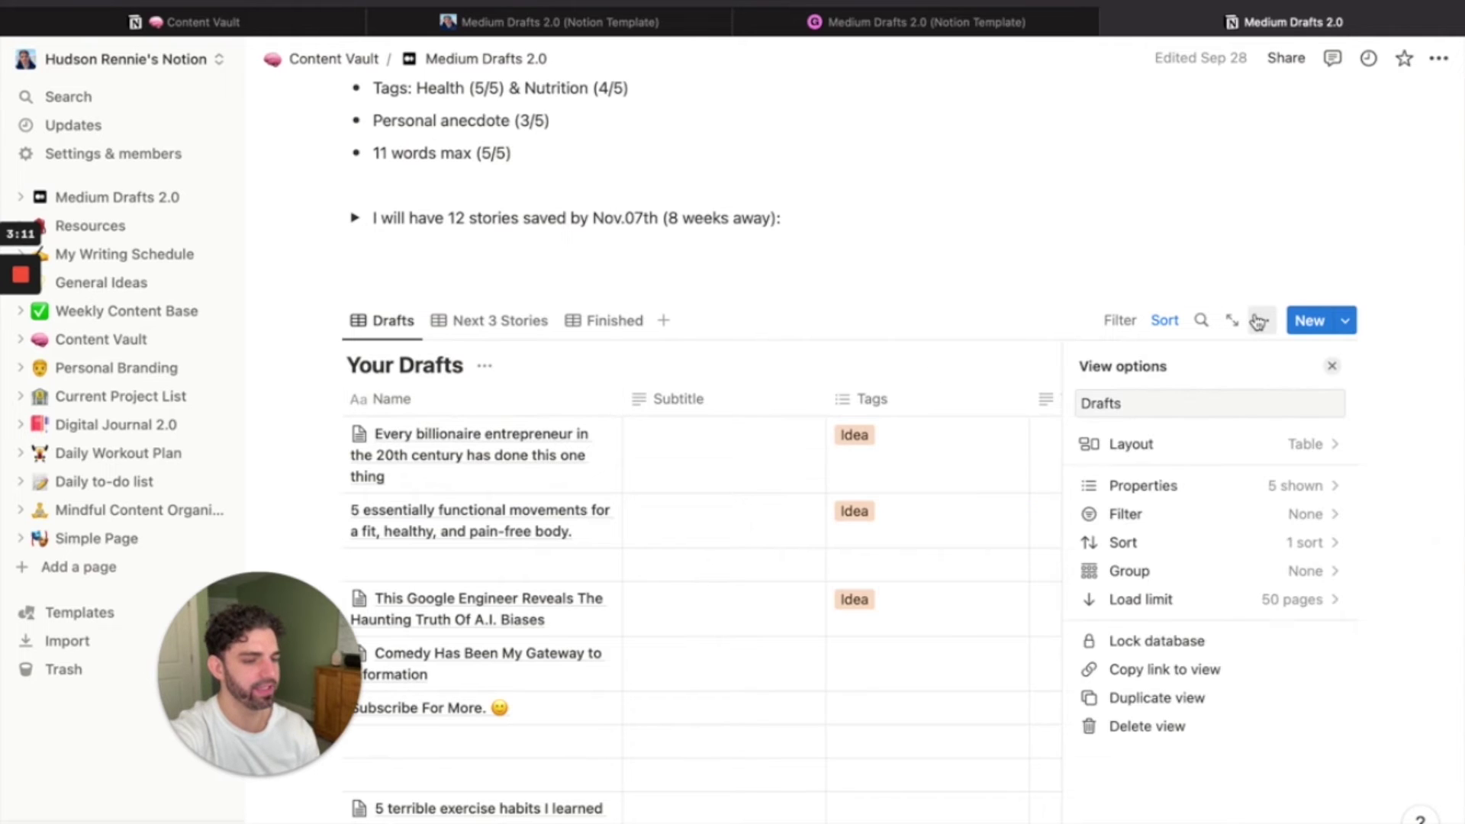
{"action": "left_click", "coordinate": [1181, 453]}
{"action": "left_click", "coordinate": [1191, 448]}
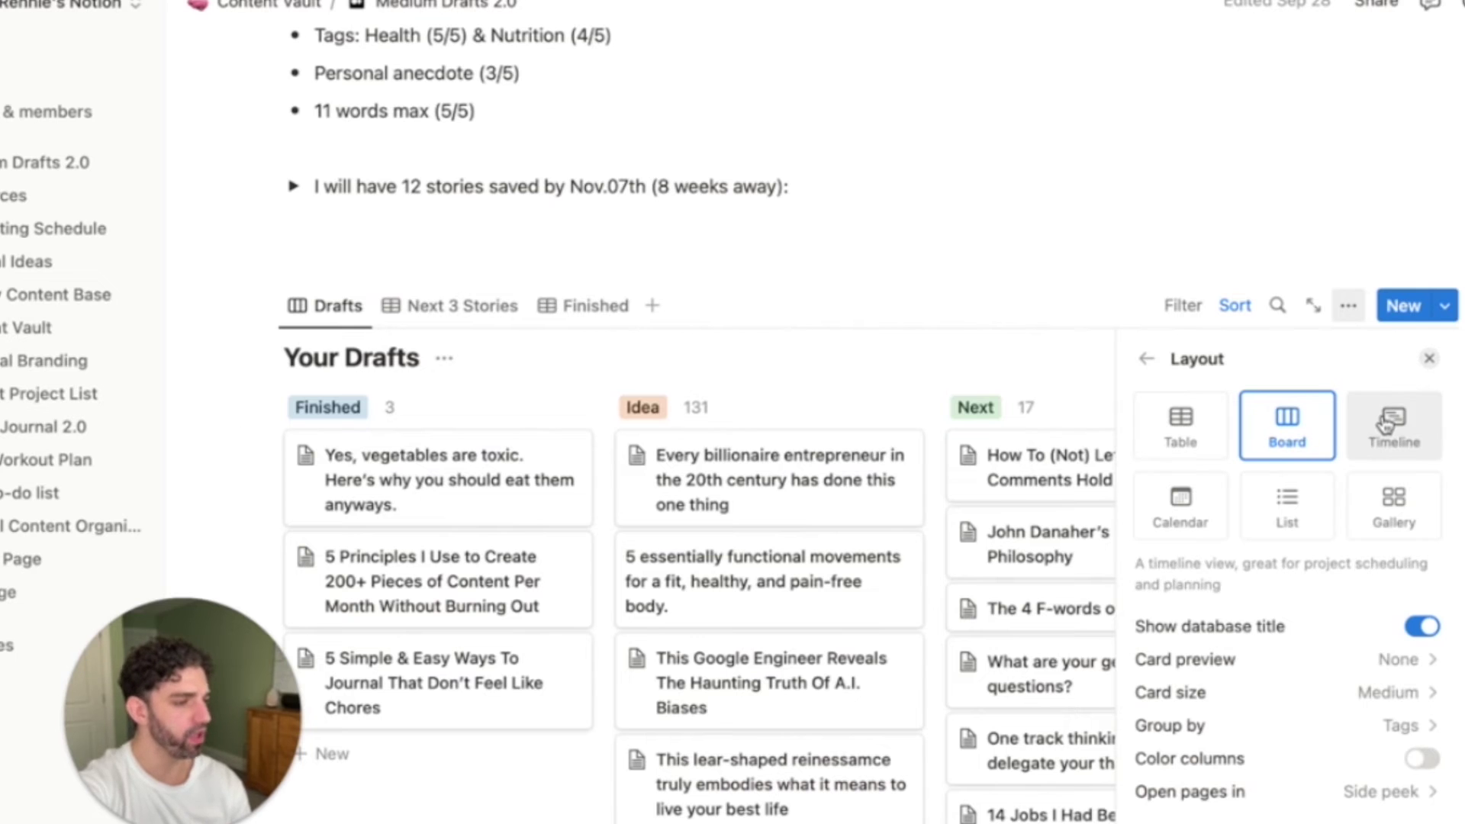
{"action": "left_click", "coordinate": [1374, 525]}
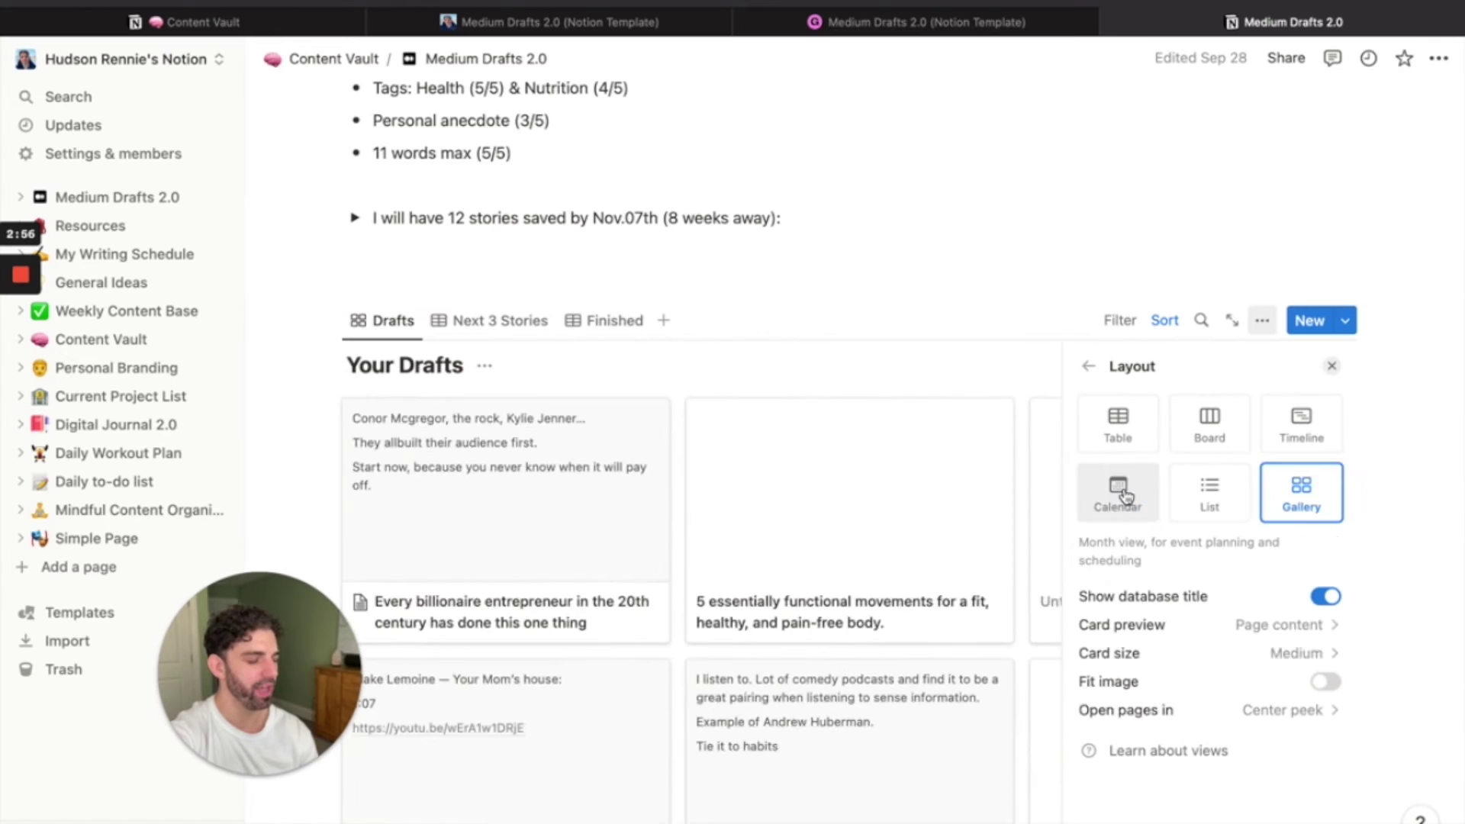
{"action": "left_click", "coordinate": [1181, 505]}
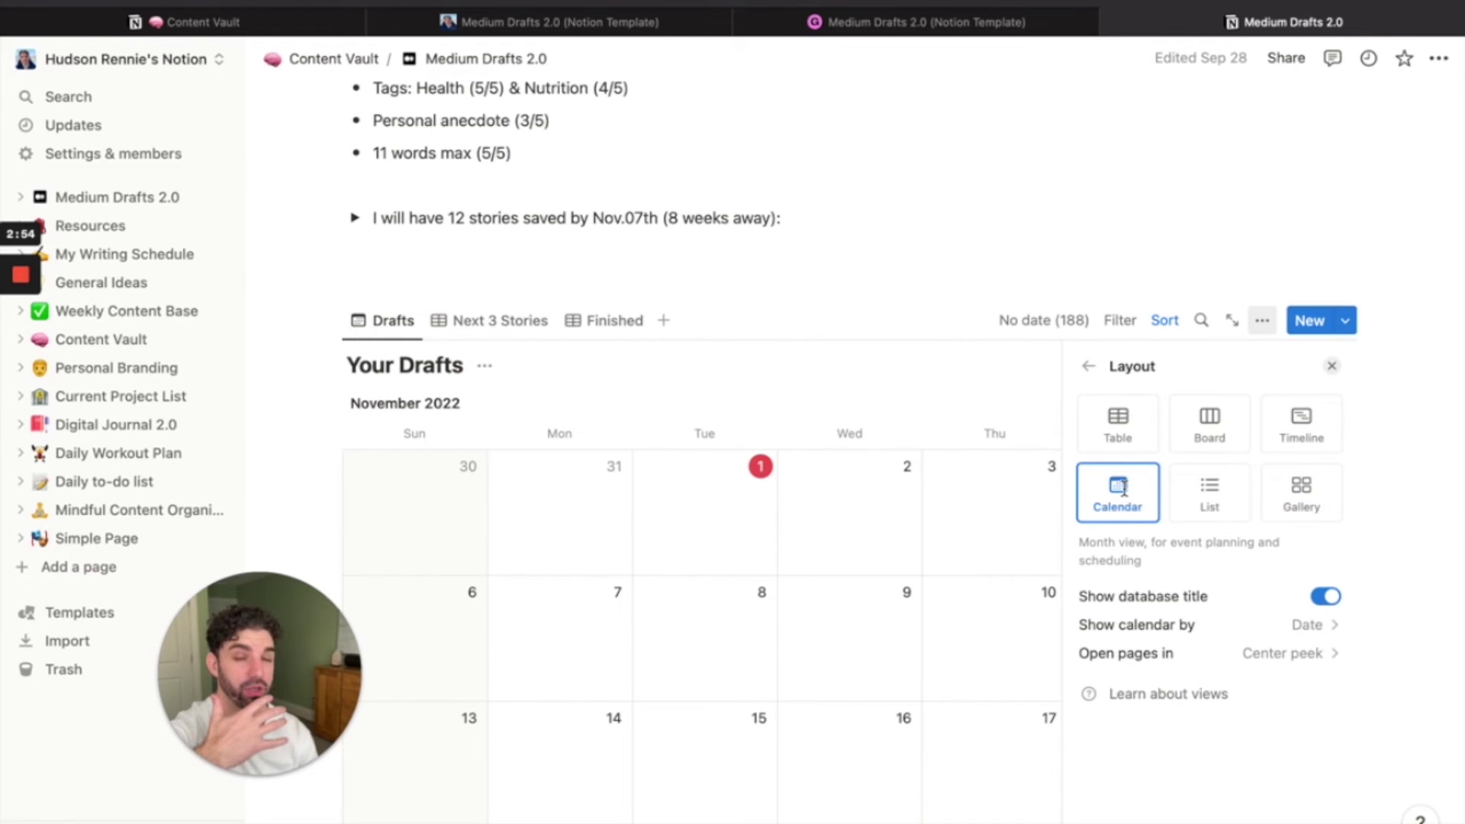
{"action": "left_click", "coordinate": [1118, 424]}
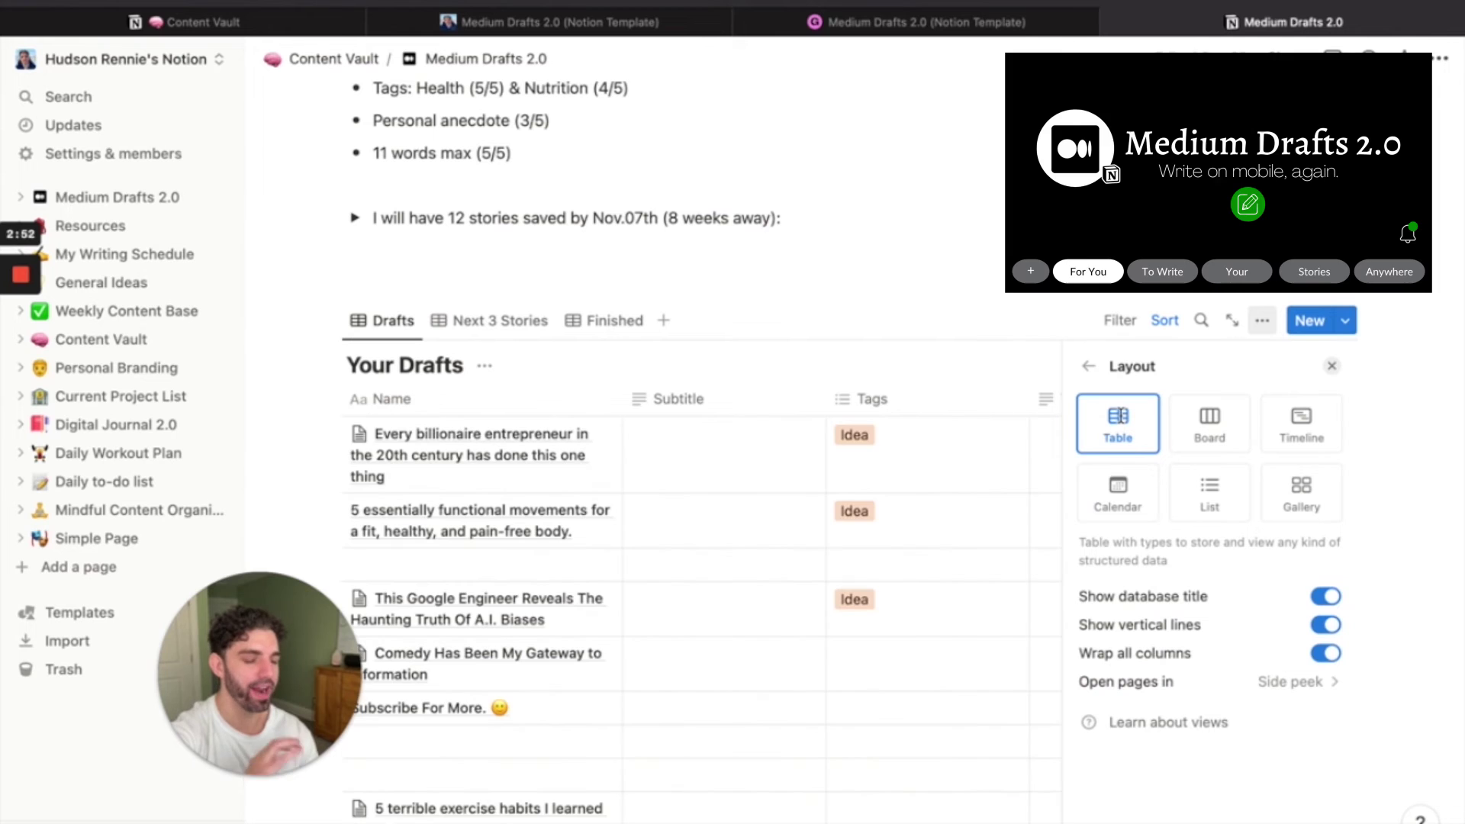
{"action": "left_click", "coordinate": [1088, 368]}
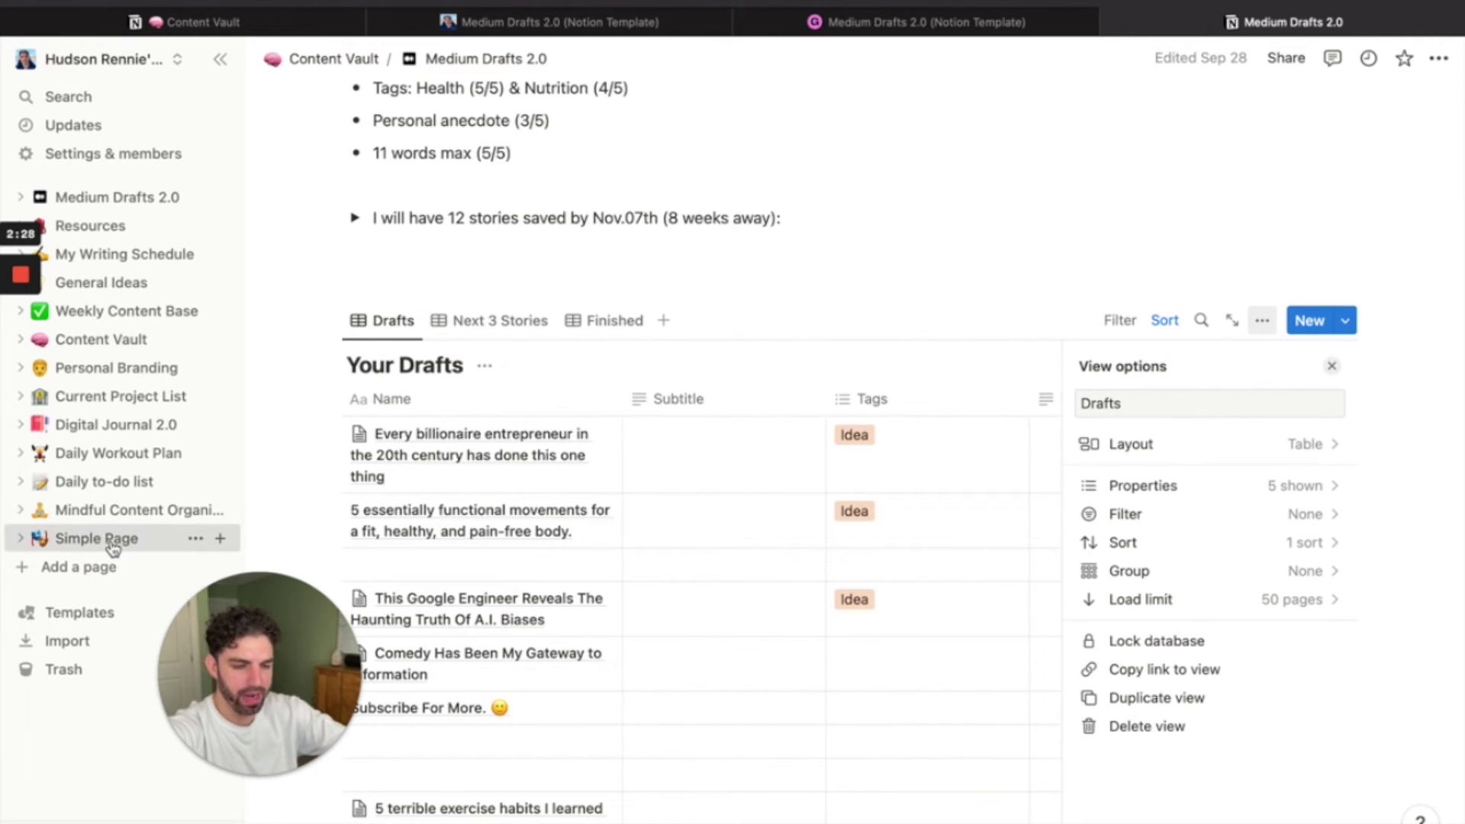
- On Simple Page, delete the Random items table's only view and confirm the removal
{"action": "left_click", "coordinate": [113, 543]}
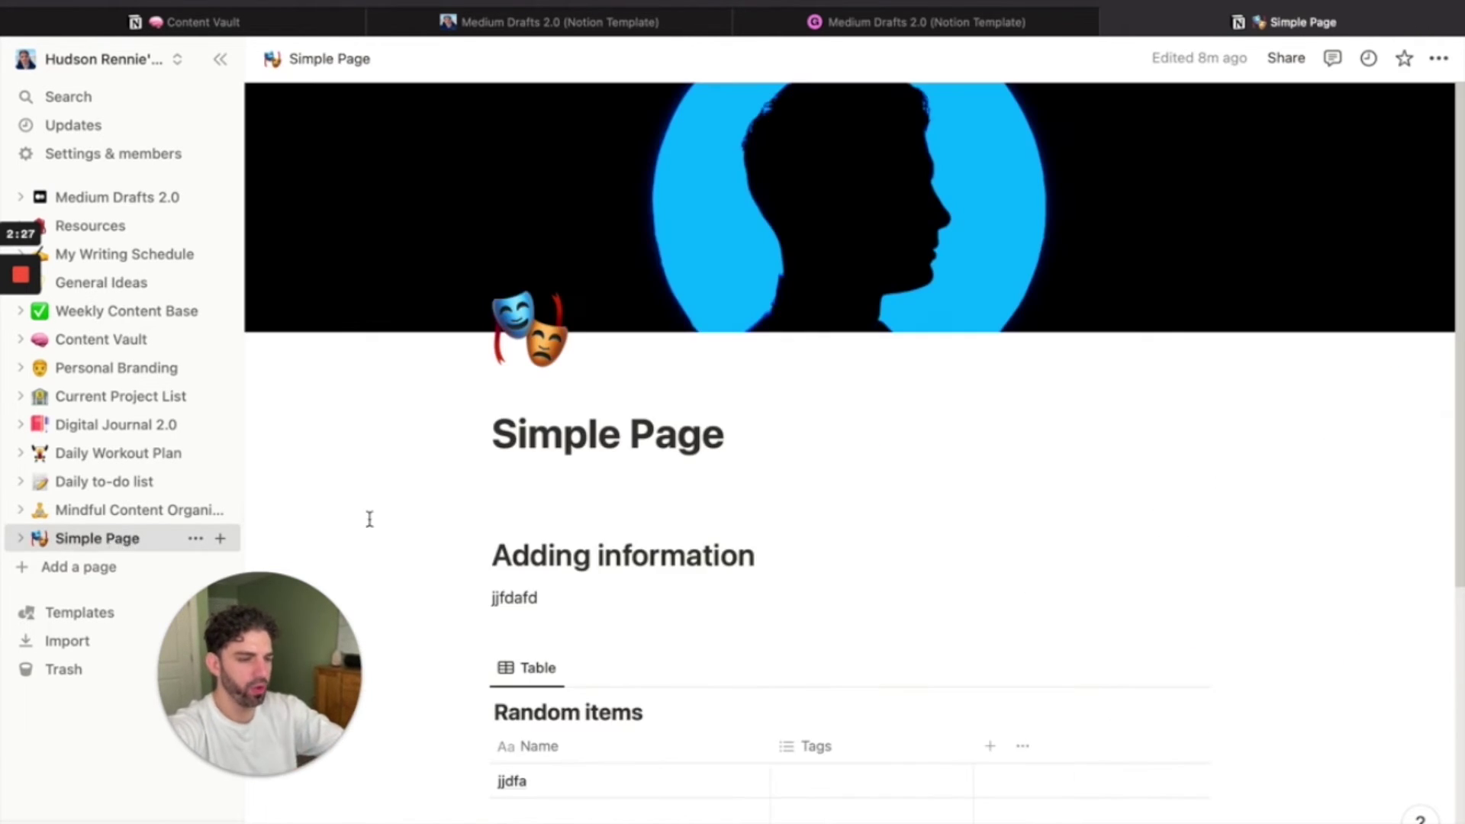
{"action": "scroll", "coordinate": [762, 556], "scroll_direction": "down", "scroll_amount": 5}
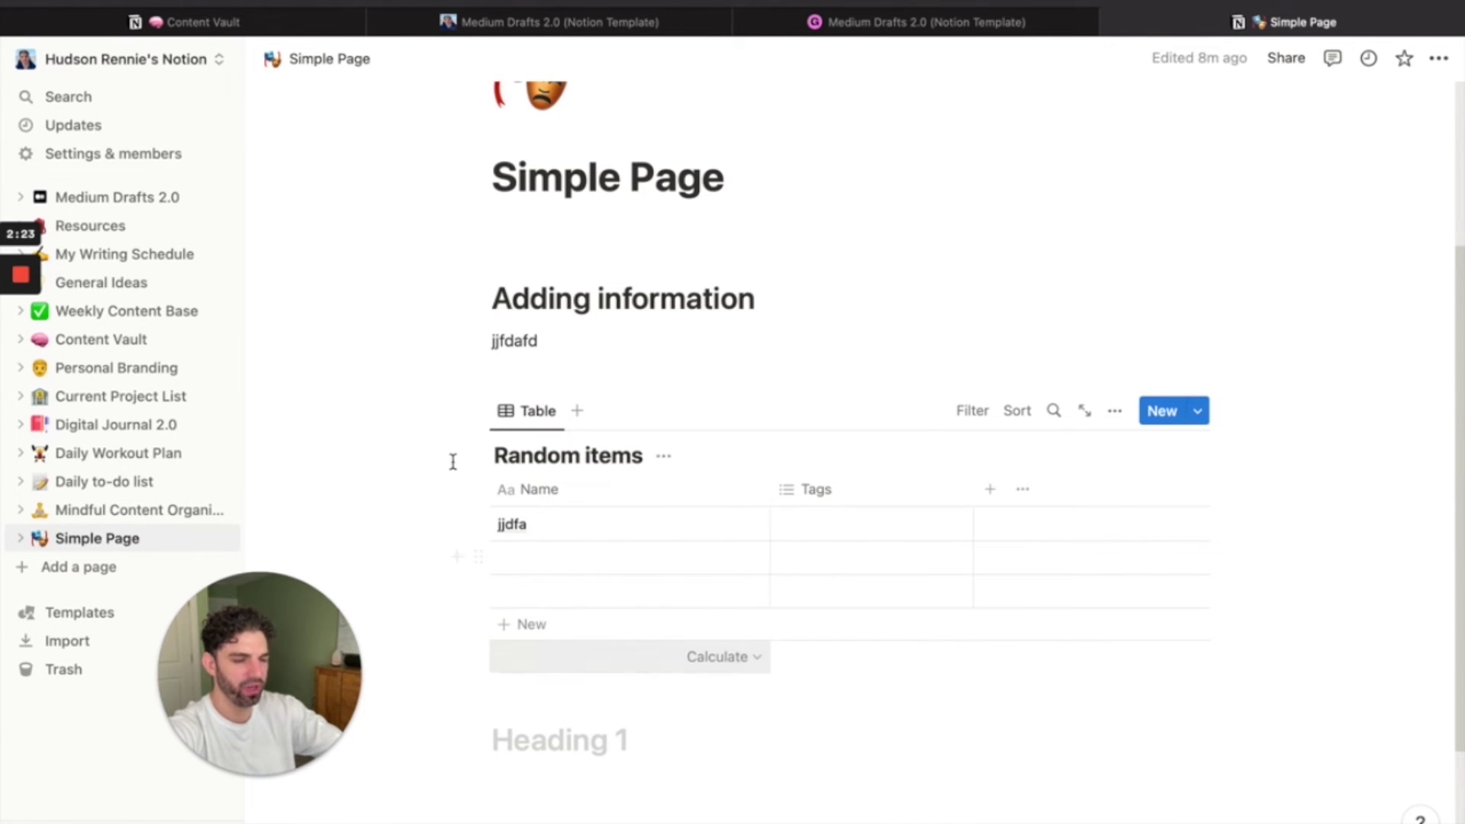
{"action": "left_click", "coordinate": [1115, 410]}
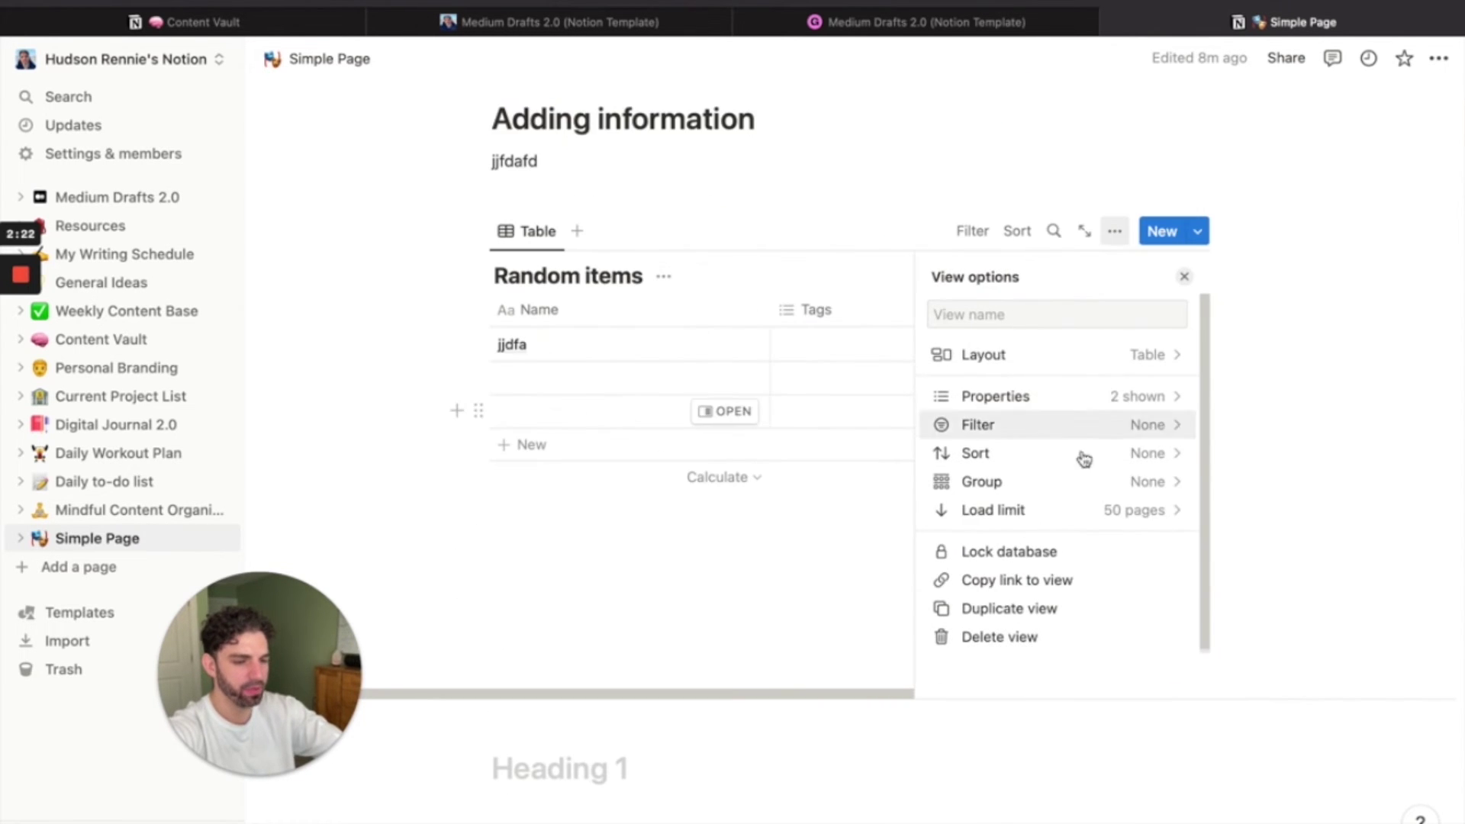
{"action": "left_click", "coordinate": [989, 637]}
{"action": "left_click", "coordinate": [689, 472]}
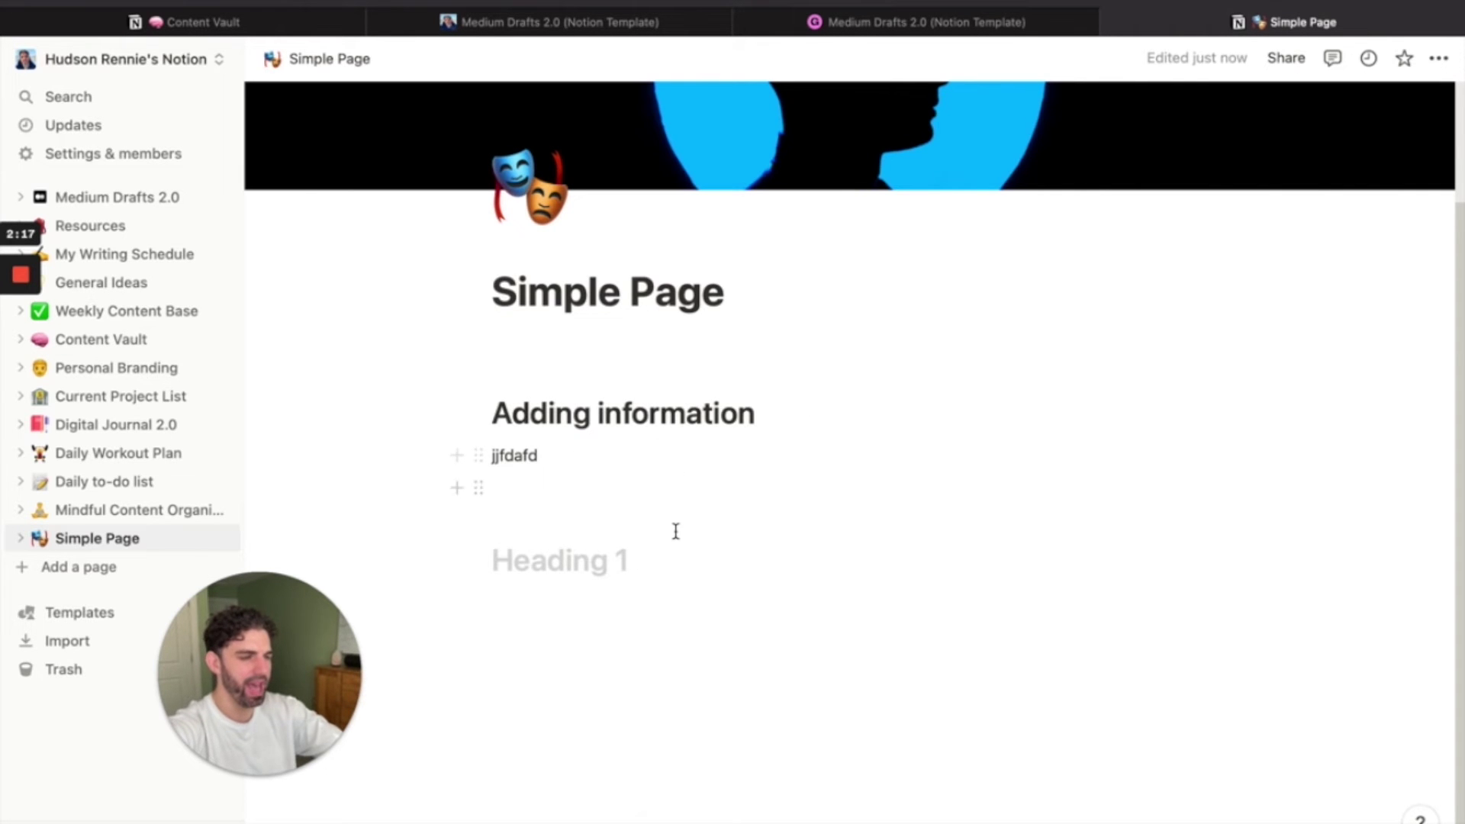
{"action": "scroll", "coordinate": [676, 530], "scroll_direction": "up", "scroll_amount": 3}
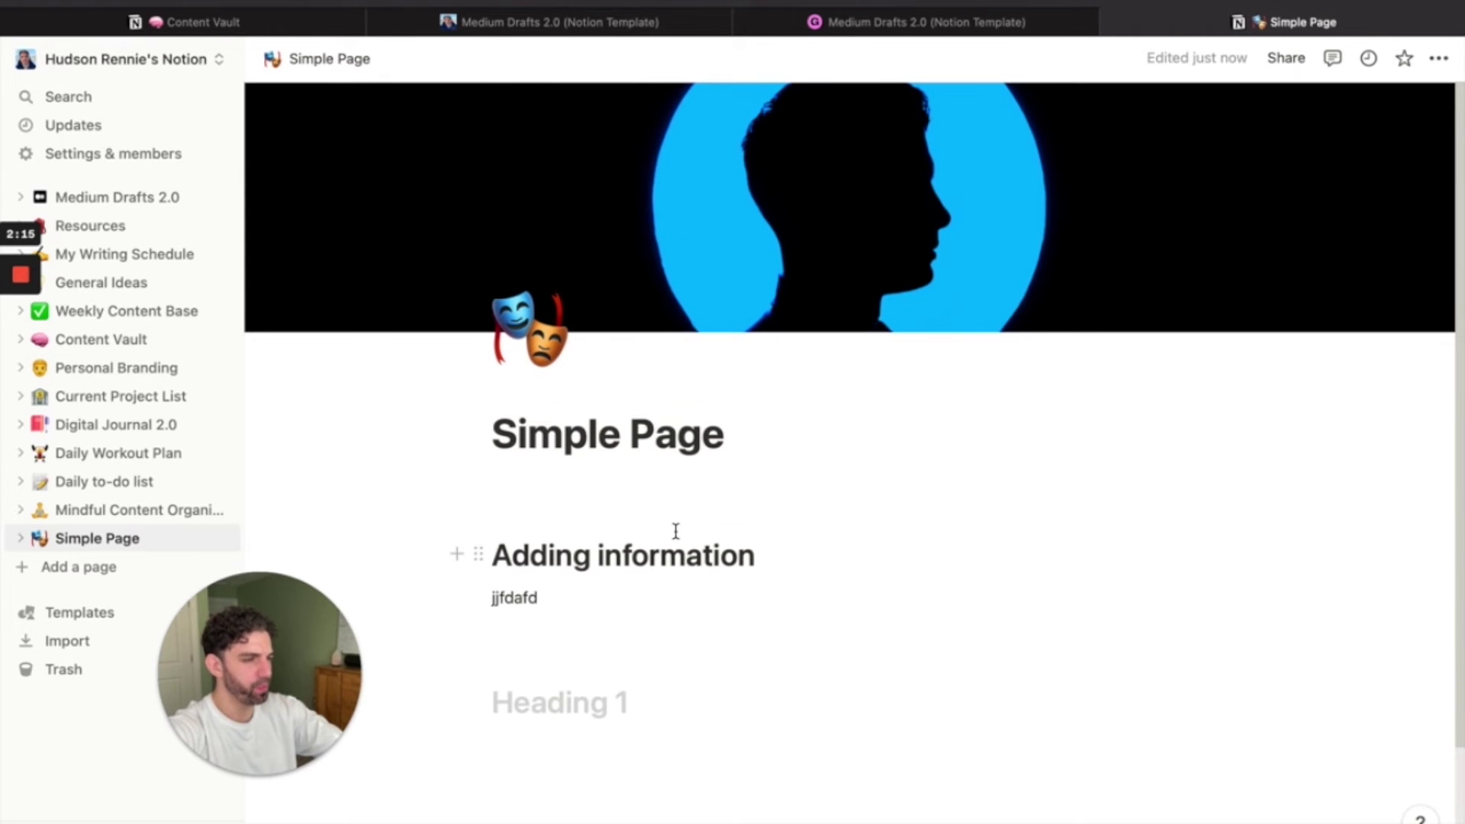
{"action": "scroll", "coordinate": [675, 531], "scroll_direction": "down", "scroll_amount": 2}
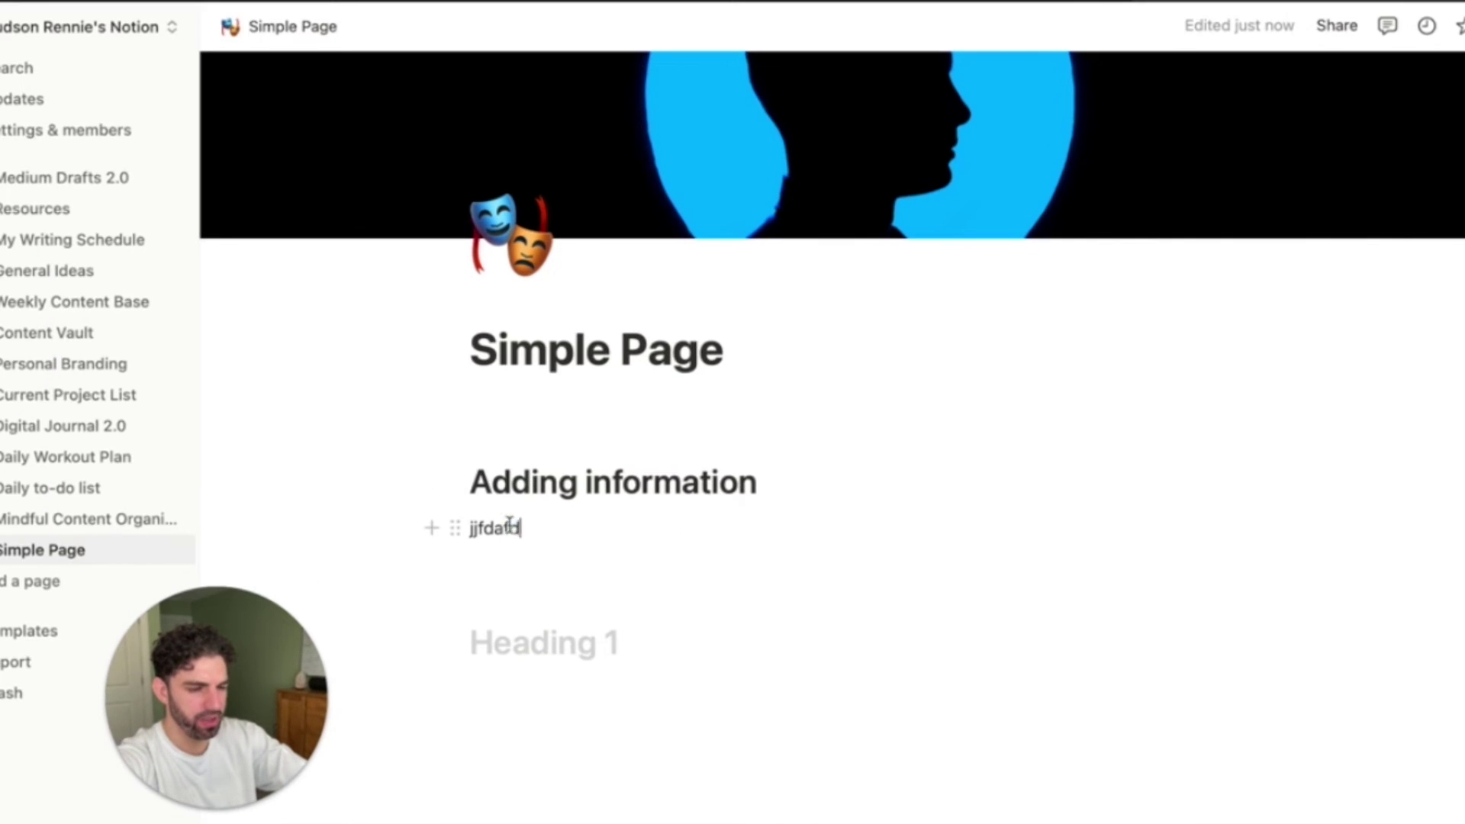
- Replace the gibberish line under Adding information with 'More information'
{"action": "key", "text": "BackSpace"}
{"action": "key", "text": "BackSpace"}
{"action": "key", "text": "BackSpace"}
{"action": "key", "text": "BackSpace"}
{"action": "key", "text": "BackSpace"}
{"action": "key", "text": "BackSpace"}
{"action": "key", "text": "BackSpace"}
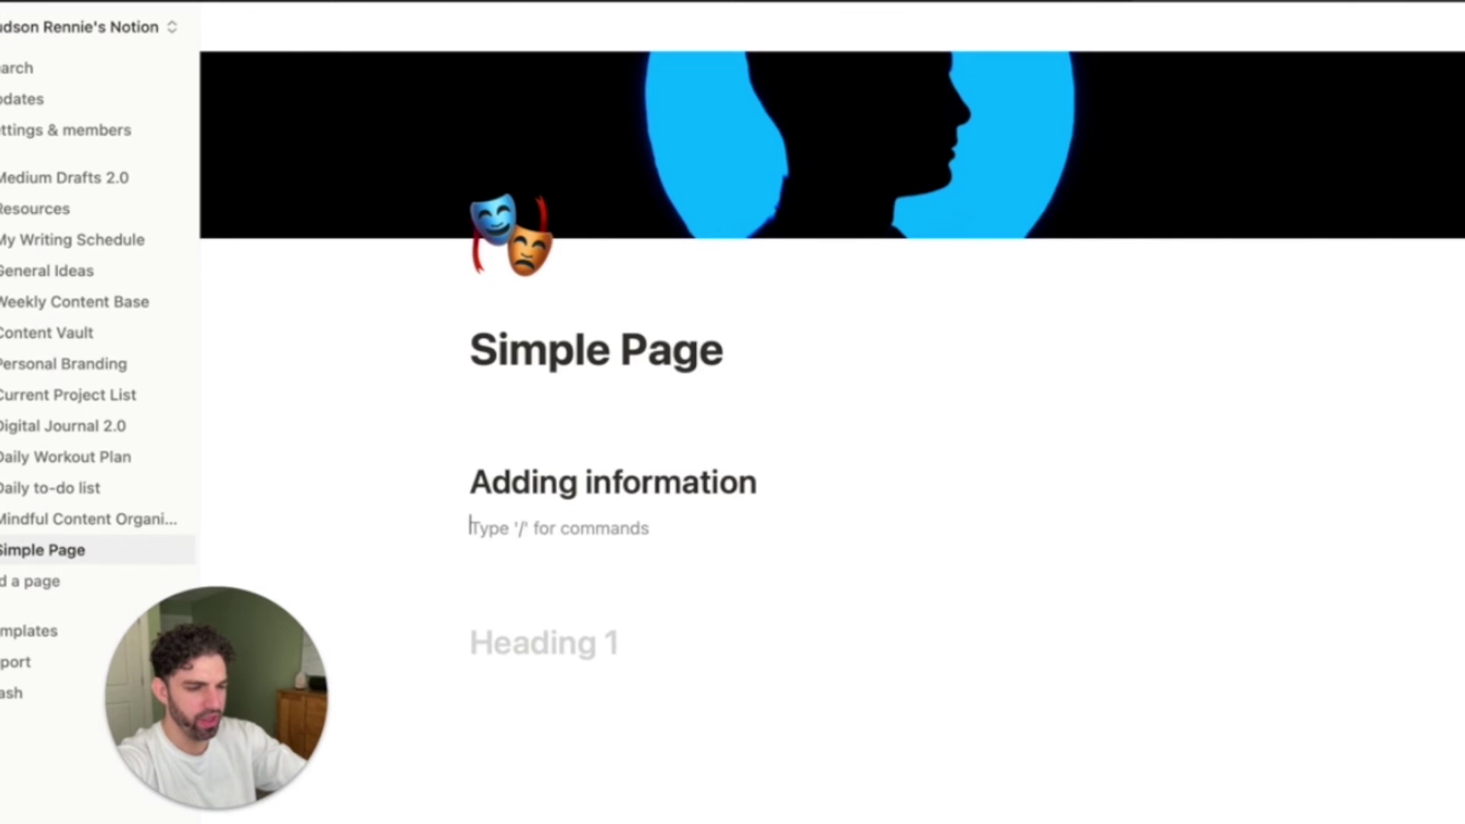
{"action": "type", "text": "More informa"}
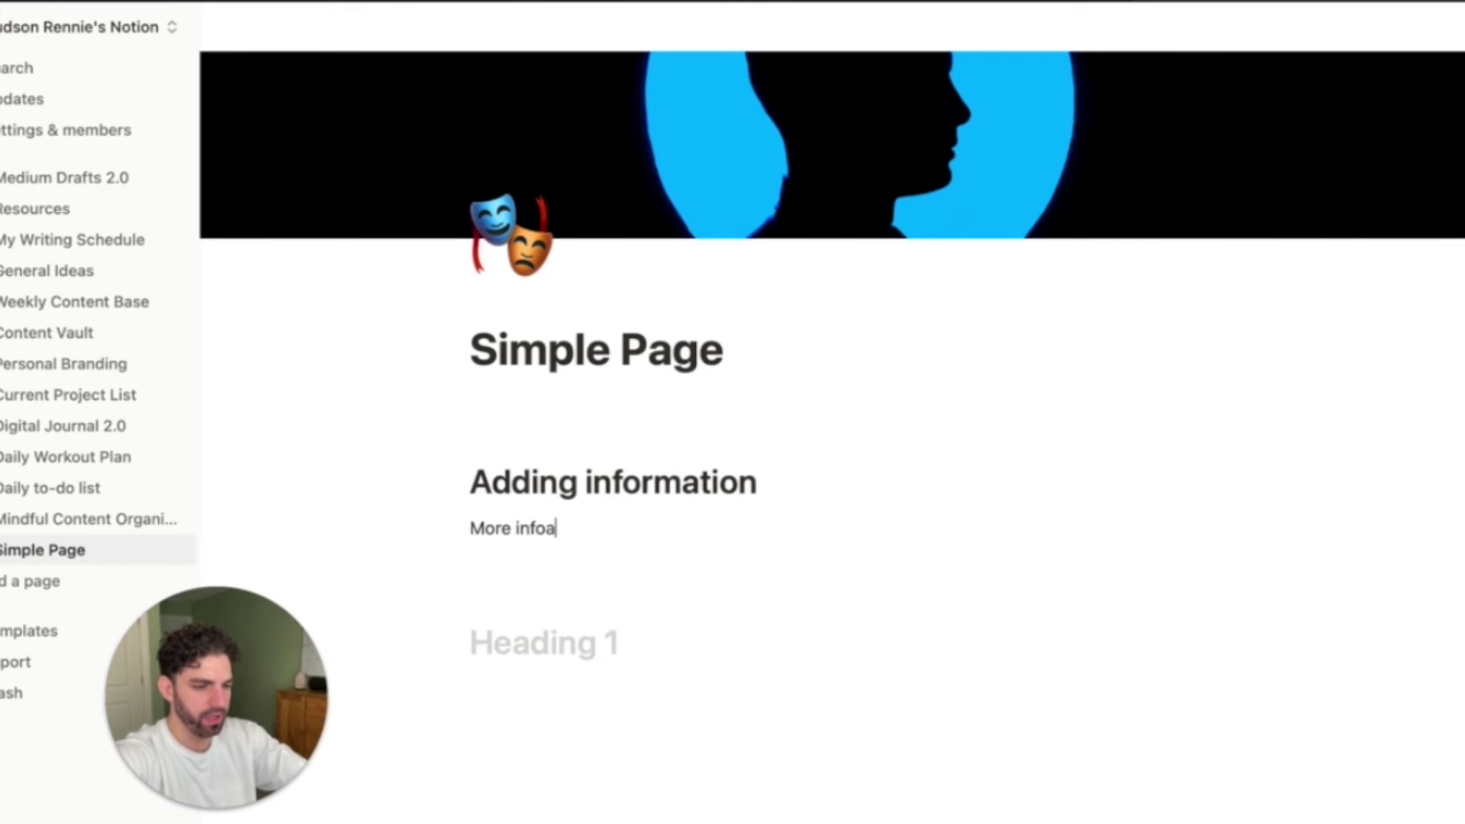
{"action": "key", "text": "BackSpace"}
{"action": "type", "text": "rmation"}
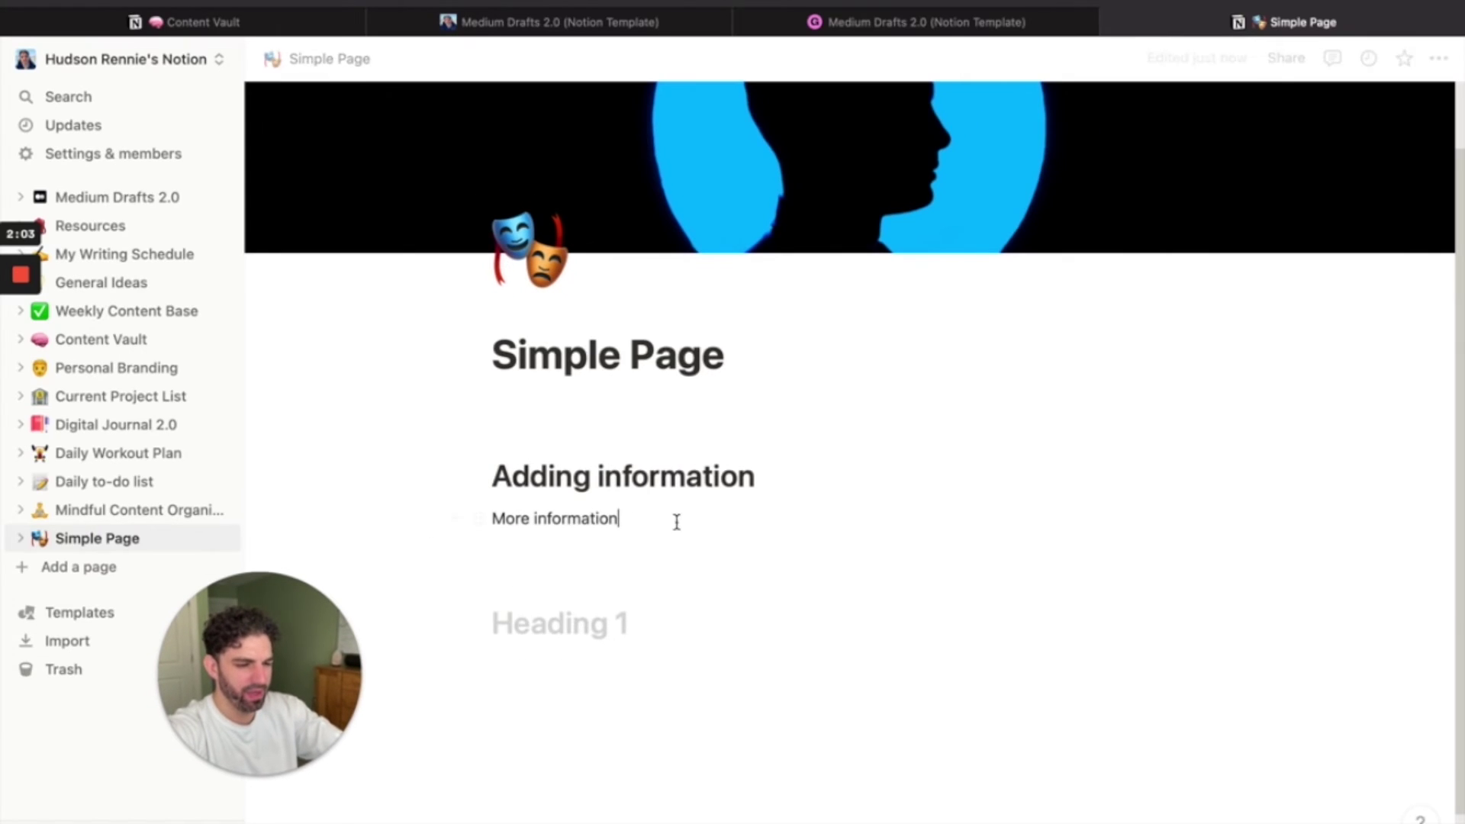
- Add an empty line below and dismiss the block-type menu without inserting anything
{"action": "key", "text": "Return"}
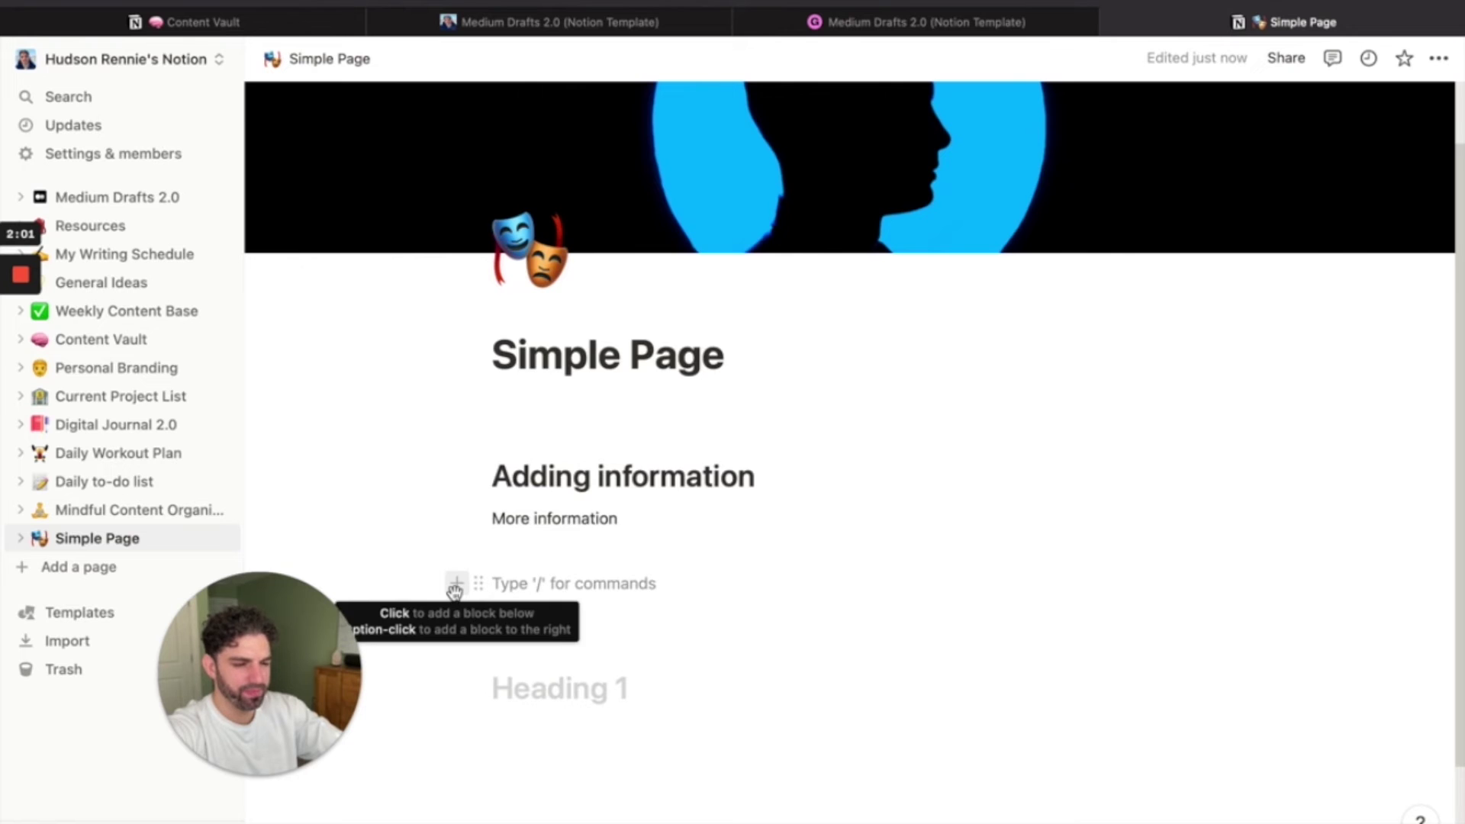
{"action": "left_click", "coordinate": [456, 584]}
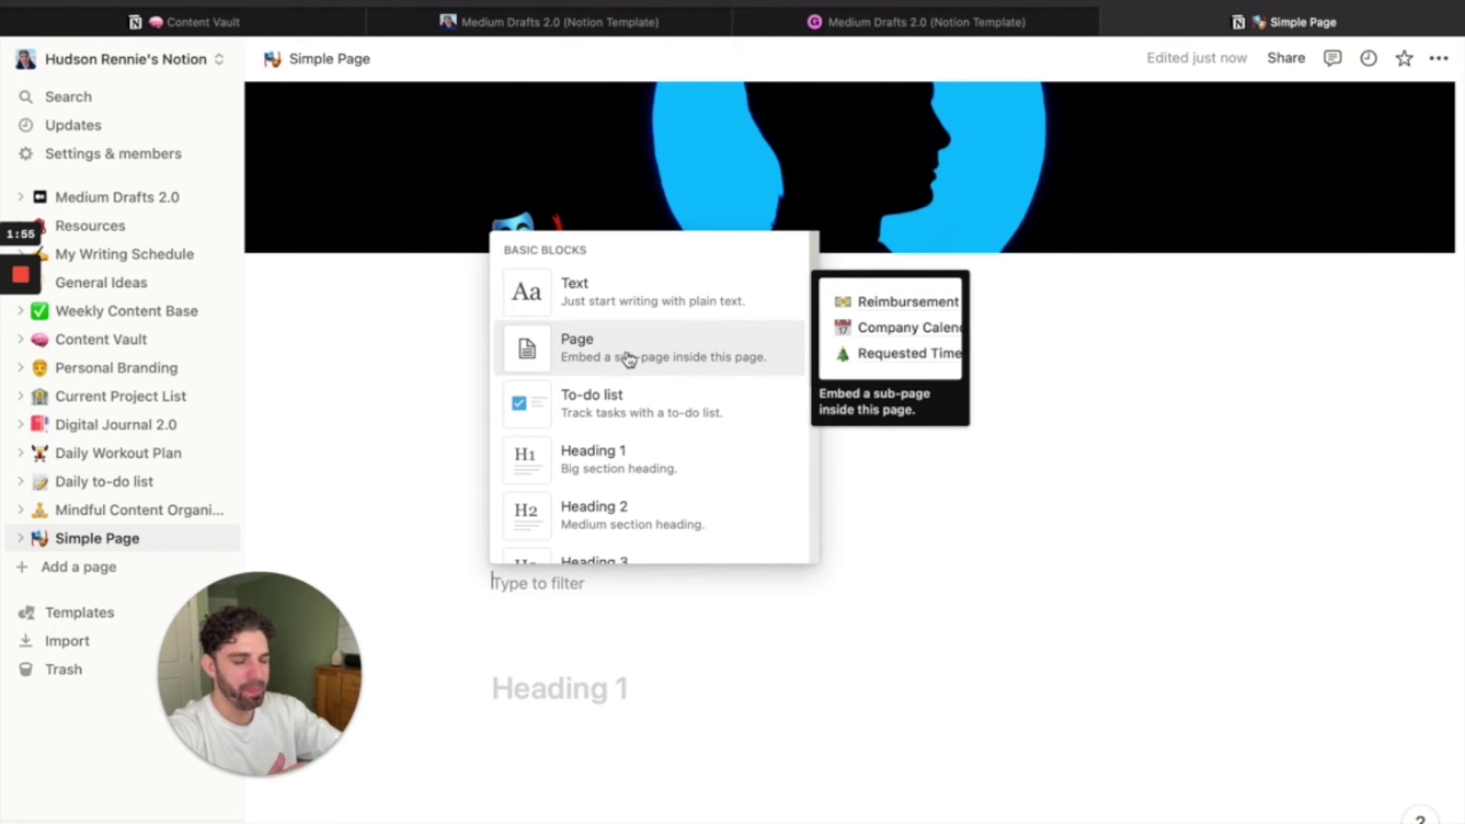
{"action": "left_click", "coordinate": [723, 677]}
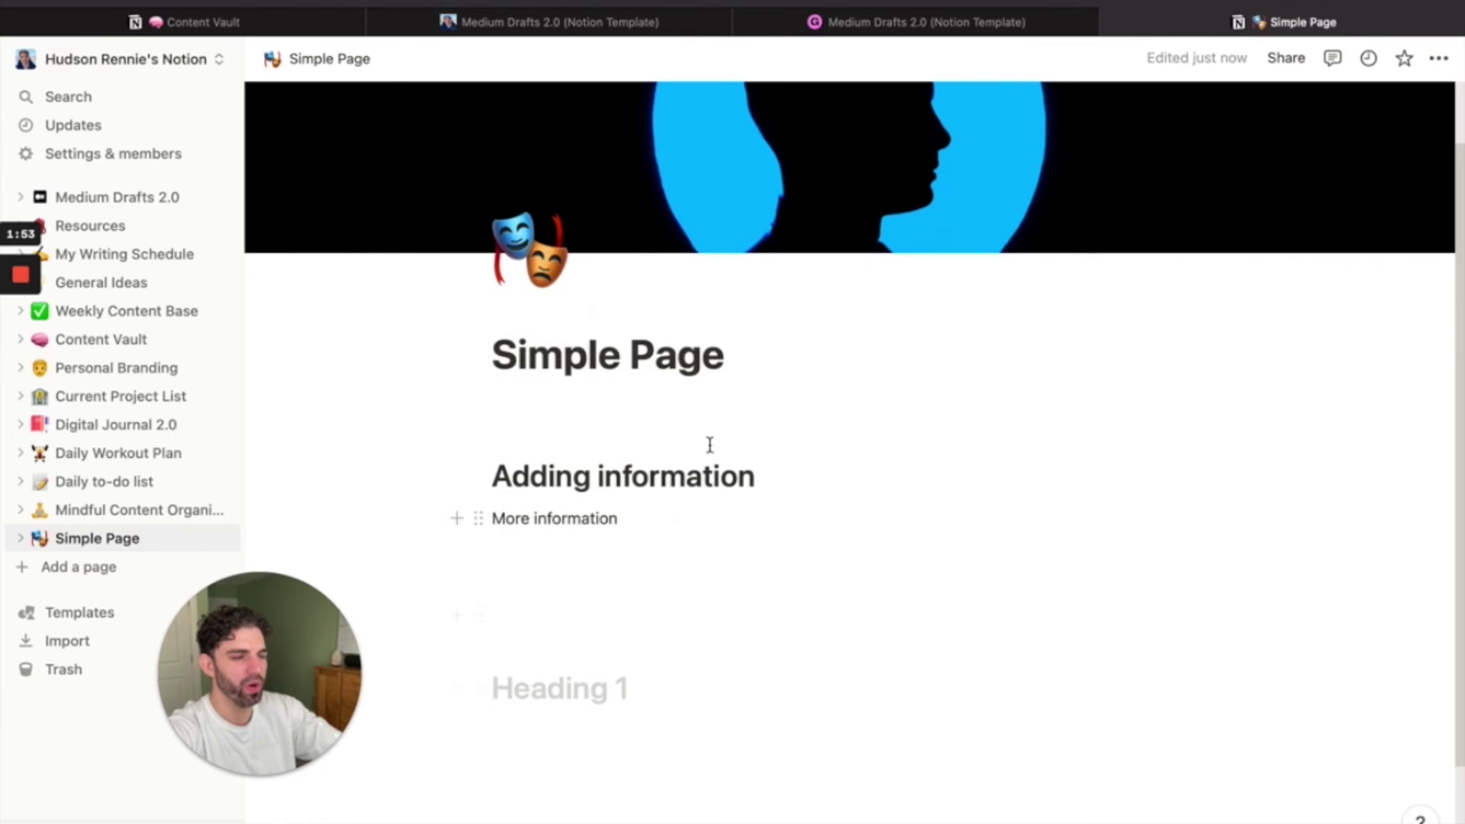
- Retitle the page from Simple Page to 'Home Base' and add an empty line beneath the title
{"action": "left_click_drag", "start_coordinate": [727, 354], "coordinate": [482, 357]}
{"action": "type", "text": "HO"}
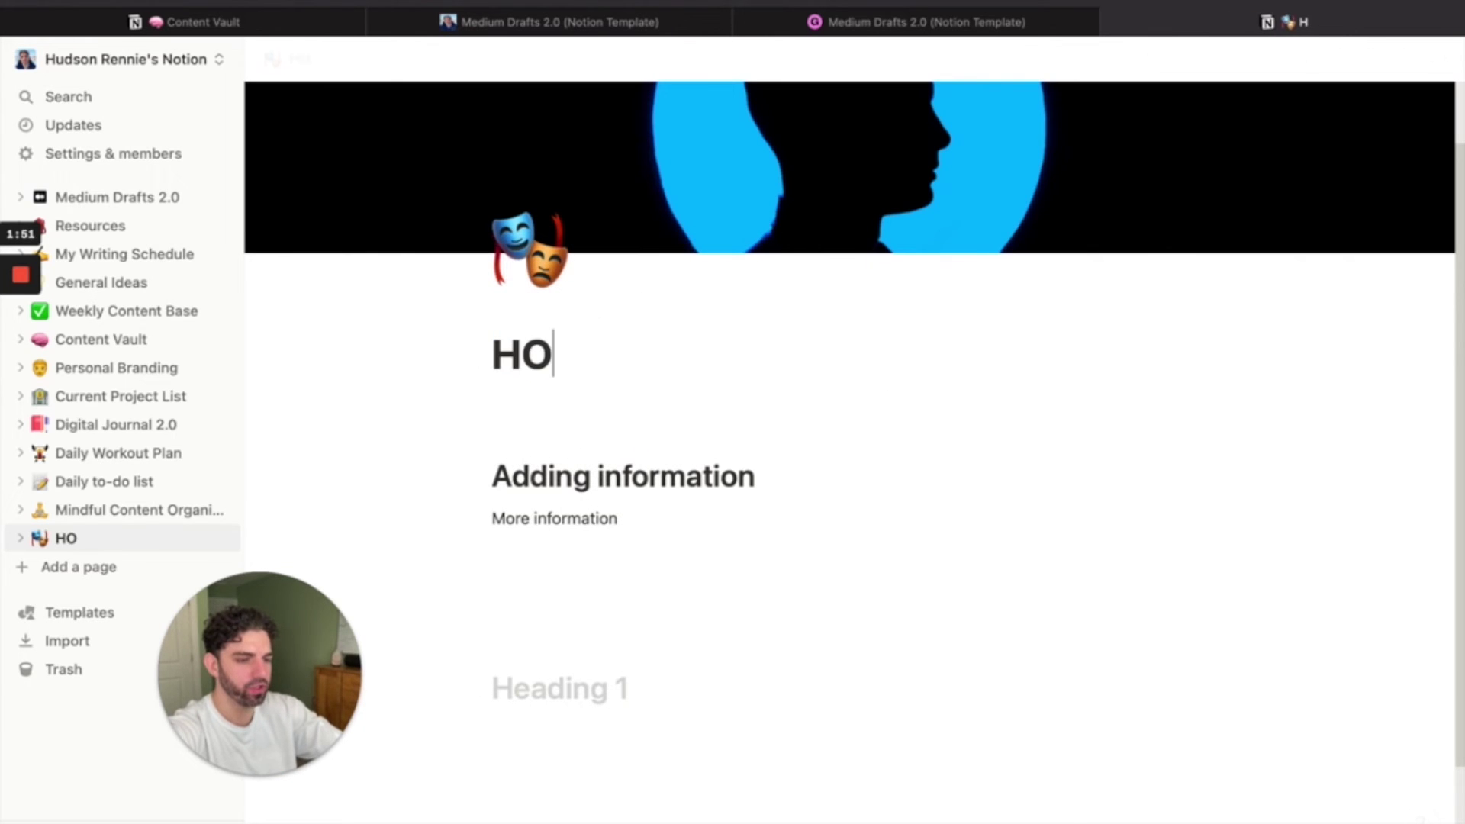
{"action": "key", "text": "BackSpace"}
{"action": "type", "text": "ome b"}
{"action": "key", "text": "BackSpace"}
{"action": "type", "text": "Base"}
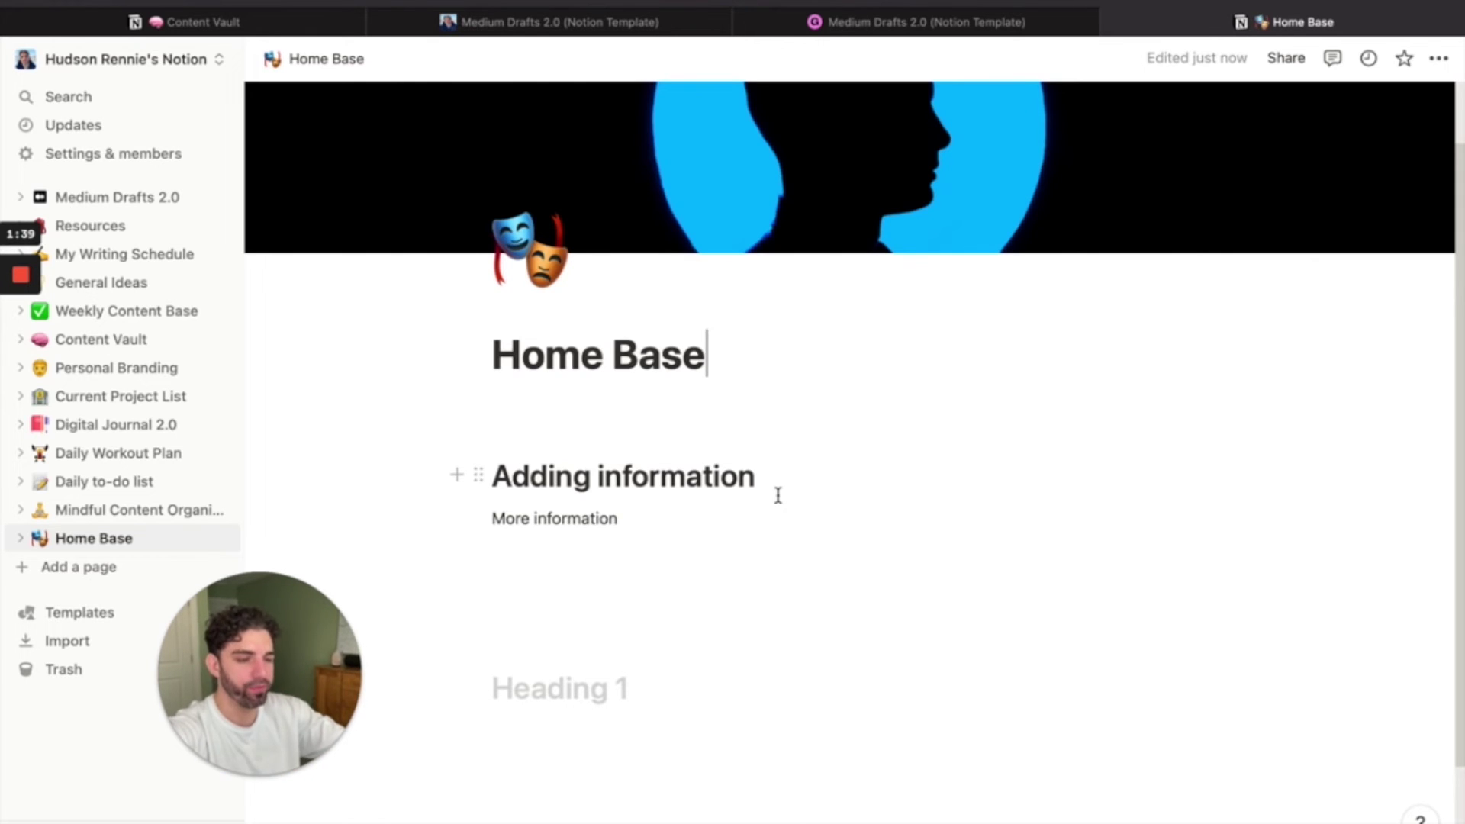
{"action": "key", "text": "Return"}
{"action": "key", "text": "Return"}
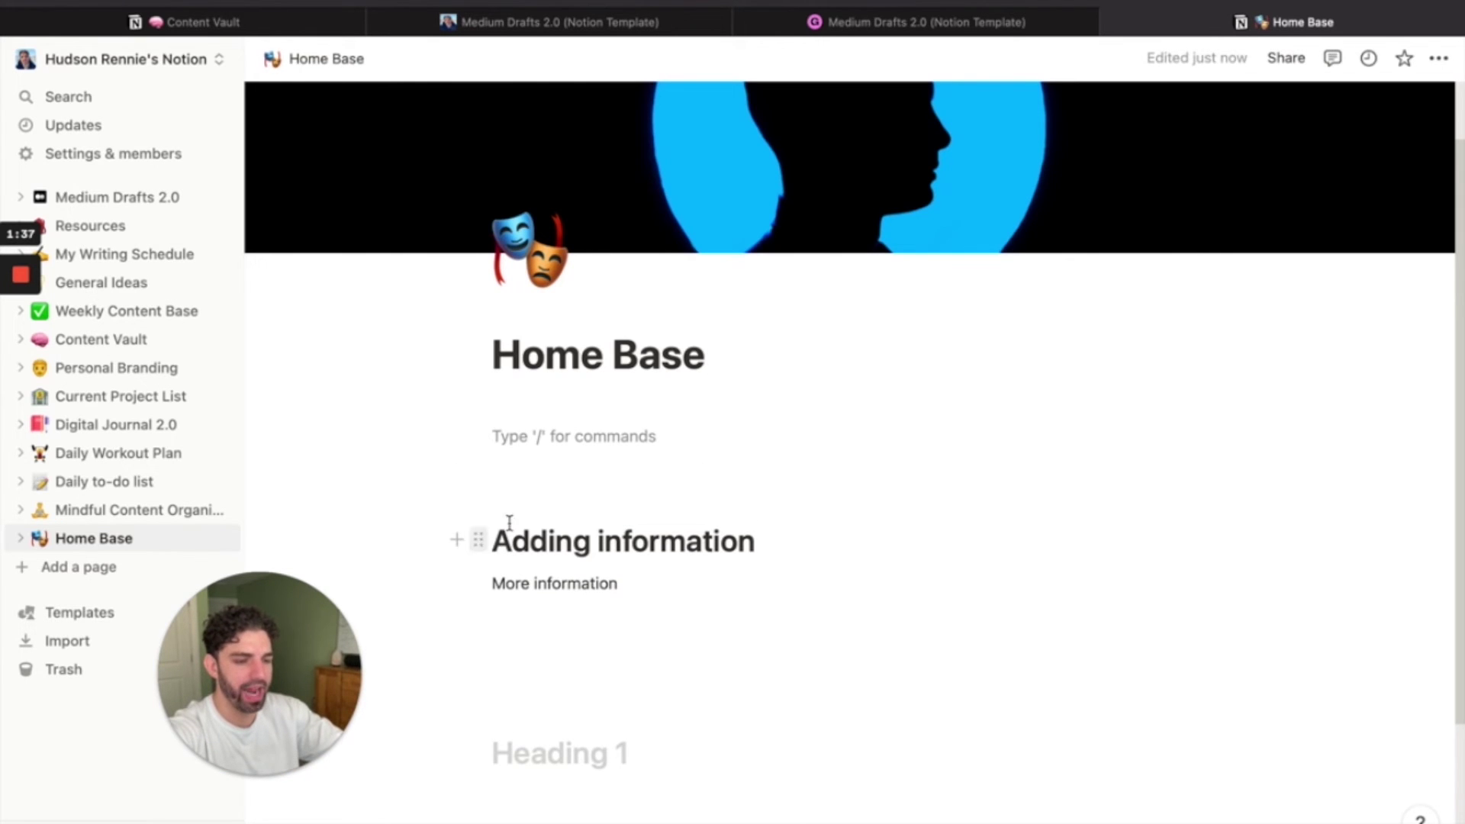
- Insert a sub-page titled 'More information' with an airplane icon, then go back to Home Base
{"action": "left_click", "coordinate": [456, 437]}
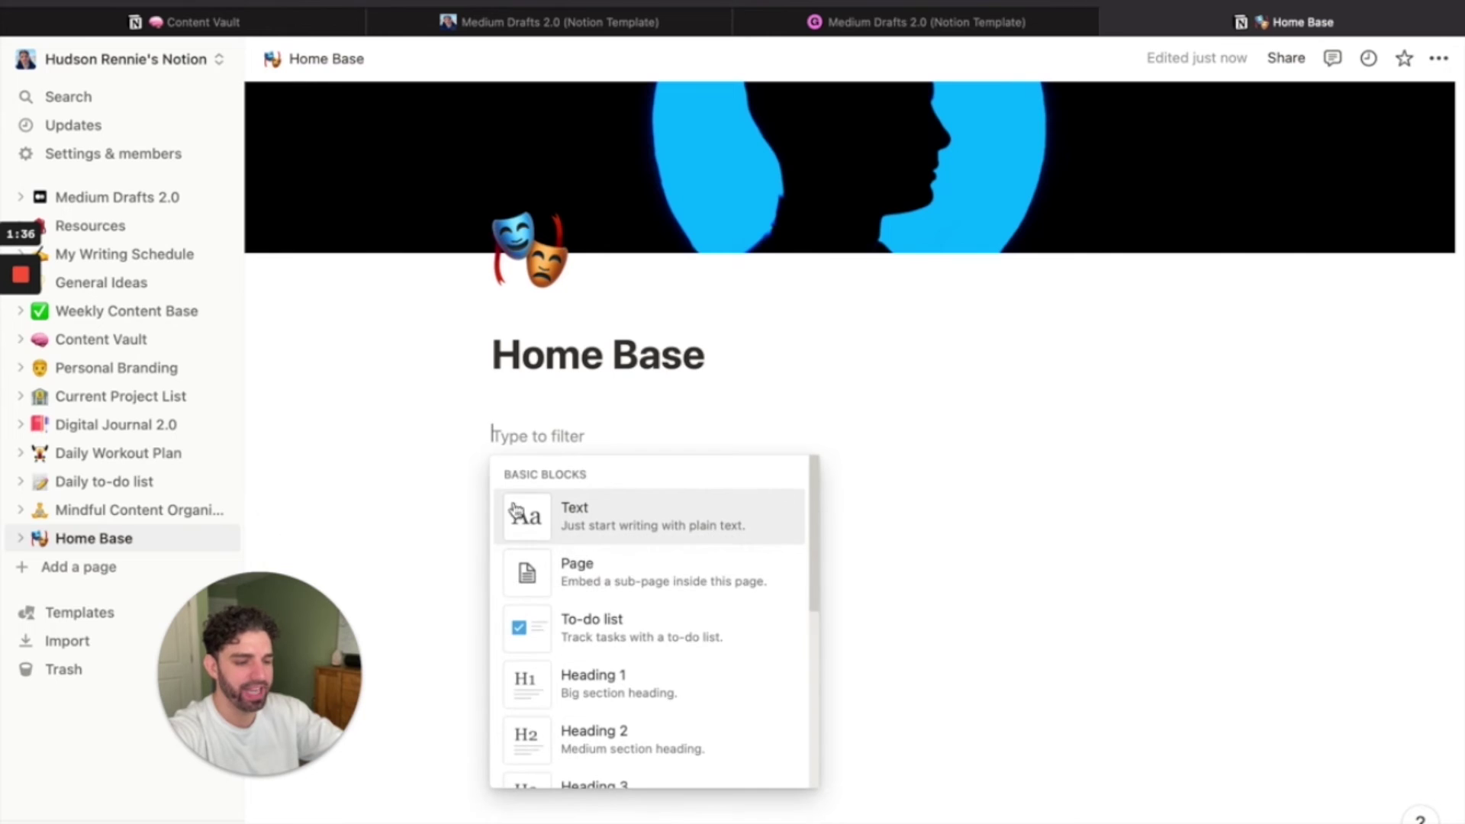
{"action": "left_click", "coordinate": [575, 564]}
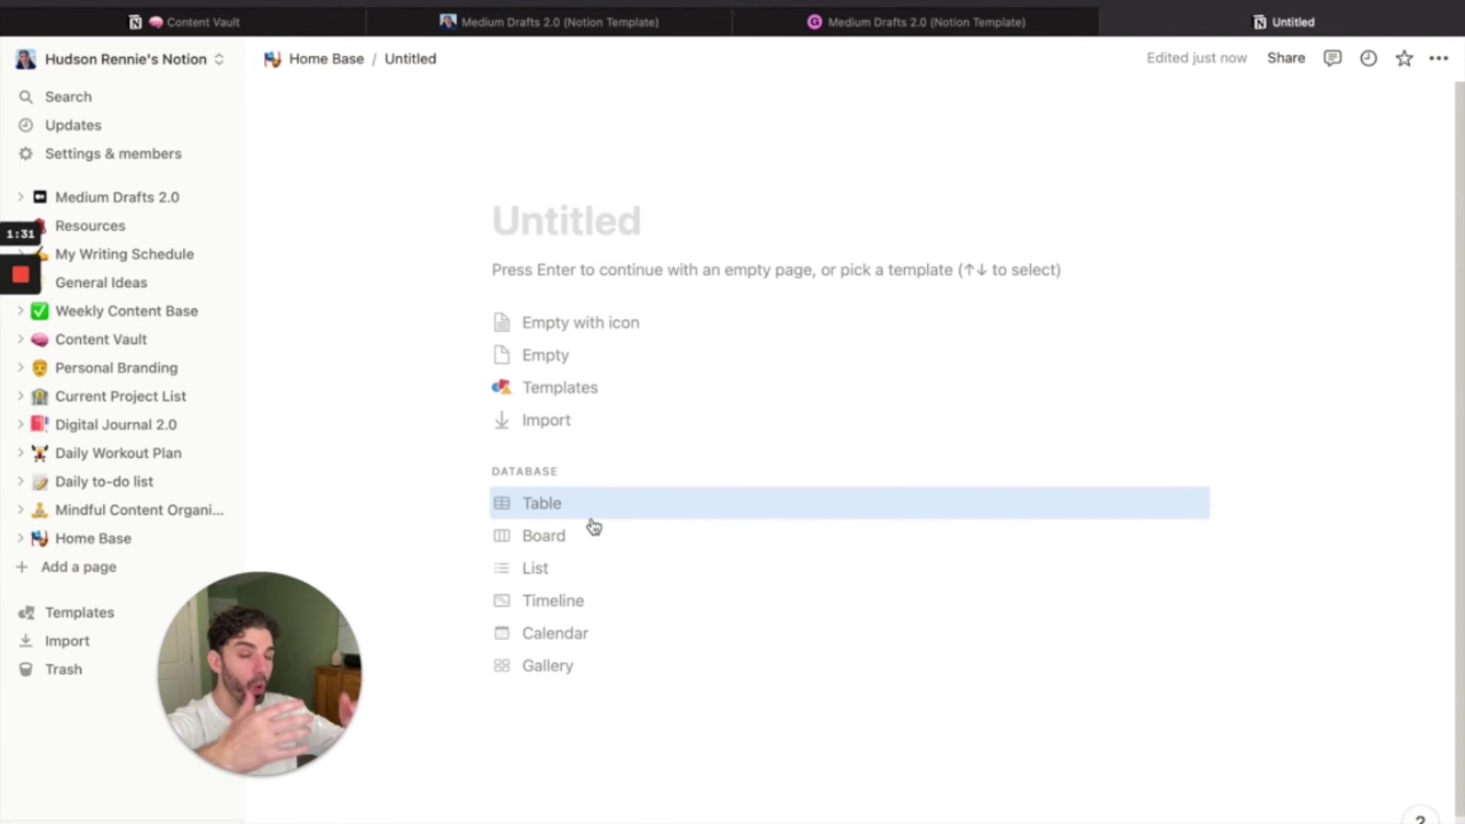
{"action": "type", "text": "MOre"}
{"action": "key", "text": "BackSpace"}
{"action": "key", "text": "BackSpace"}
{"action": "key", "text": "BackSpace"}
{"action": "type", "text": "ore information"}
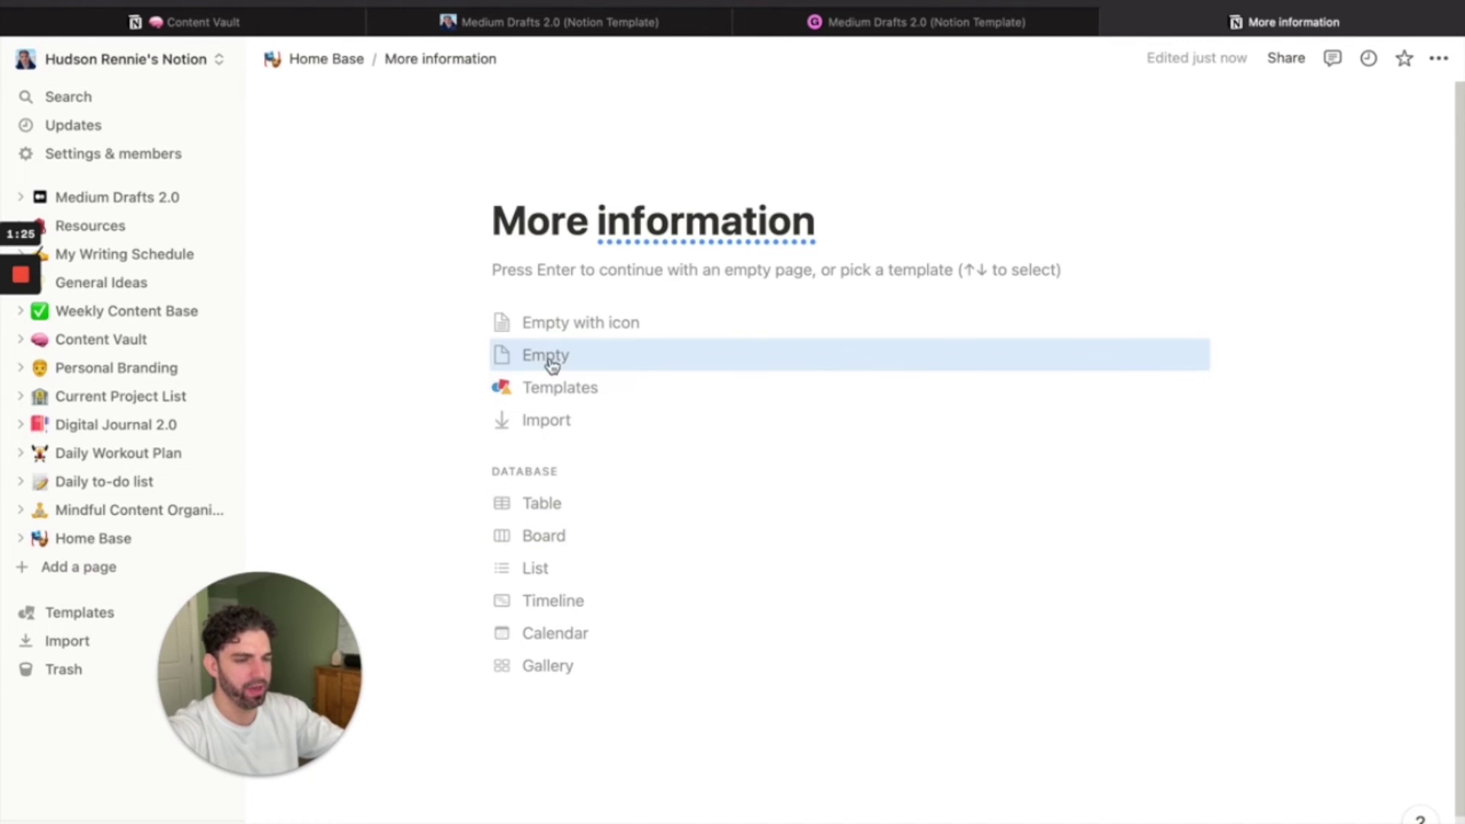
{"action": "left_click", "coordinate": [534, 176]}
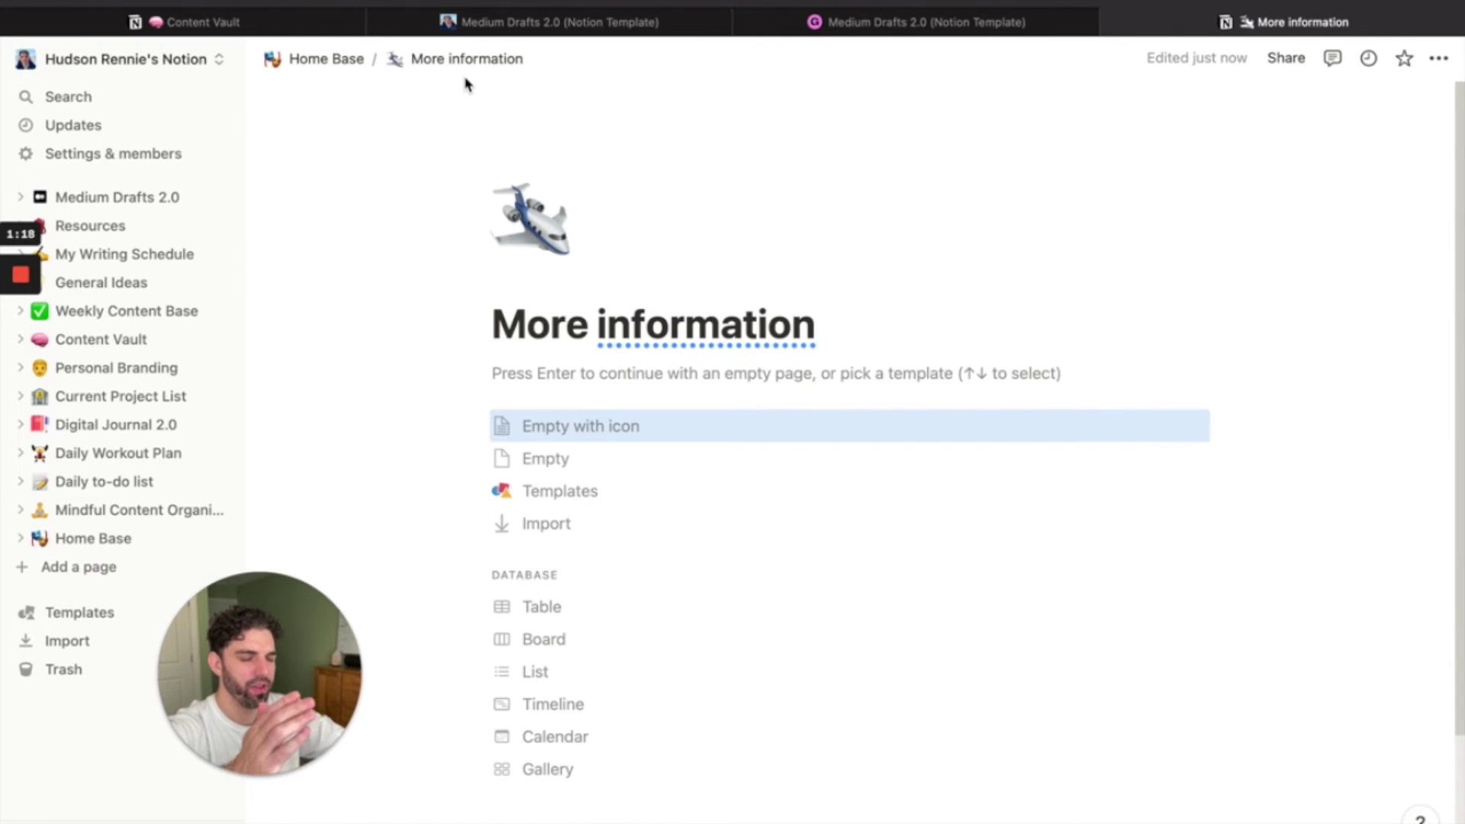
{"action": "left_click", "coordinate": [333, 62]}
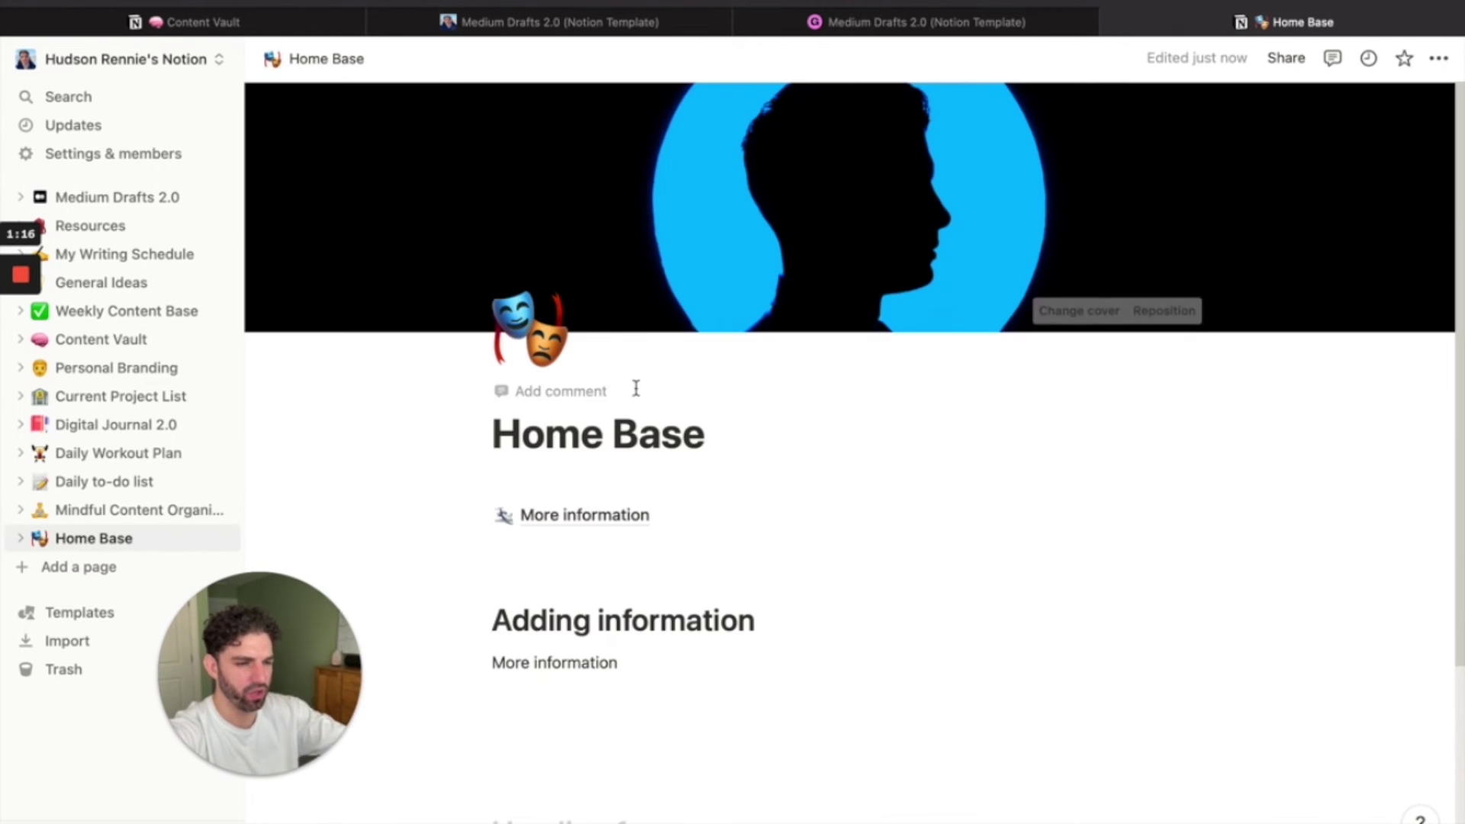
- Add a toggle list block titled 'Remember these things:' below More information
{"action": "scroll", "coordinate": [713, 507], "scroll_direction": "down", "scroll_amount": 2}
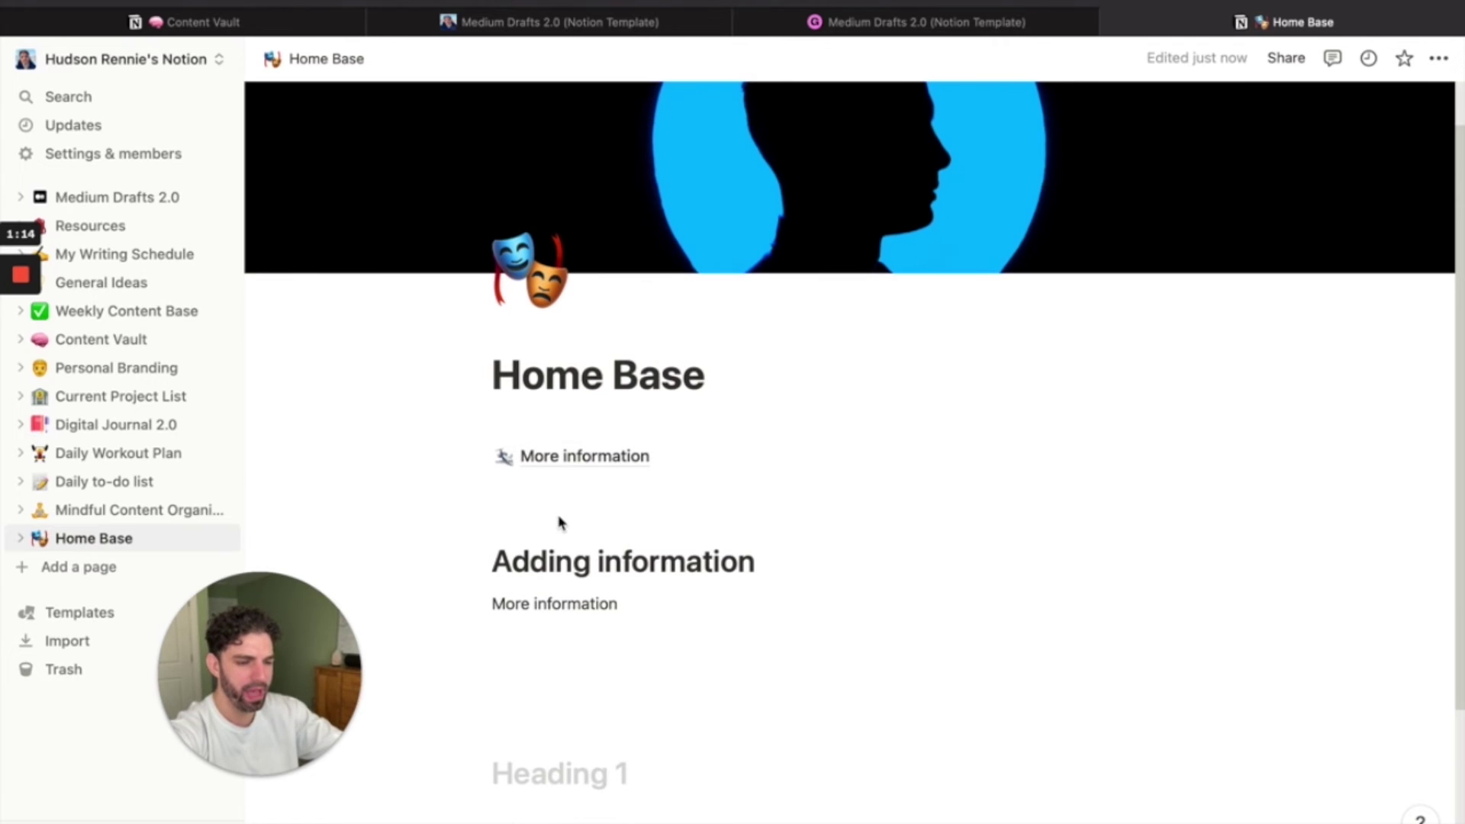
{"action": "scroll", "coordinate": [577, 534], "scroll_direction": "down", "scroll_amount": 2}
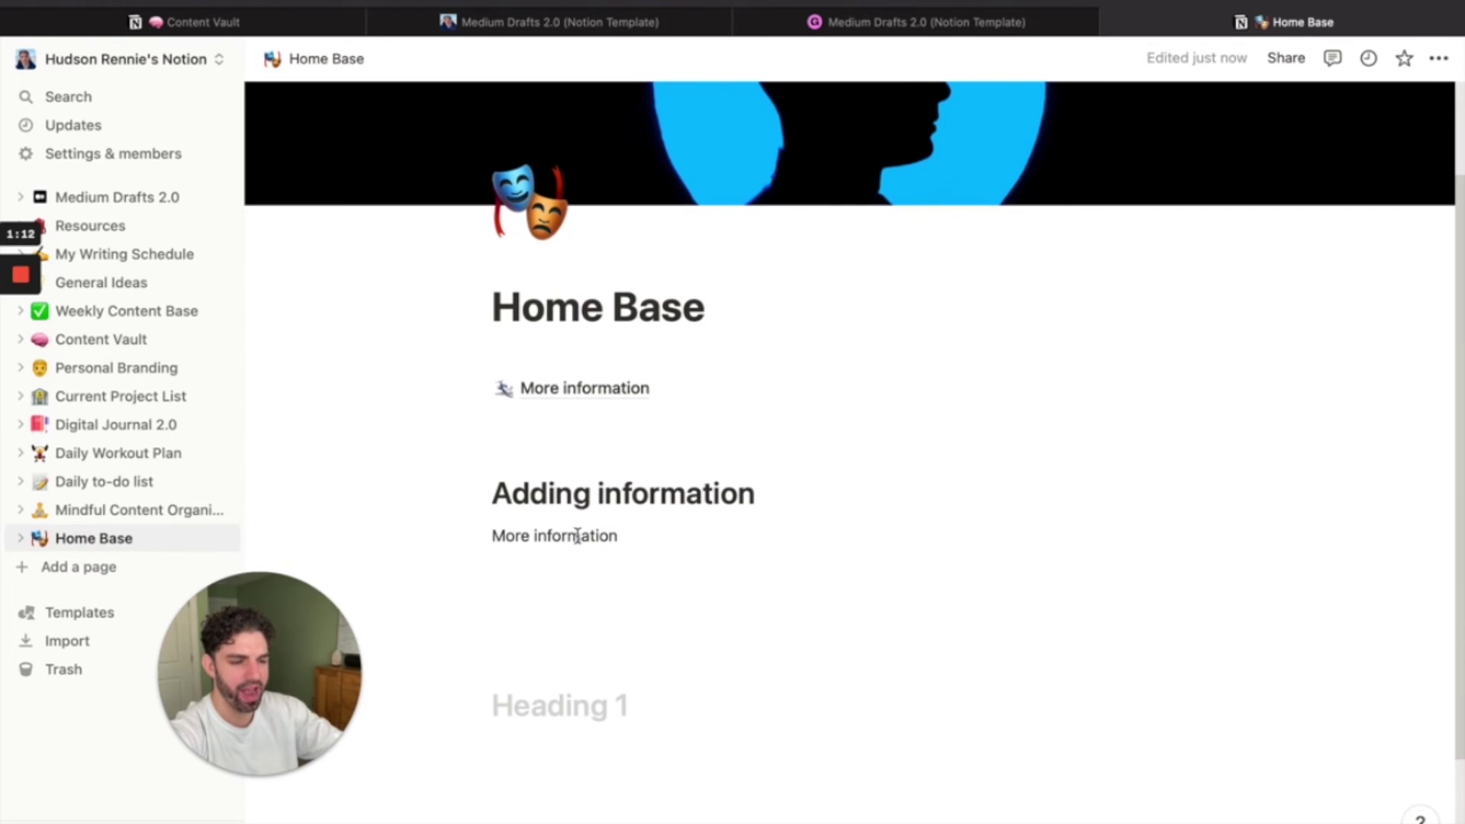
{"action": "left_click", "coordinate": [583, 590]}
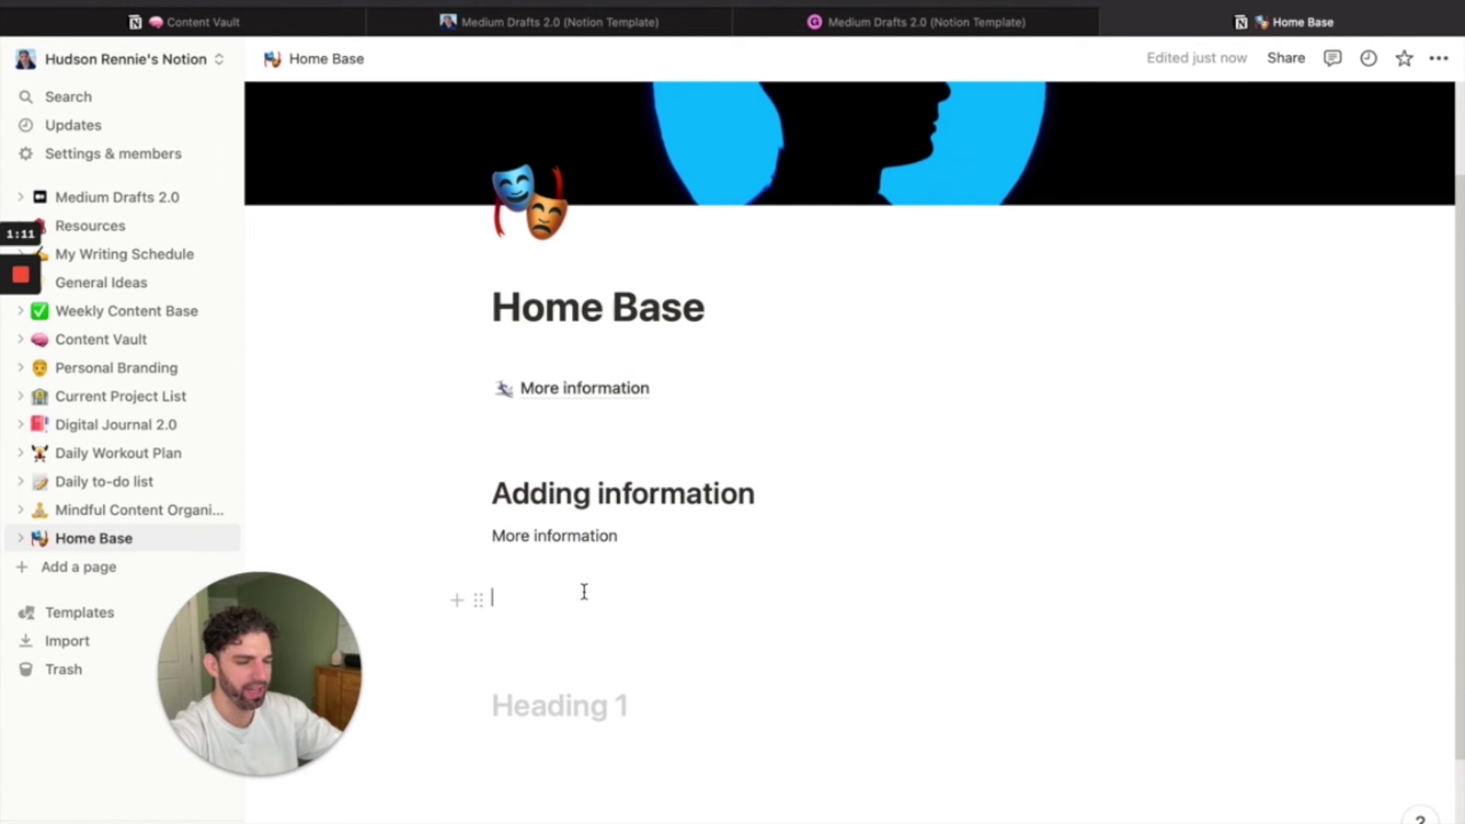
{"action": "left_click", "coordinate": [457, 600]}
{"action": "scroll", "coordinate": [680, 461], "scroll_direction": "down", "scroll_amount": 5}
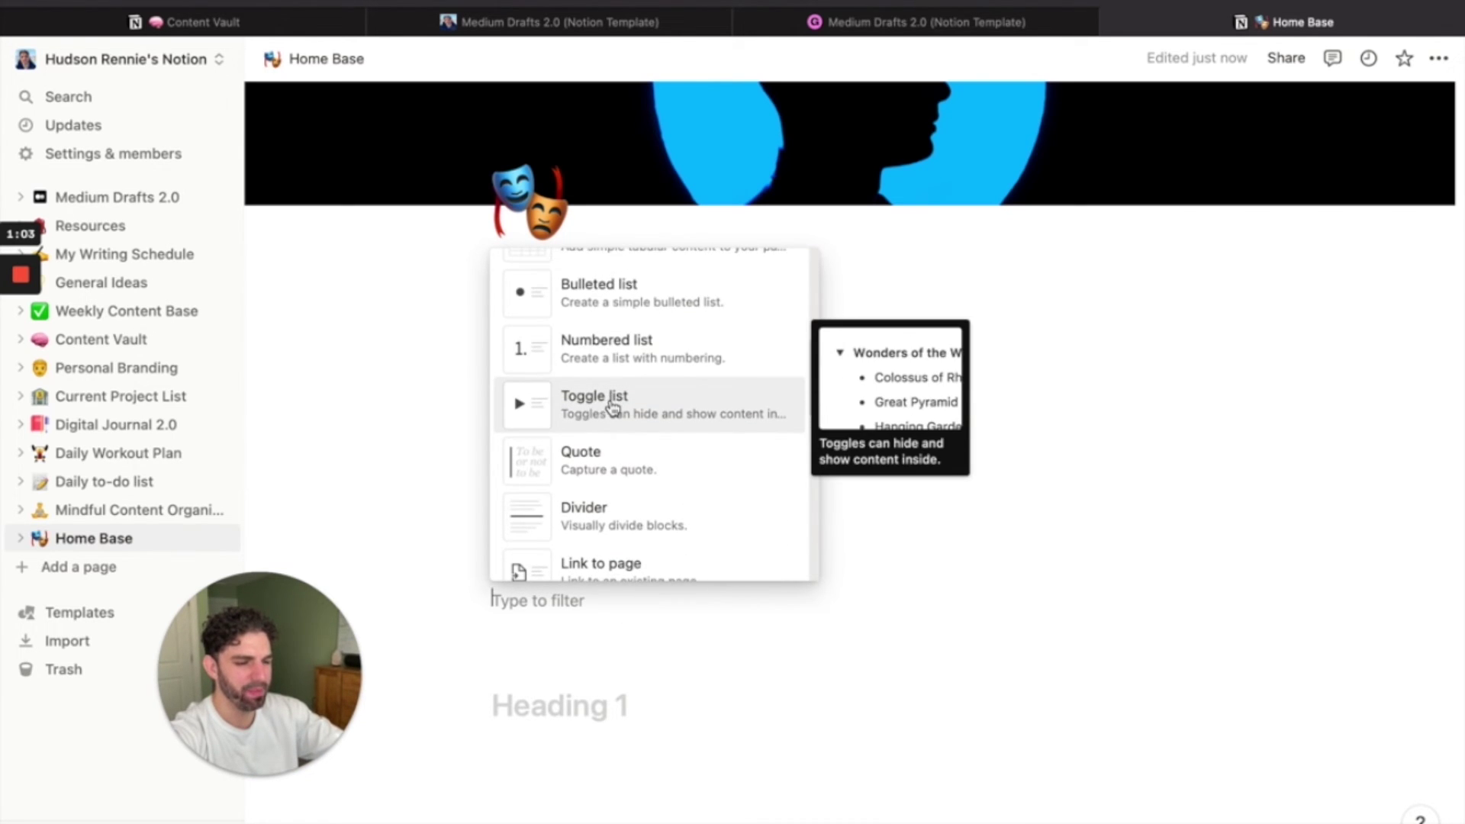
{"action": "left_click", "coordinate": [612, 404]}
{"action": "type", "text": "Remember these things:"}
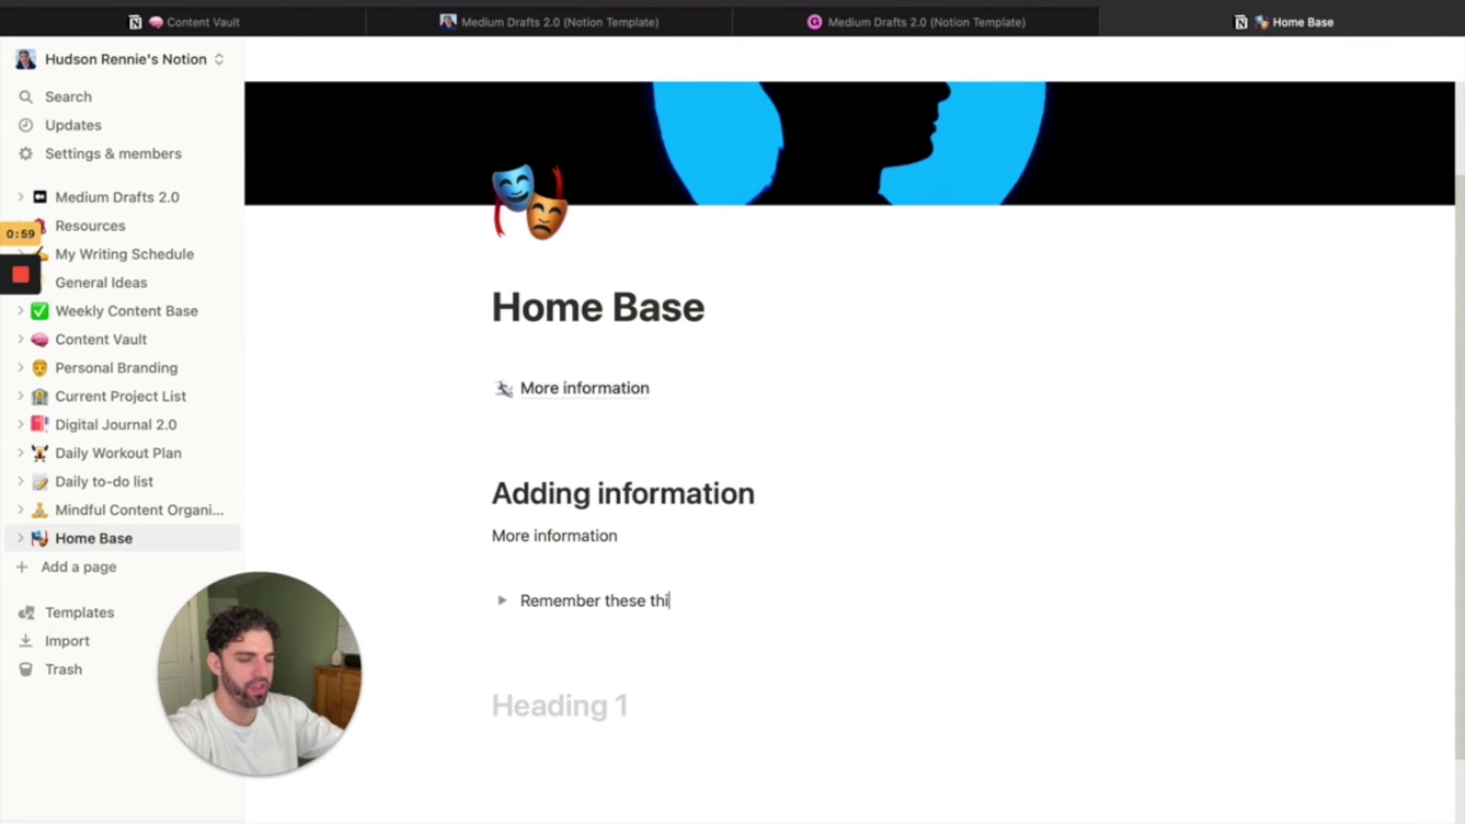
- Put 'this thing' and 'another thing' inside the toggle, then collapse it
{"action": "left_click", "coordinate": [502, 601]}
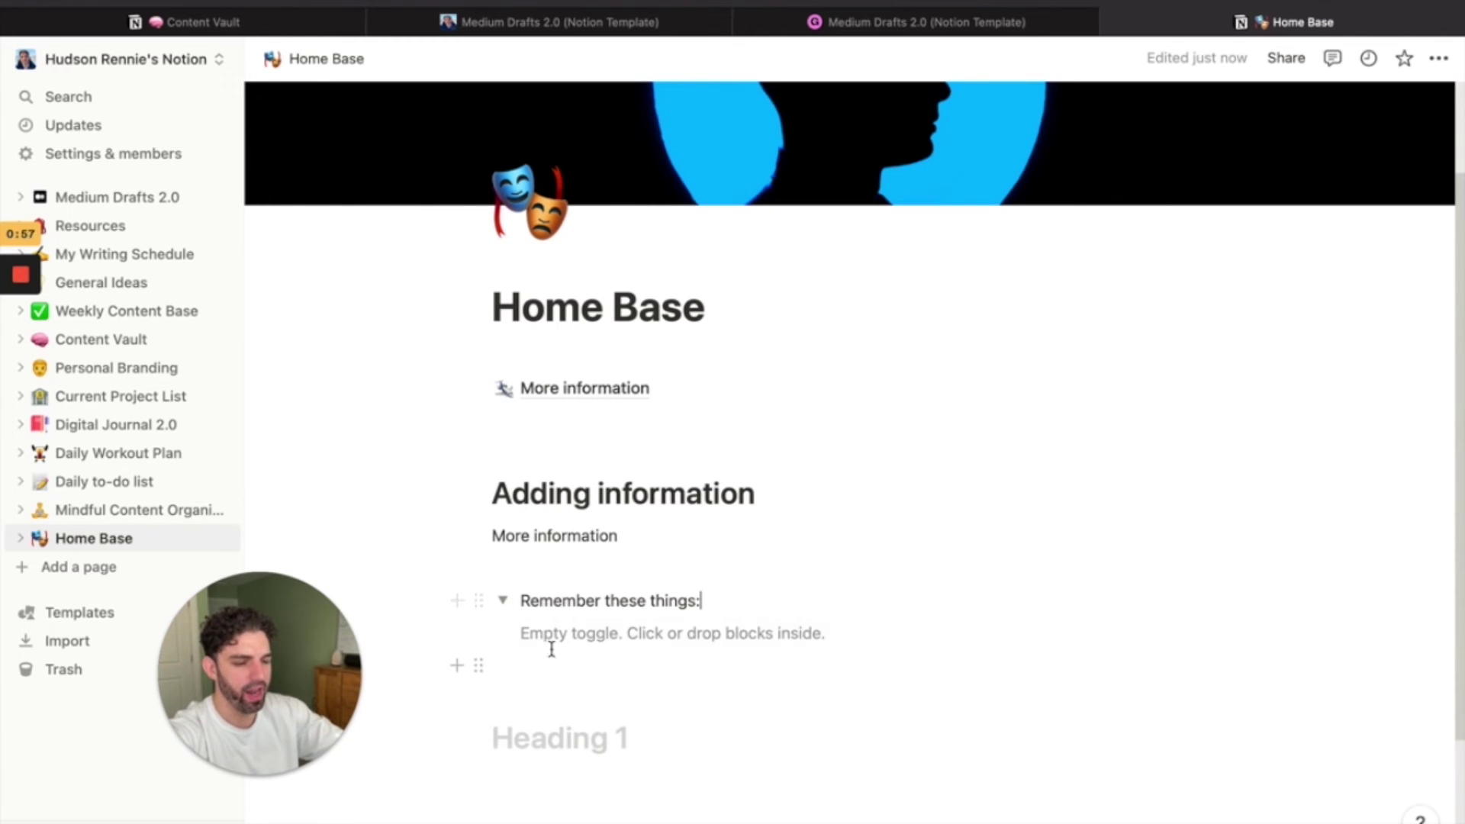
{"action": "left_click", "coordinate": [552, 650]}
{"action": "type", "text": "this thing"}
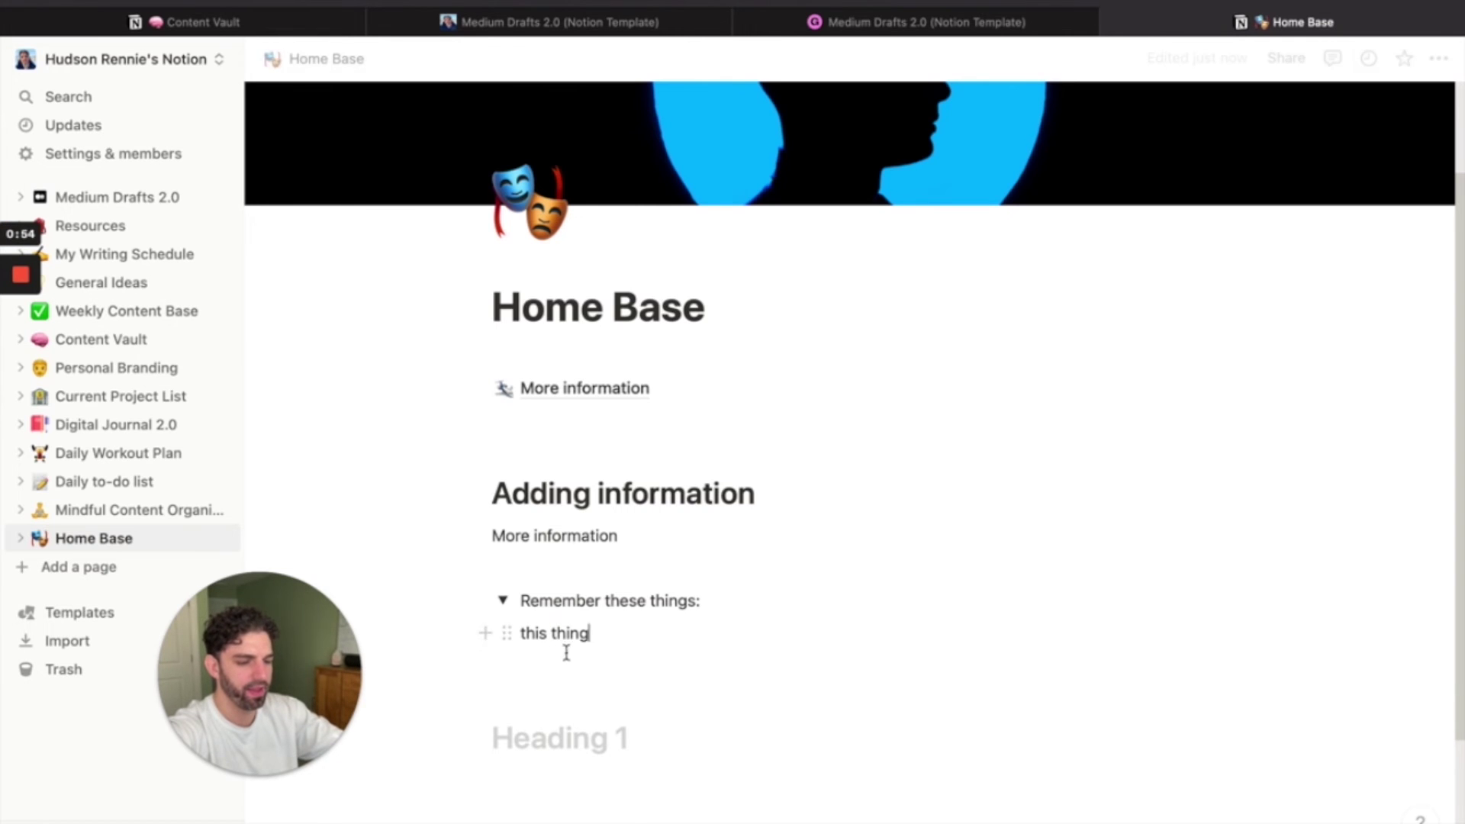
{"action": "key", "text": "Return"}
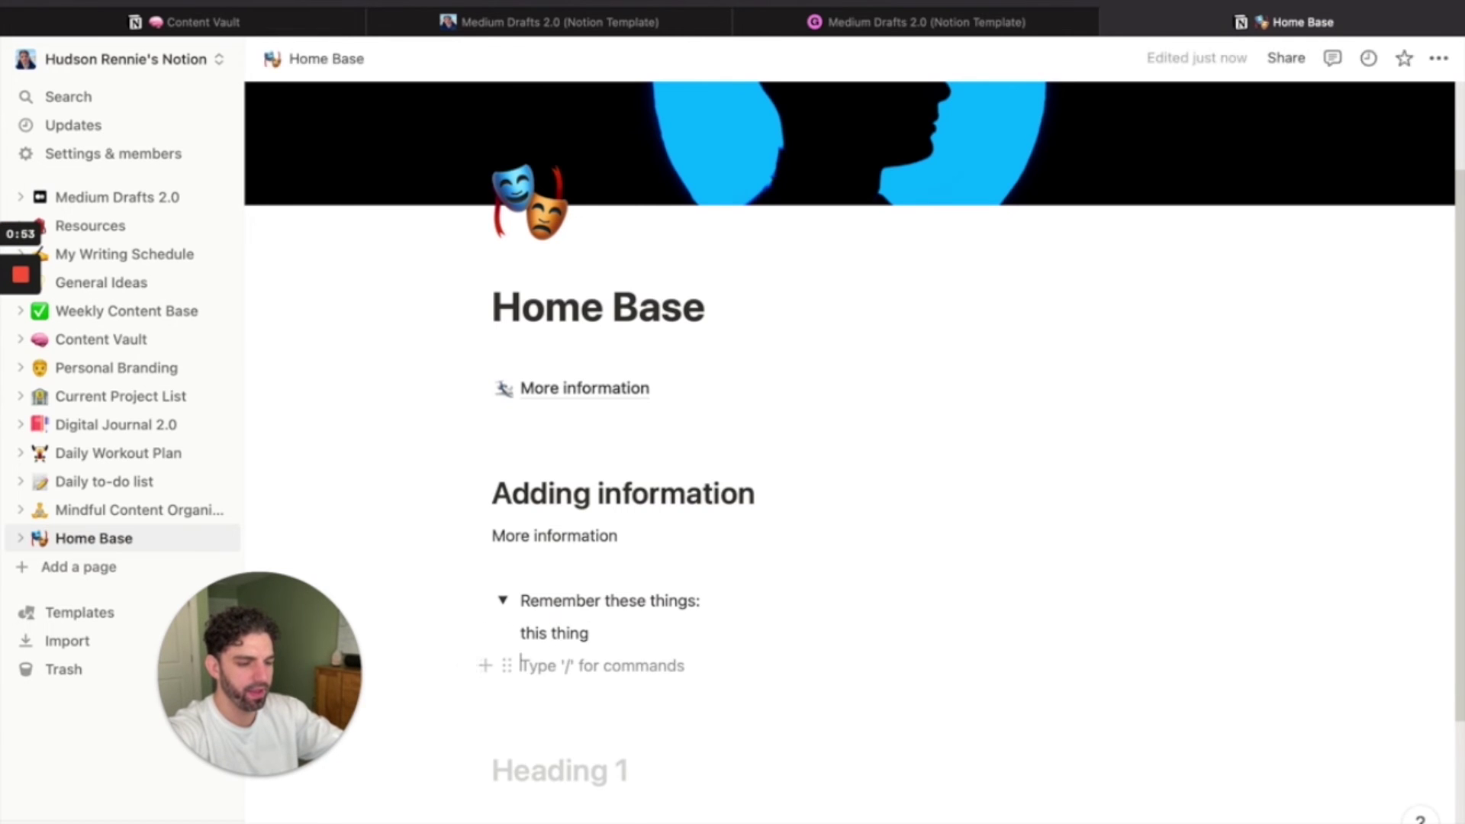
{"action": "type", "text": "another thing"}
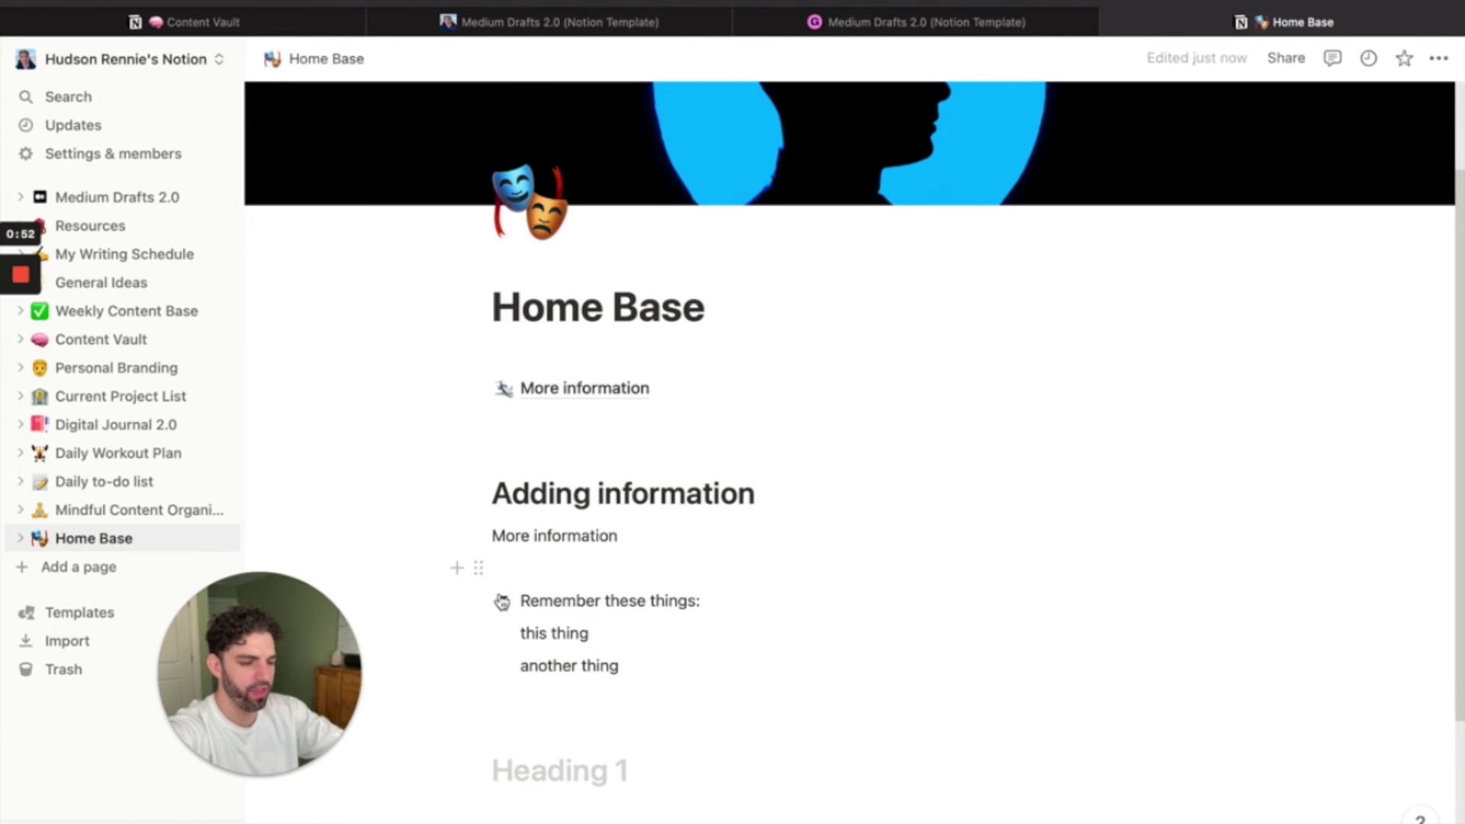
{"action": "left_click", "coordinate": [502, 601]}
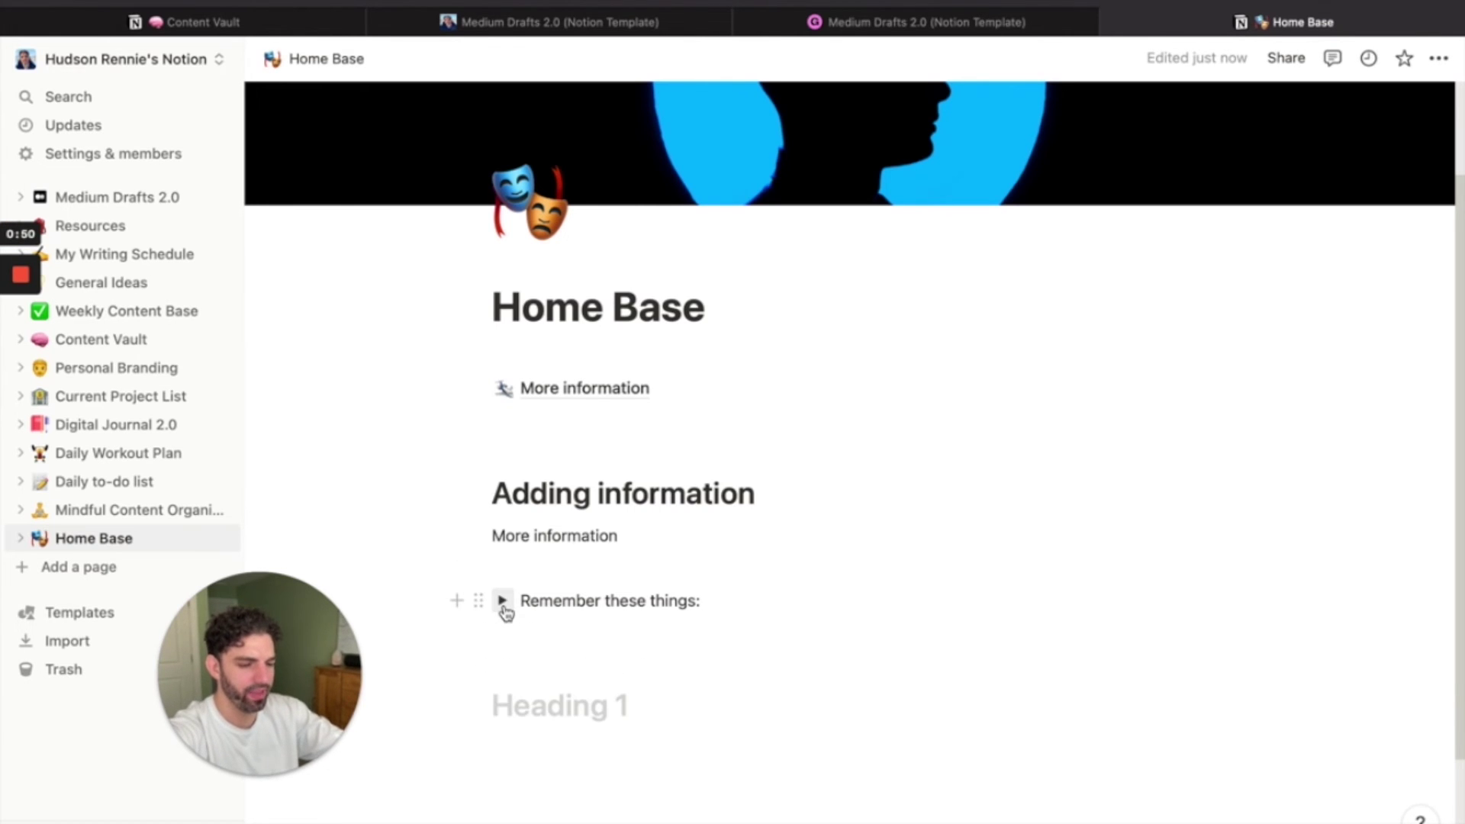
{"action": "left_click", "coordinate": [552, 667]}
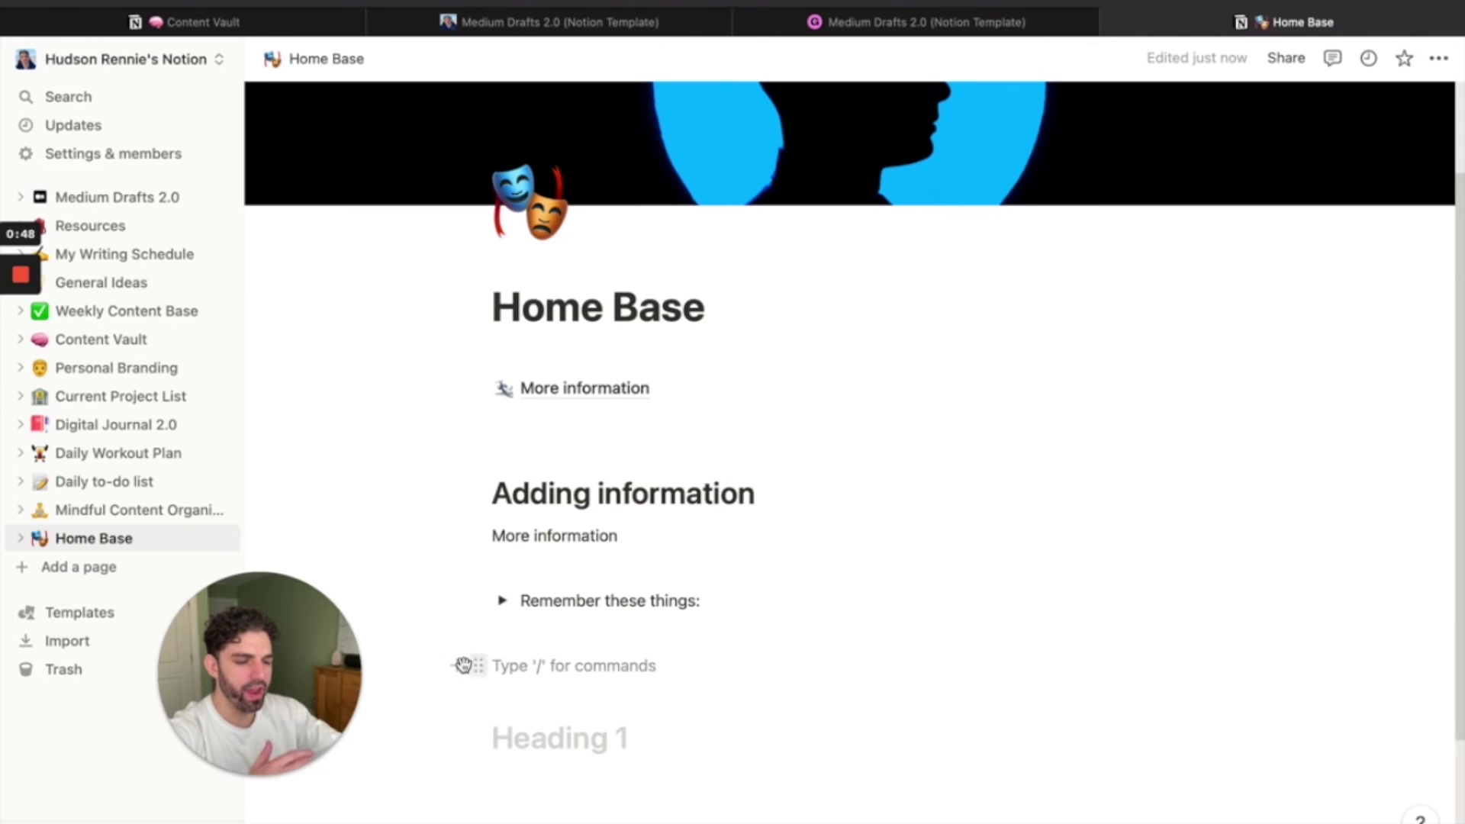
- Browse the block-type menu, insert a person mention, then delete it again
{"action": "left_click", "coordinate": [454, 666]}
{"action": "scroll", "coordinate": [580, 546], "scroll_direction": "down", "scroll_amount": 3}
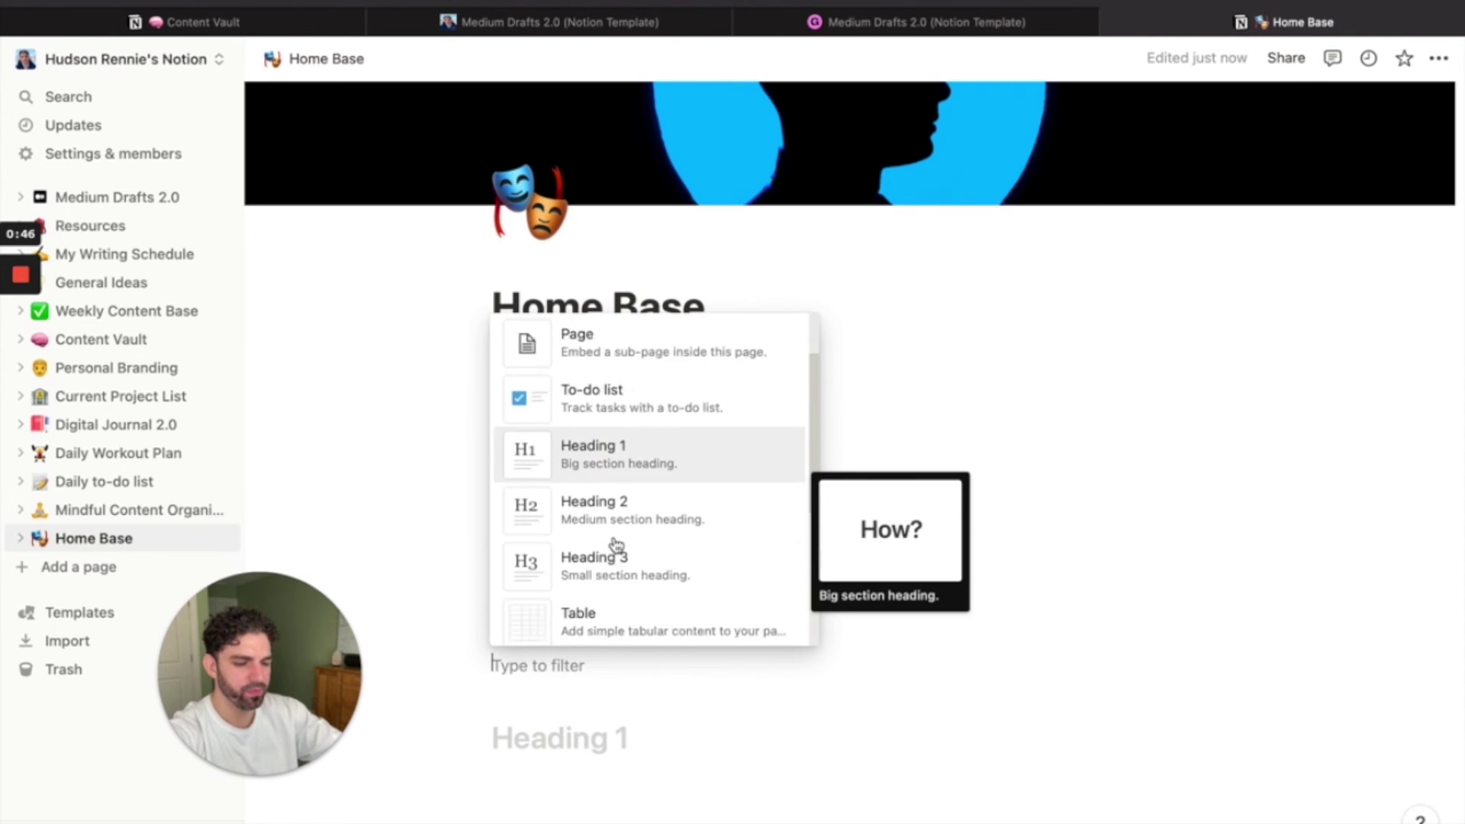
{"action": "scroll", "coordinate": [615, 545], "scroll_direction": "down", "scroll_amount": 1}
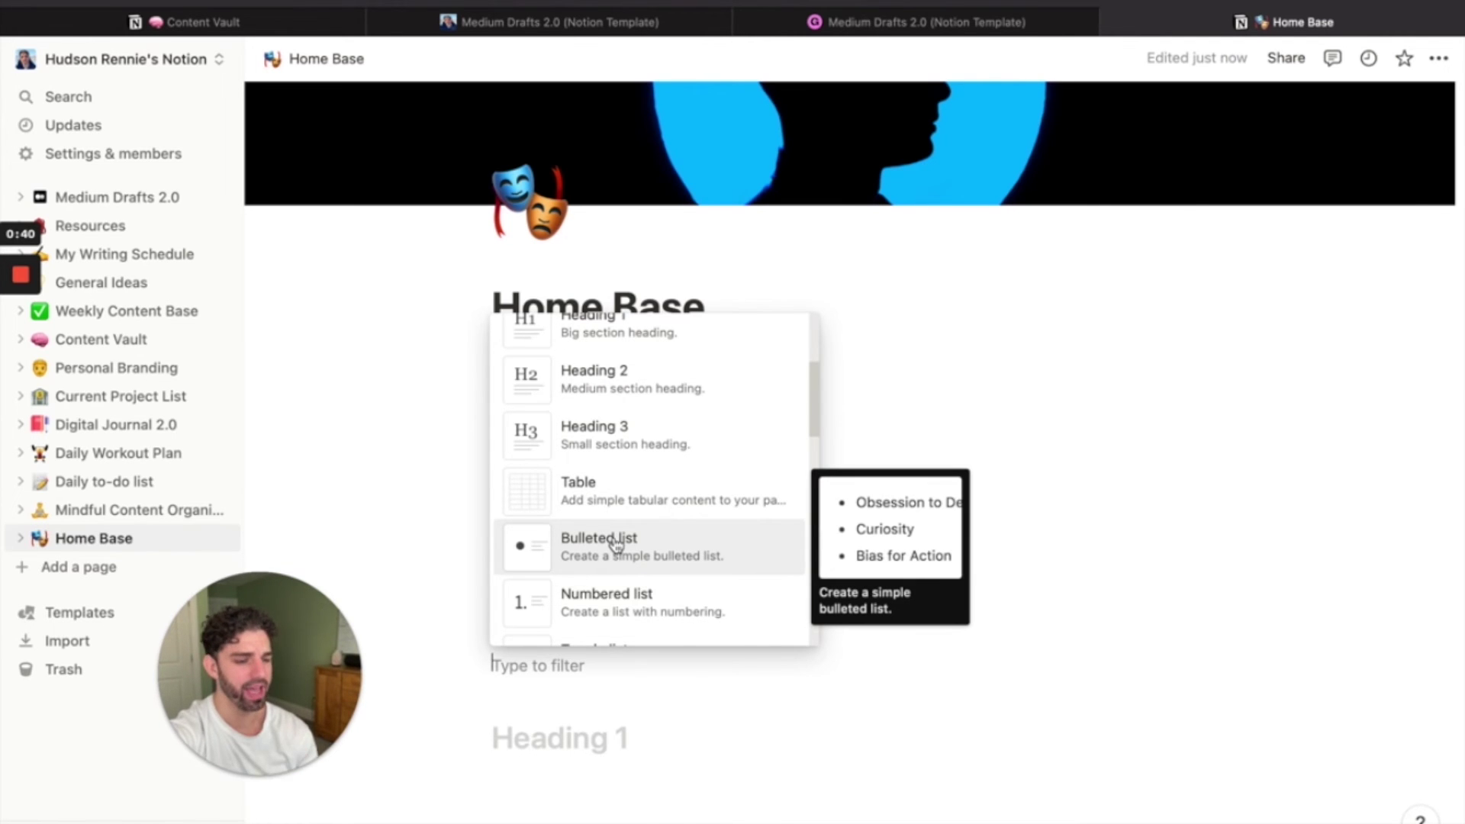
{"action": "scroll", "coordinate": [616, 548], "scroll_direction": "down", "scroll_amount": 8}
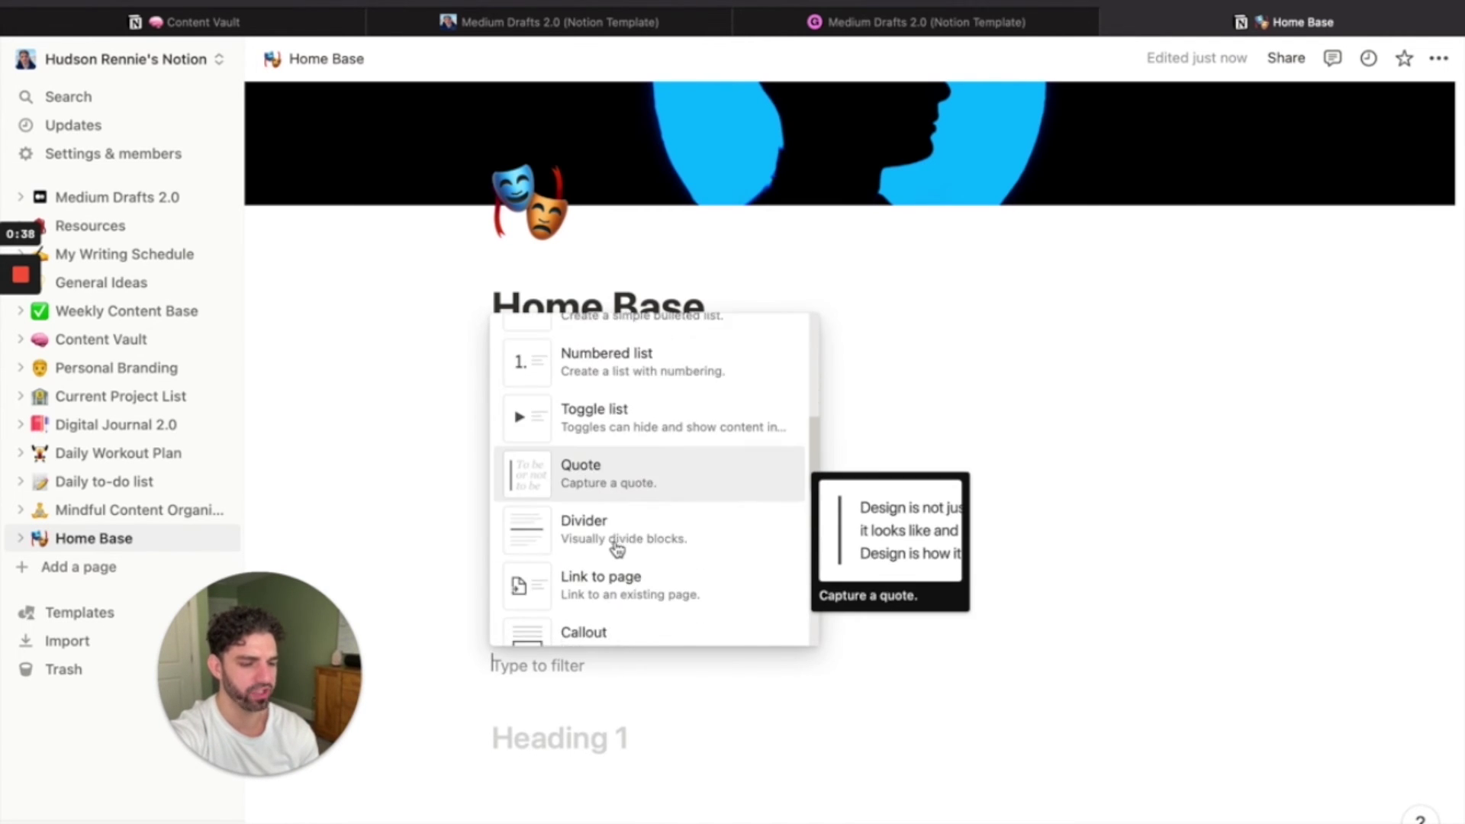
{"action": "scroll", "coordinate": [616, 549], "scroll_direction": "down", "scroll_amount": 5}
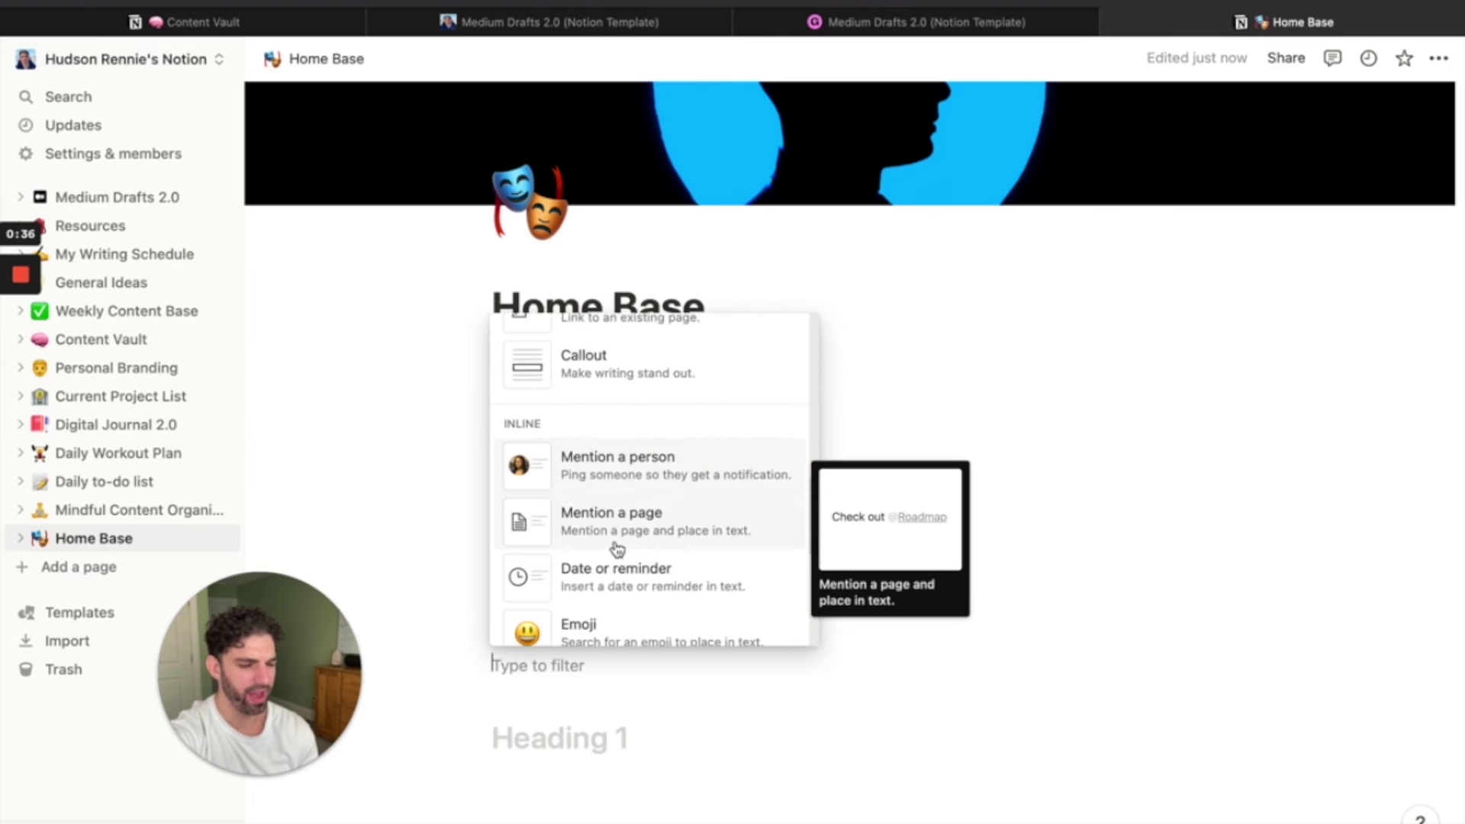
{"action": "scroll", "coordinate": [617, 548], "scroll_direction": "up", "scroll_amount": 4}
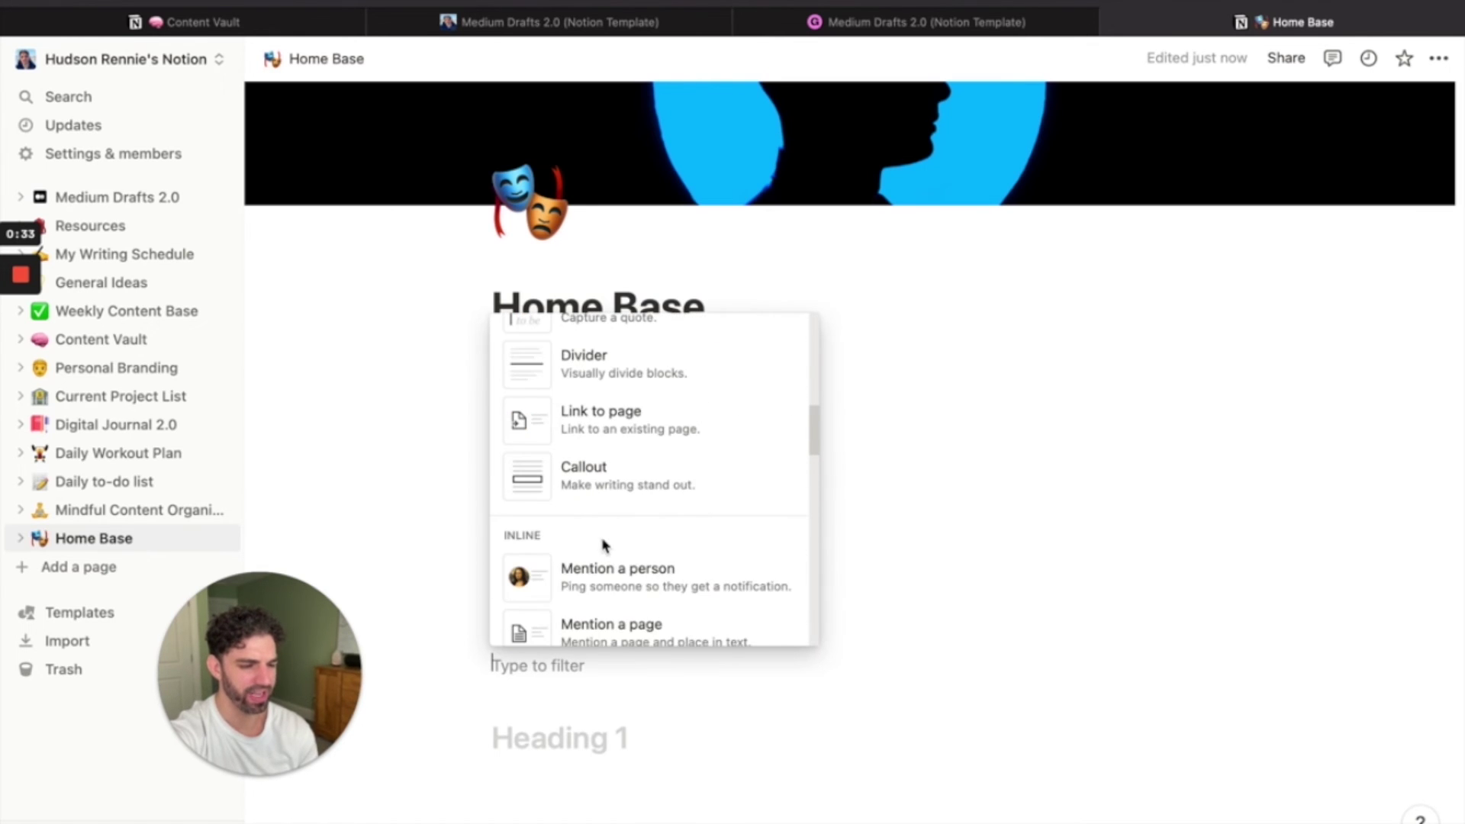
{"action": "left_click", "coordinate": [595, 584]}
{"action": "key", "text": "BackSpace"}
- Reopen the block-type menu on the empty line and scroll down to the Media blocks
{"action": "left_click", "coordinate": [457, 665]}
{"action": "scroll", "coordinate": [611, 535], "scroll_direction": "down", "scroll_amount": 5}
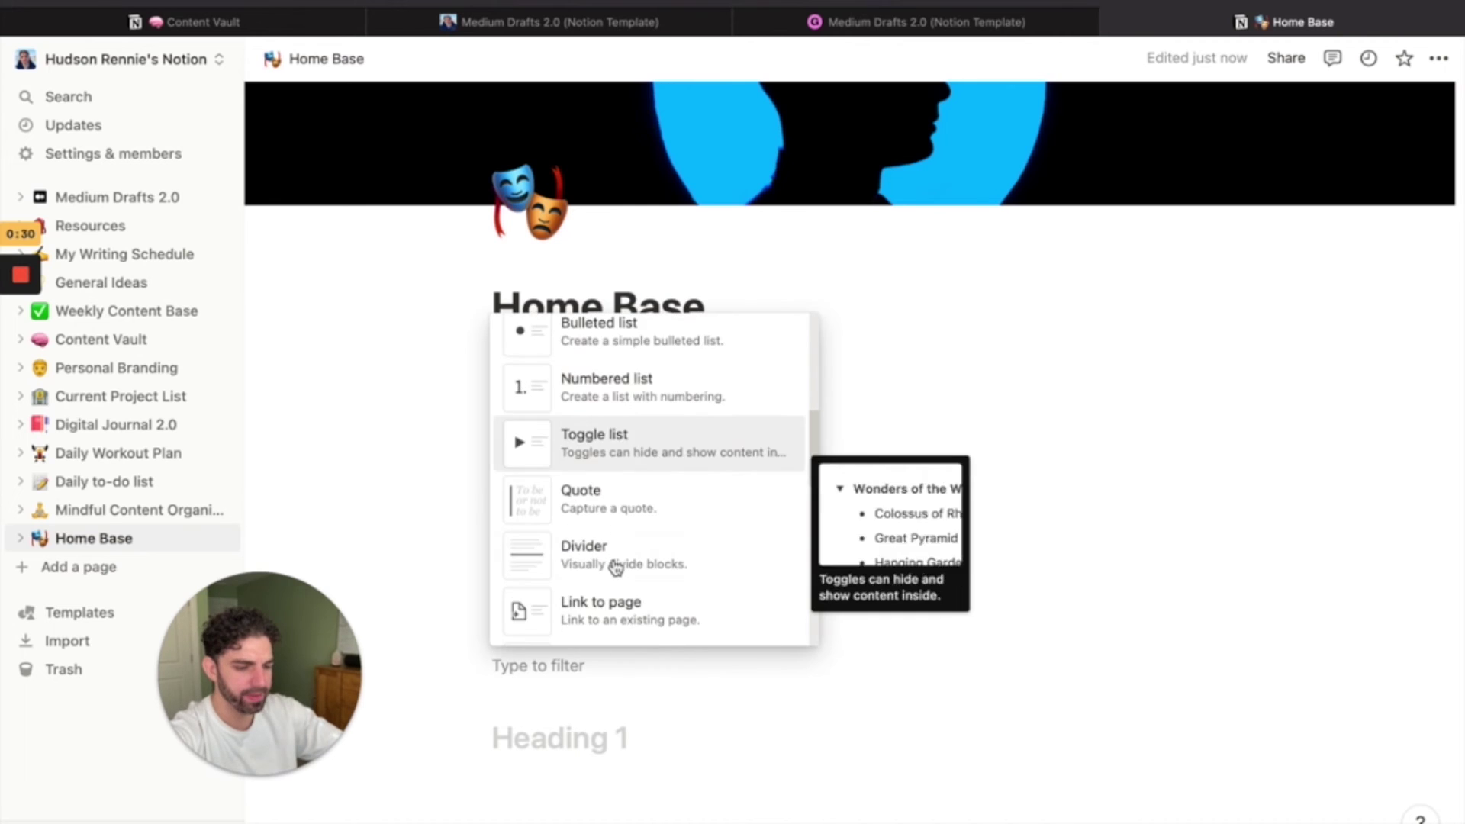
{"action": "scroll", "coordinate": [617, 567], "scroll_direction": "down", "scroll_amount": 6}
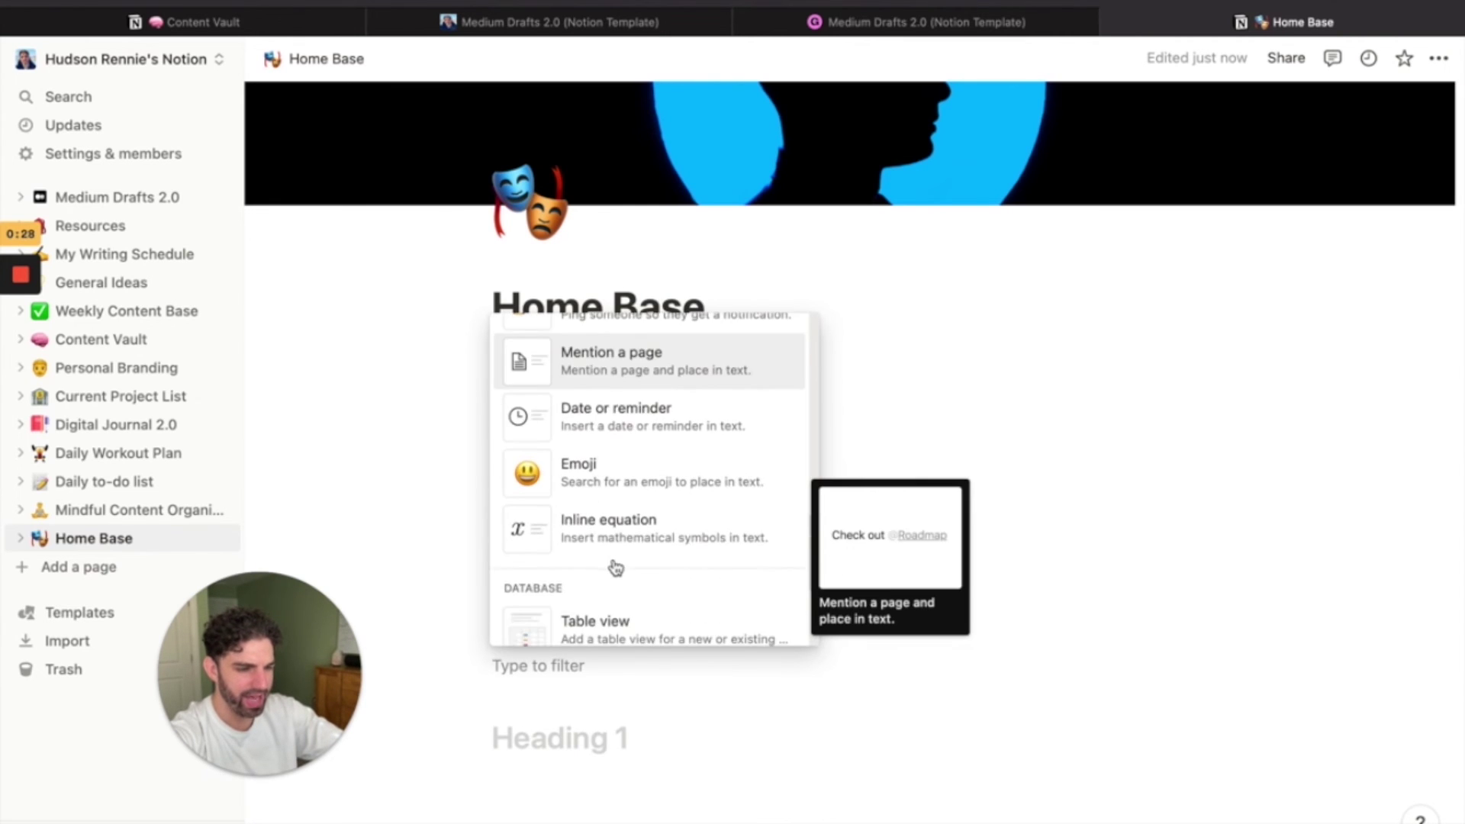
{"action": "scroll", "coordinate": [617, 567], "scroll_direction": "down", "scroll_amount": 8}
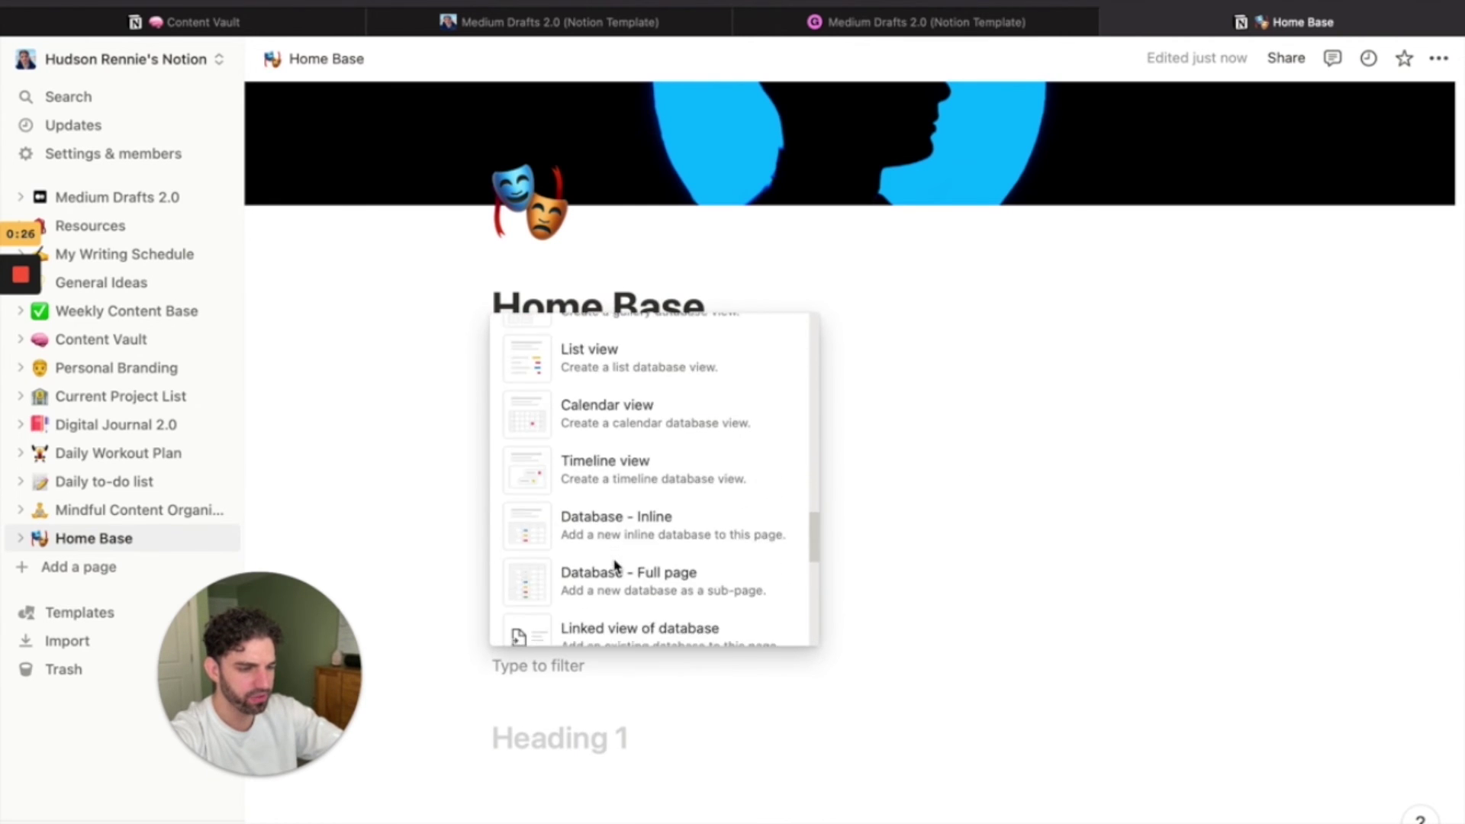
{"action": "scroll", "coordinate": [615, 565], "scroll_direction": "down", "scroll_amount": 5}
- Insert an image block using the first Unsplash photo, a movie-poster collage
{"action": "left_click", "coordinate": [602, 558]}
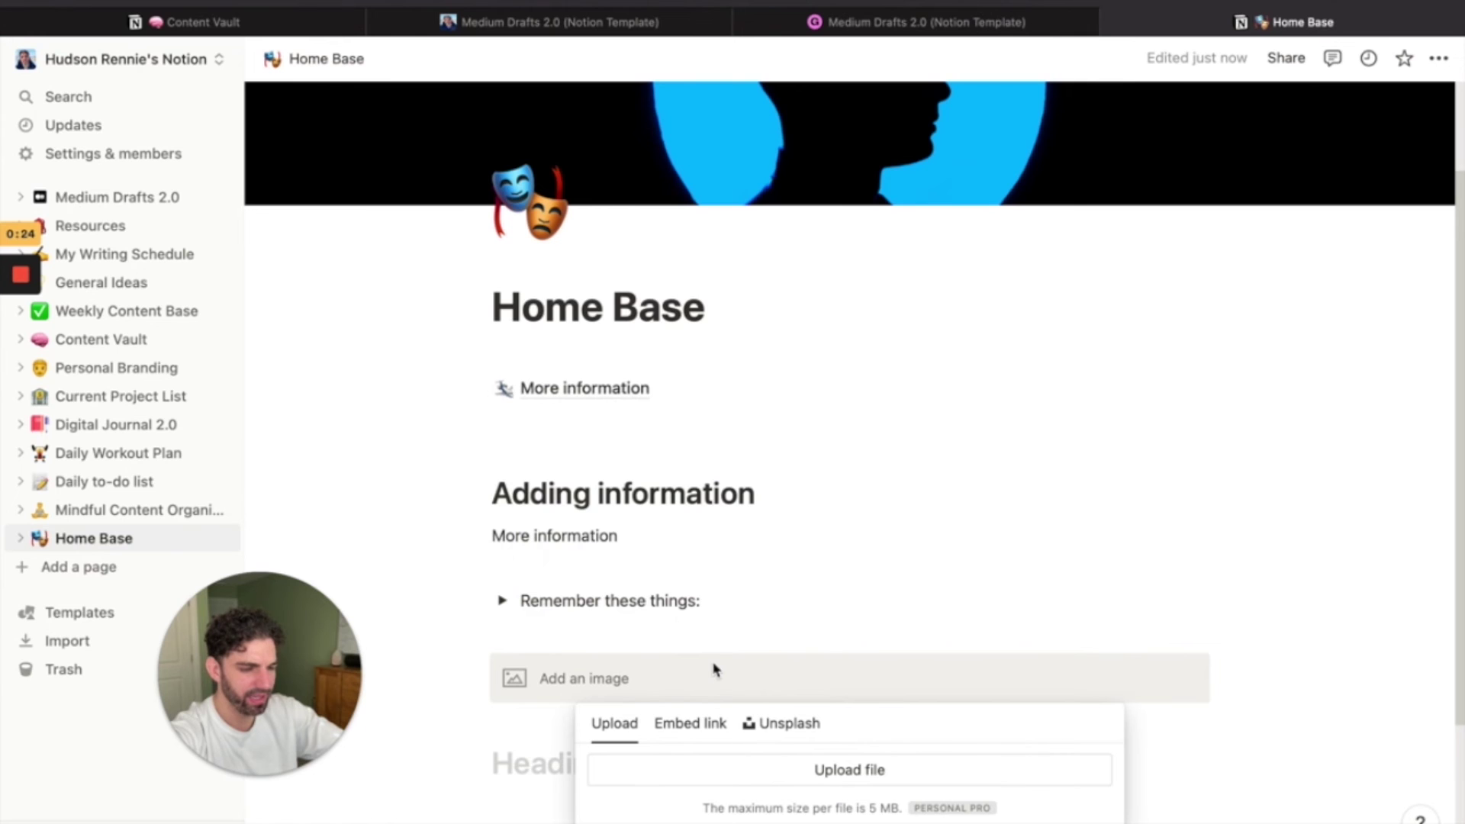
{"action": "left_click", "coordinate": [786, 724]}
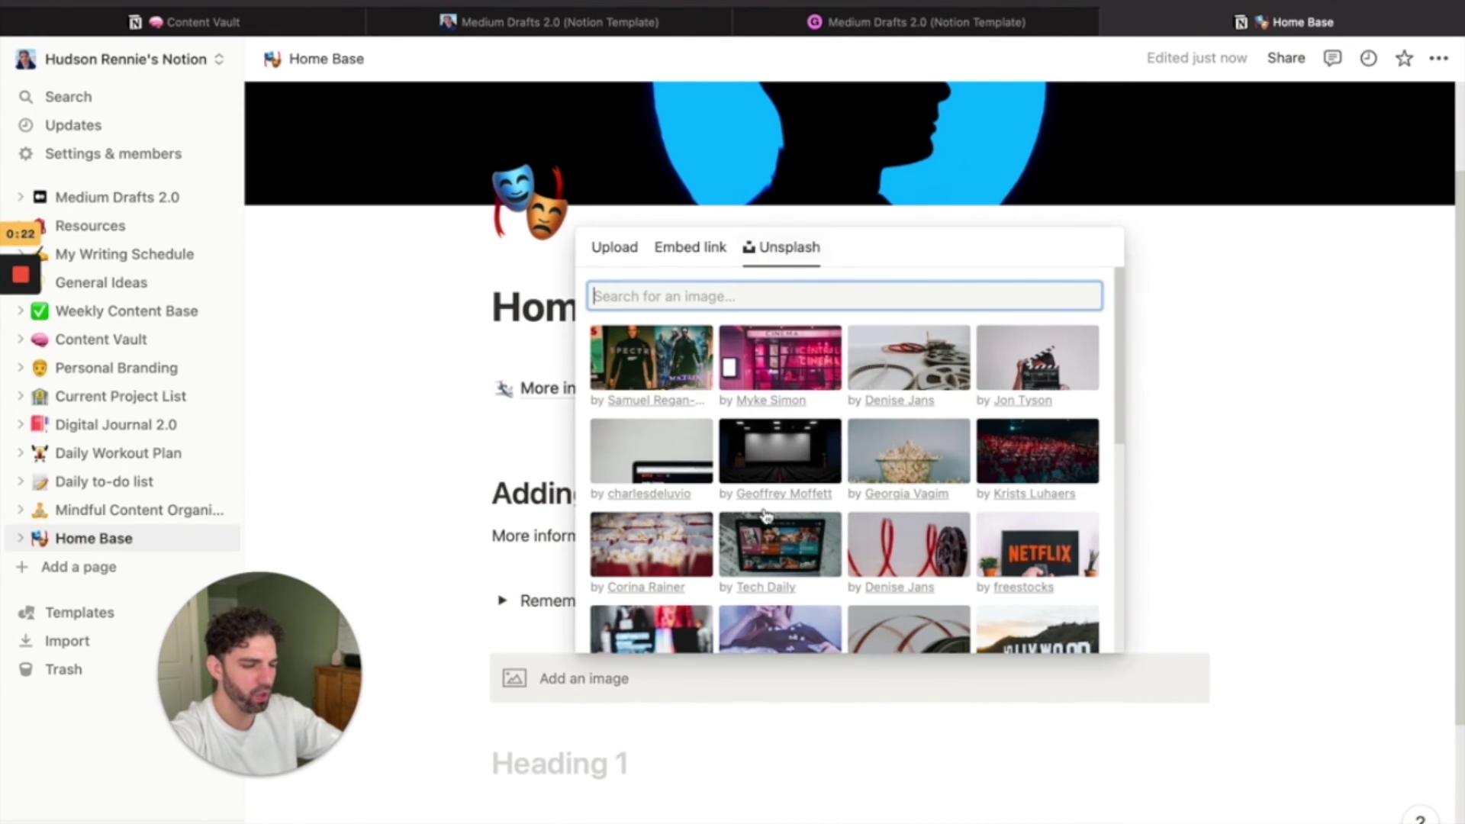
{"action": "left_click", "coordinate": [664, 357]}
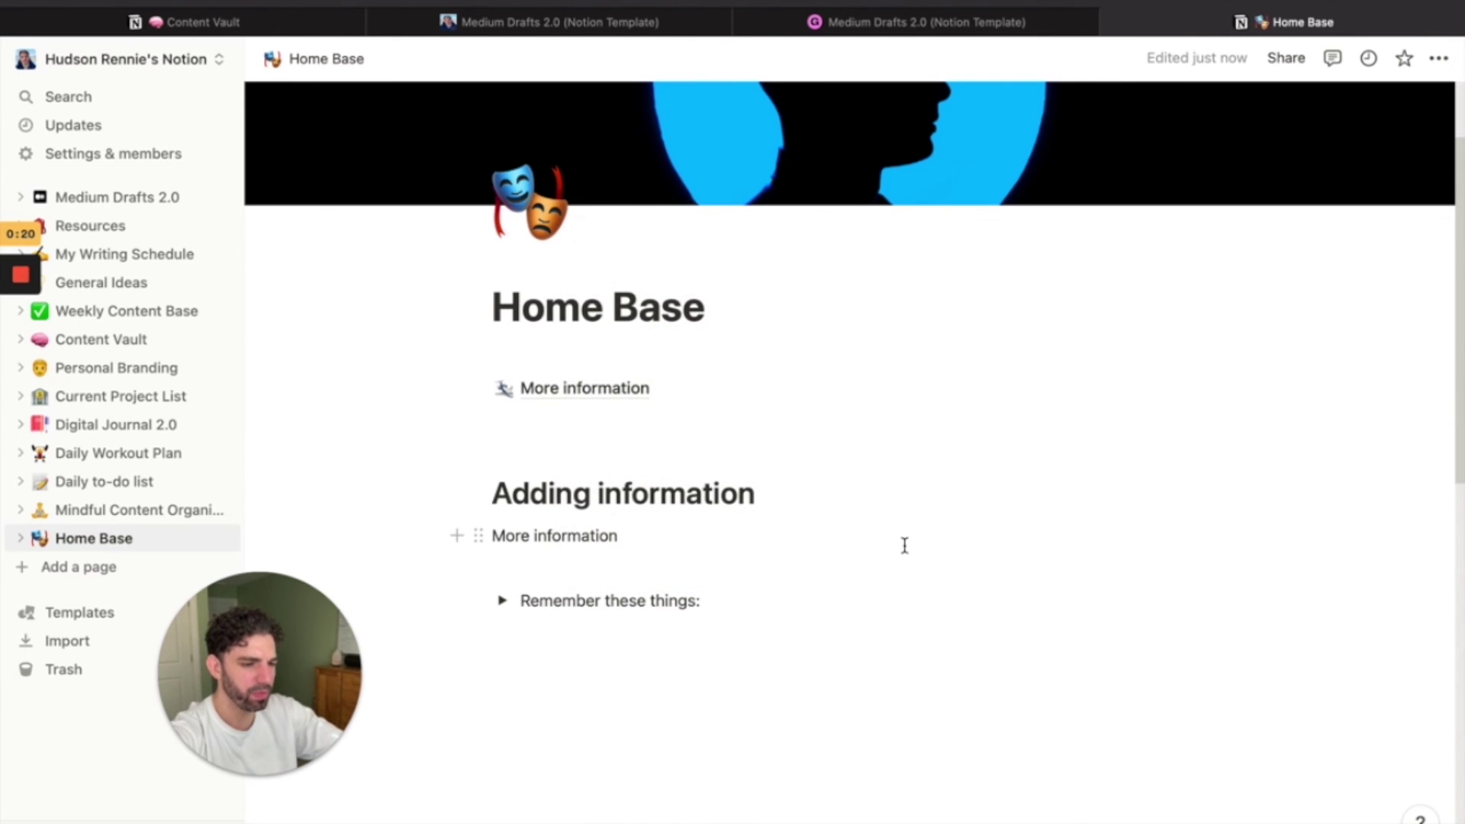
{"action": "scroll", "coordinate": [844, 598], "scroll_direction": "down", "scroll_amount": 3}
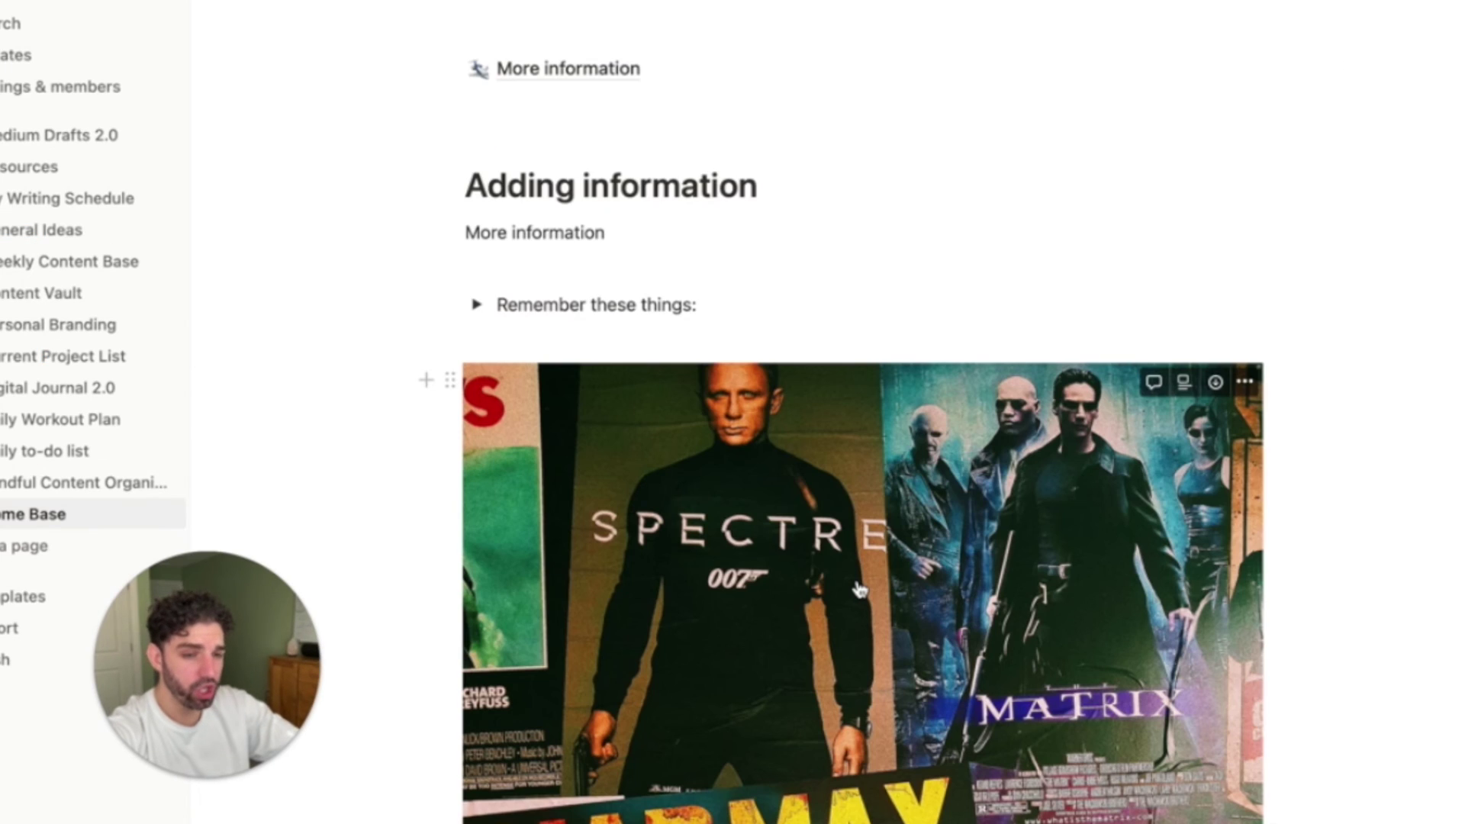
{"action": "scroll", "coordinate": [859, 589], "scroll_direction": "down", "scroll_amount": 3}
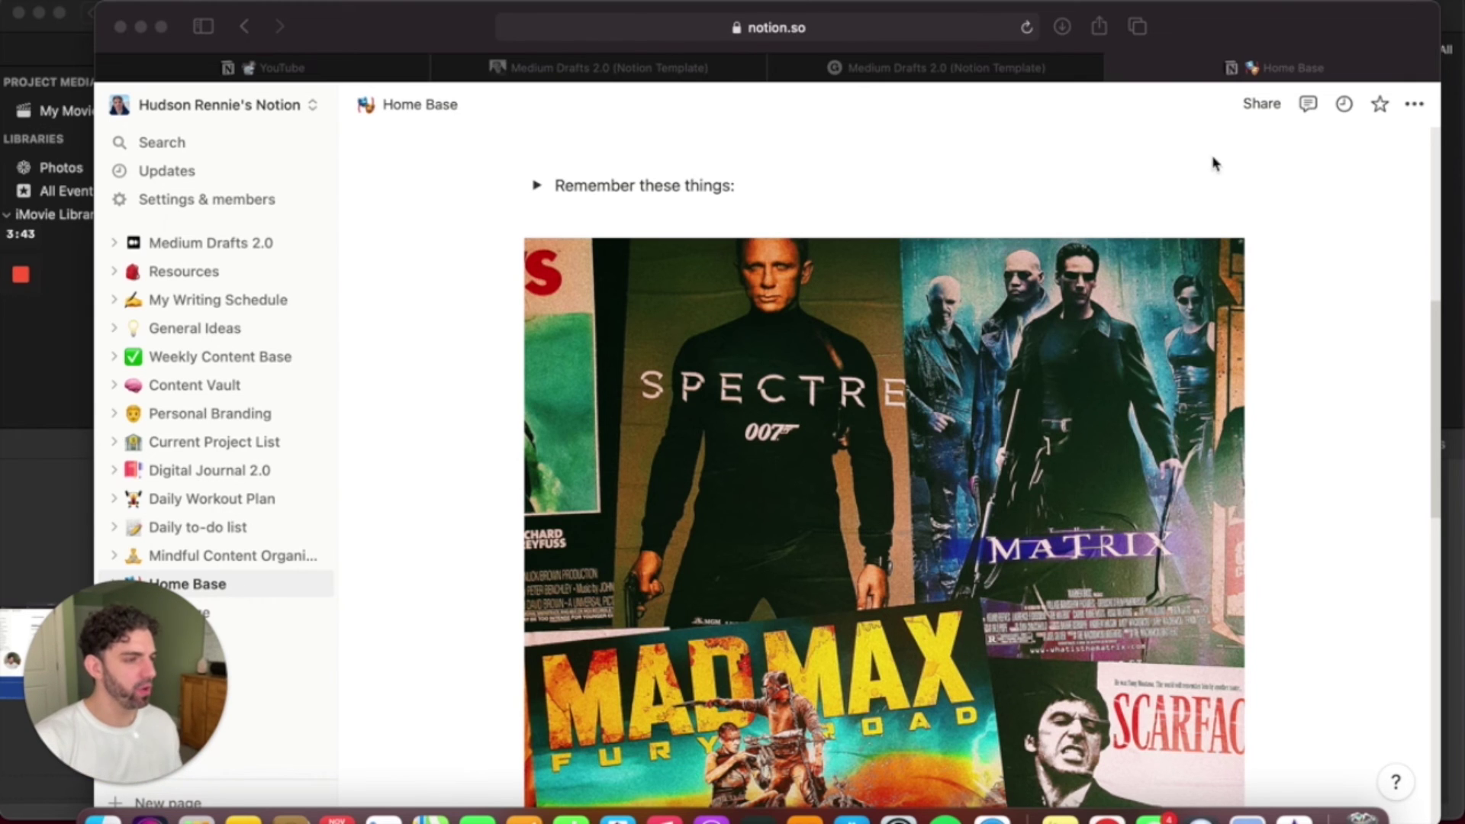
- Turn Share to web off and back on for Home Base, then copy its public link
{"action": "left_click", "coordinate": [1258, 113]}
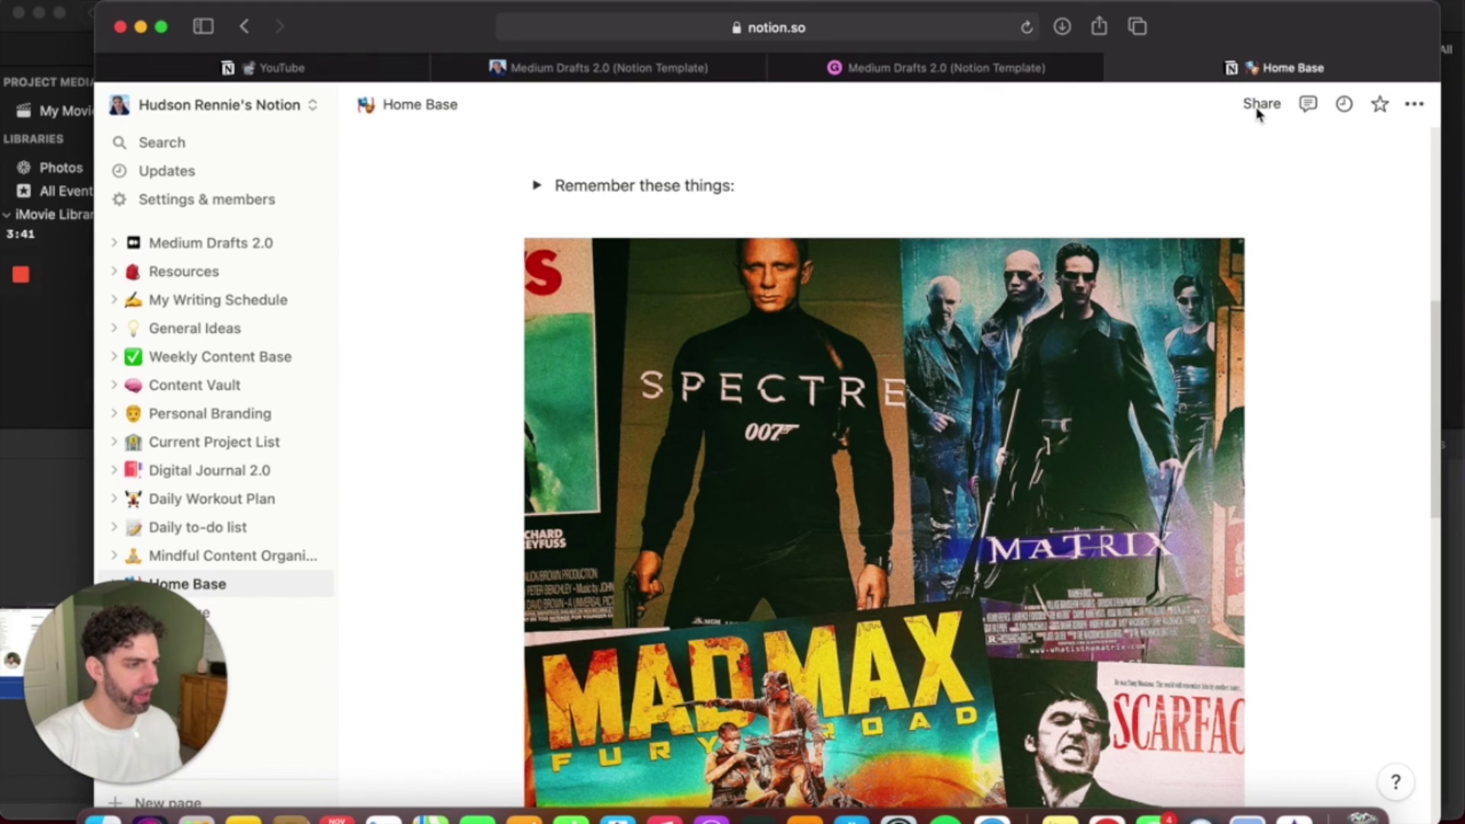
{"action": "left_click", "coordinate": [1259, 107]}
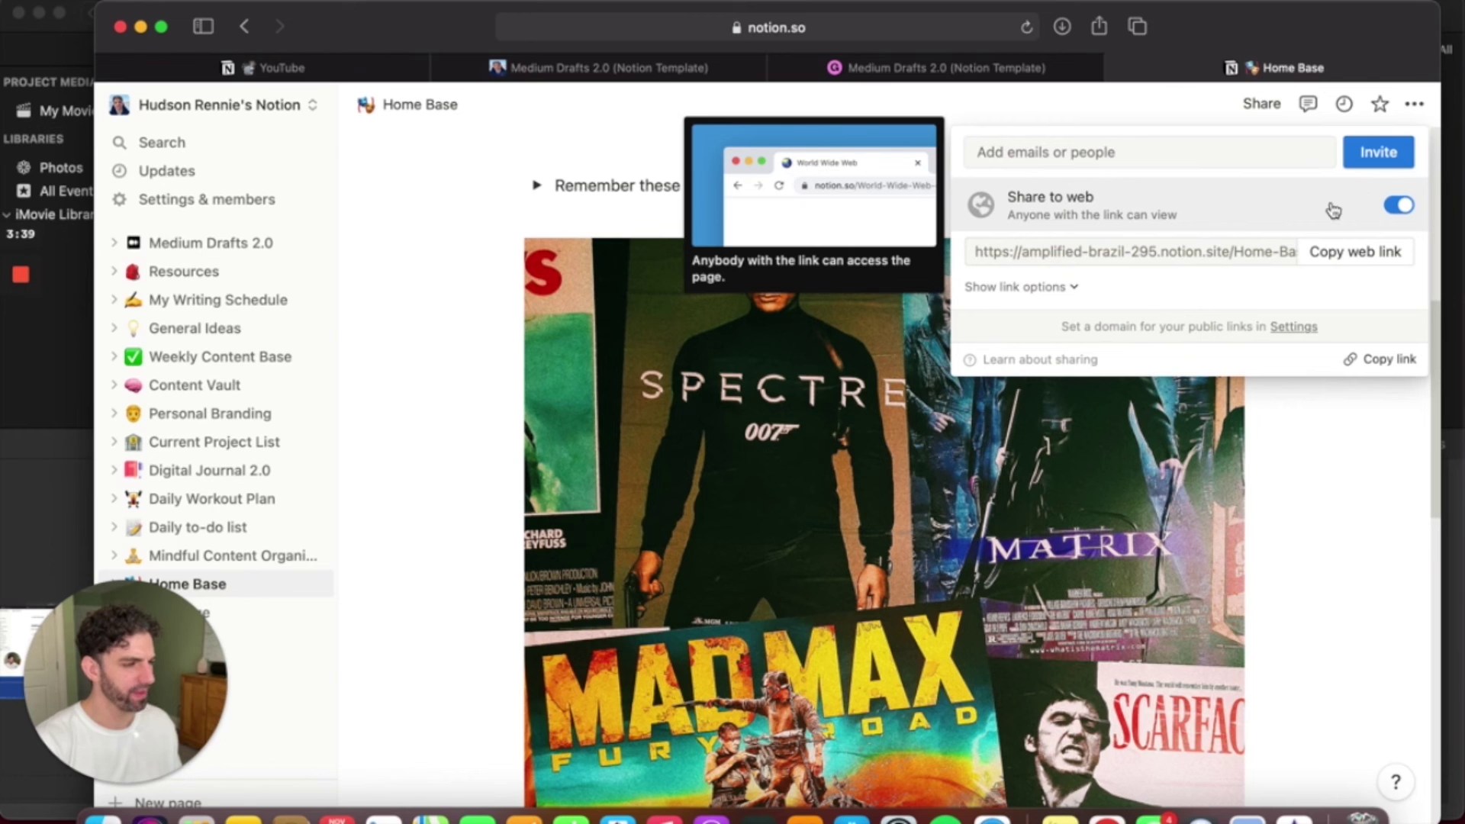
{"action": "left_click", "coordinate": [1399, 207]}
{"action": "left_click", "coordinate": [1399, 206]}
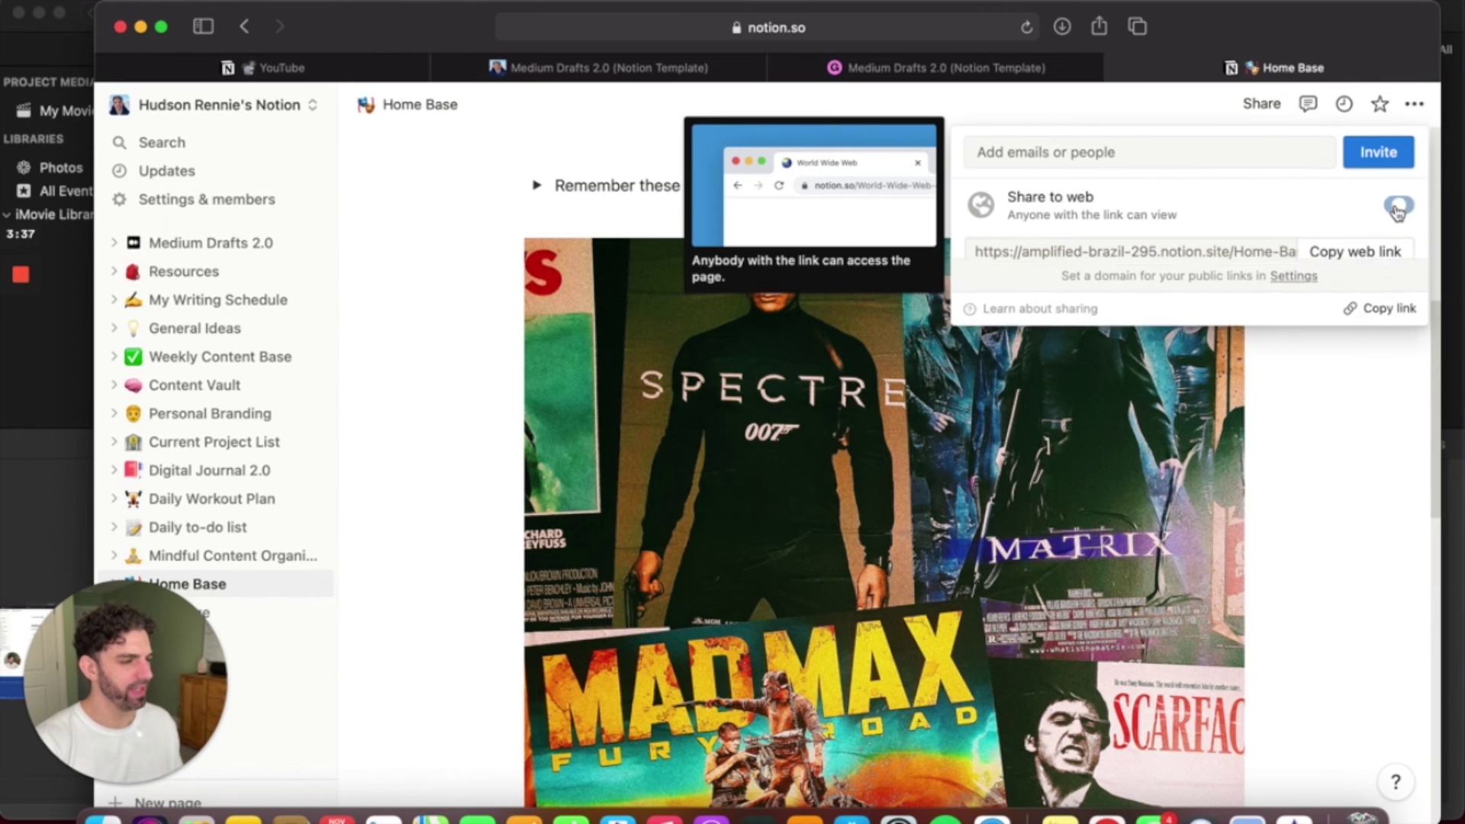
{"action": "left_click", "coordinate": [1362, 262]}
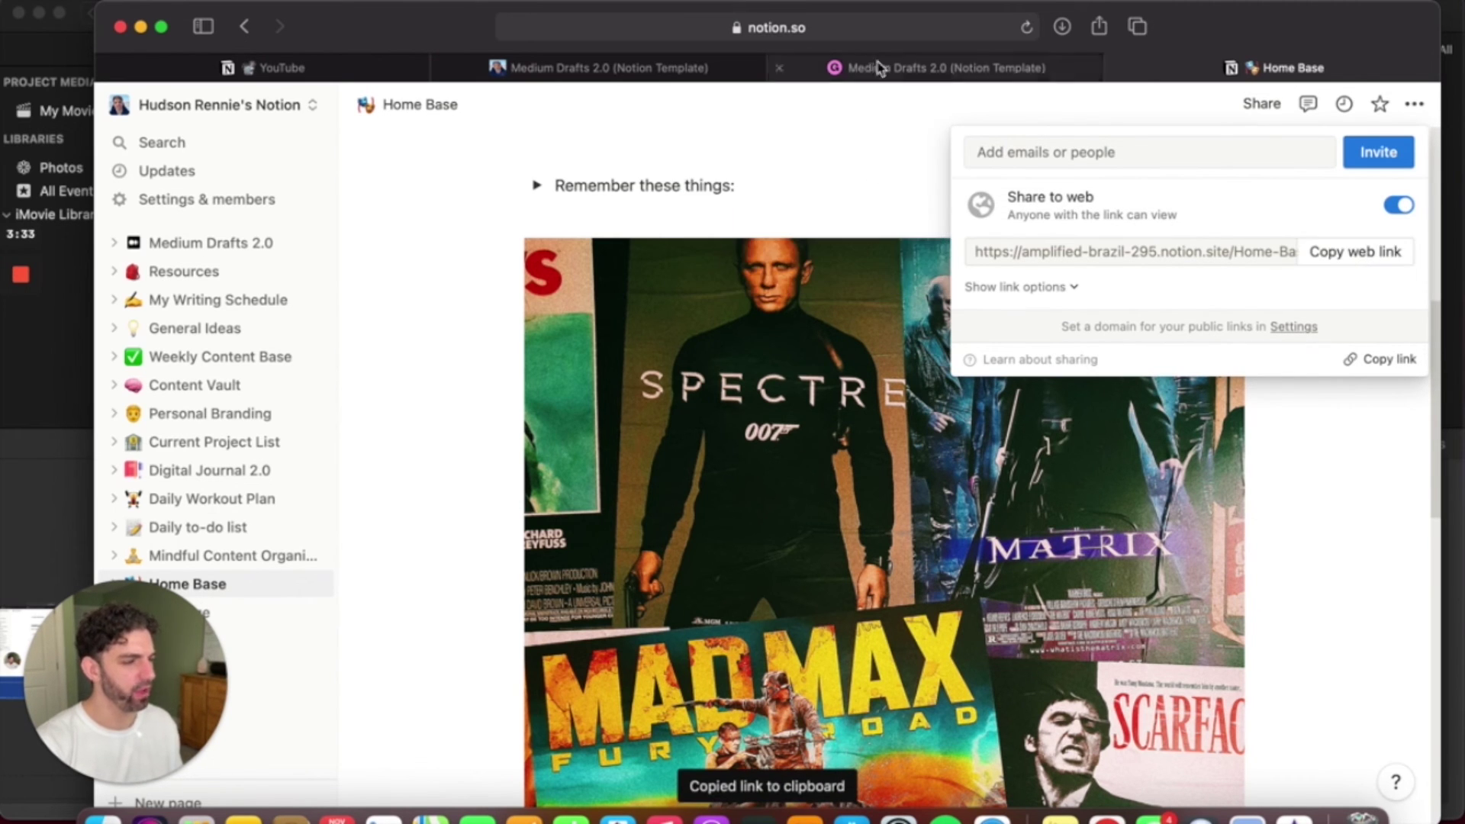
{"action": "left_click", "coordinate": [861, 36]}
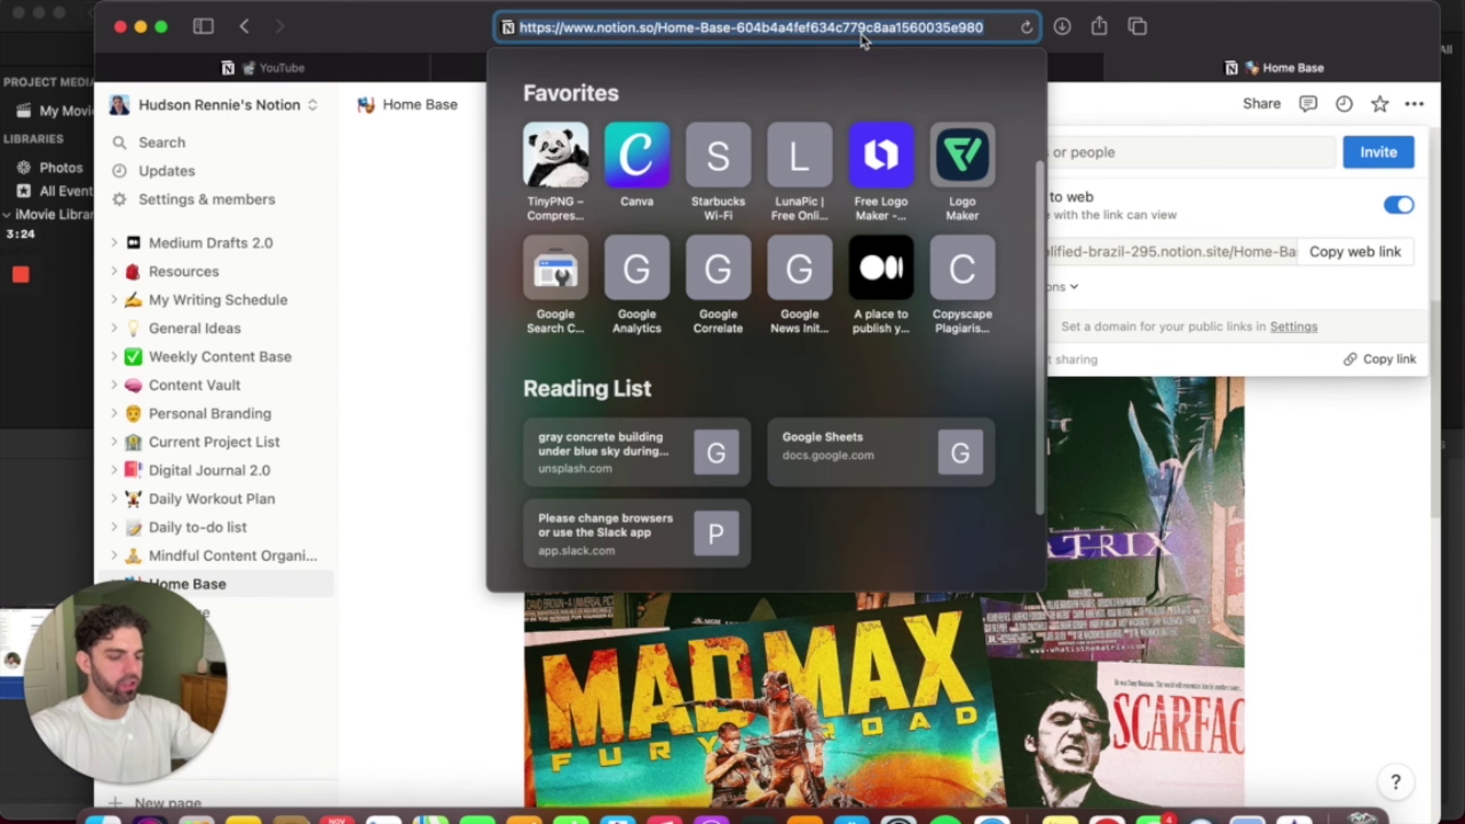
- Load the copied public Home Base link in a new Safari tab and scroll through it
{"action": "left_click", "coordinate": [1137, 26]}
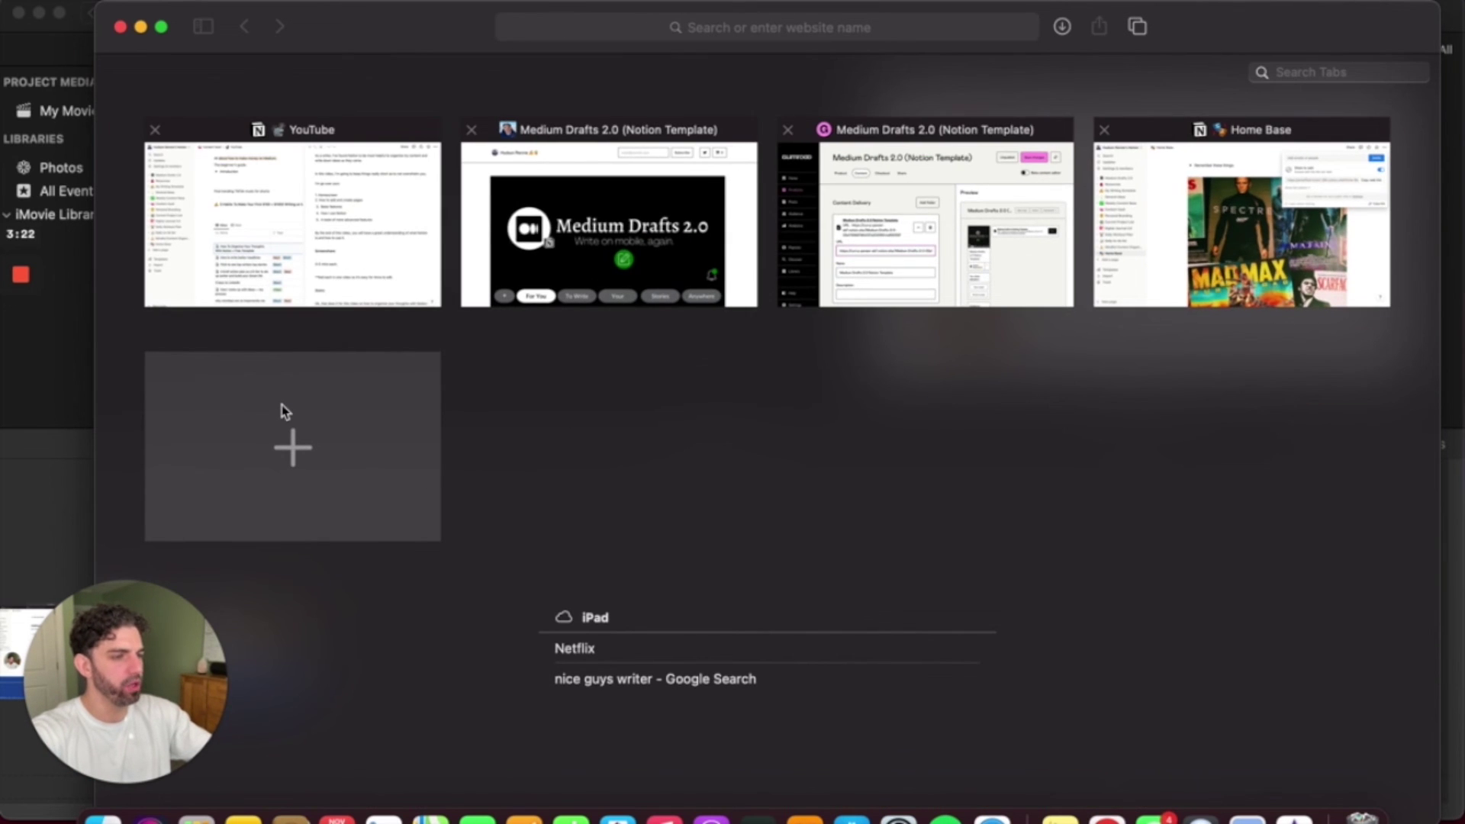
{"action": "left_click", "coordinate": [281, 412]}
{"action": "key", "text": "super+v"}
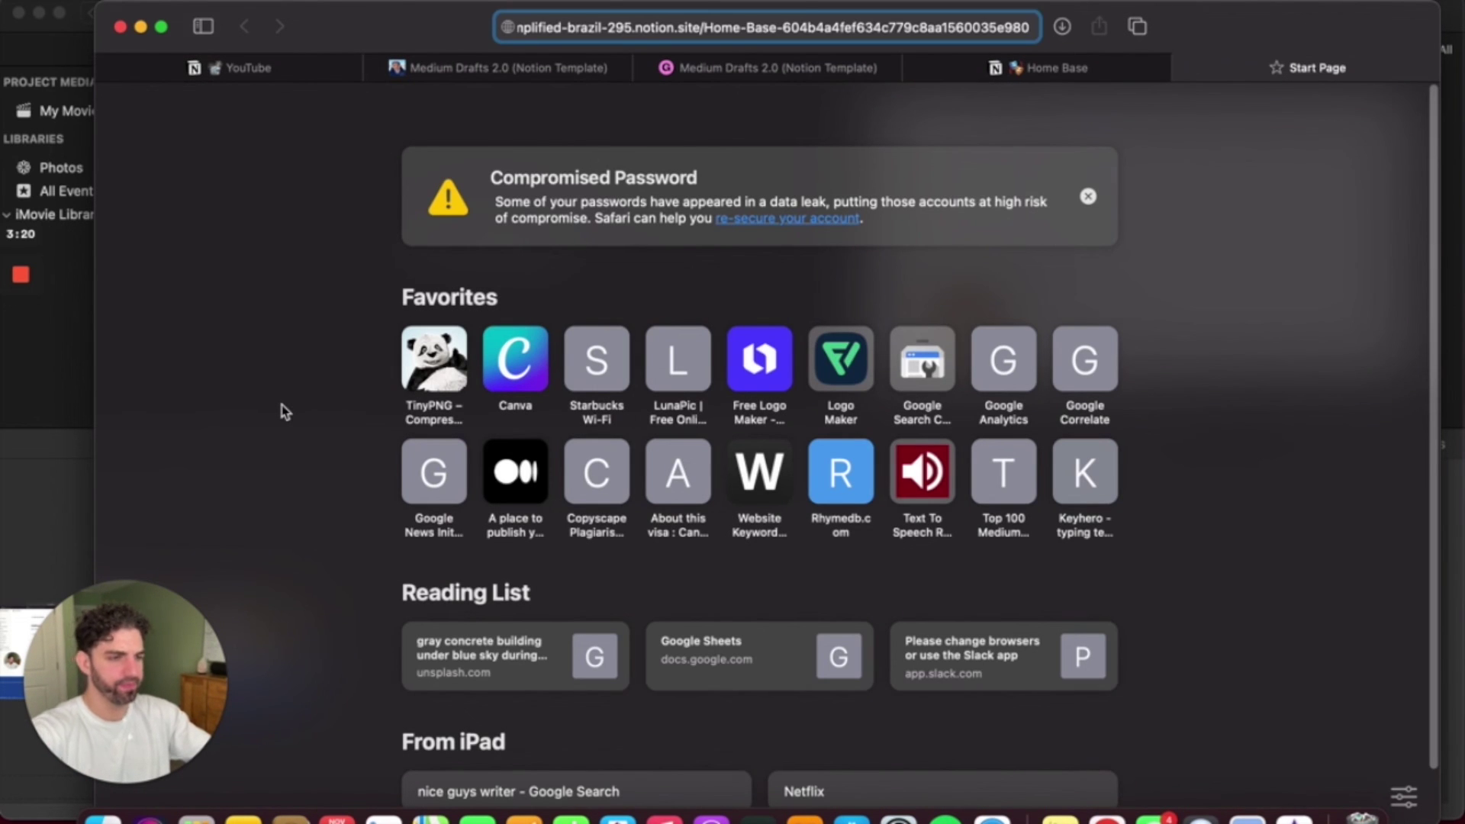
{"action": "key", "text": "Return"}
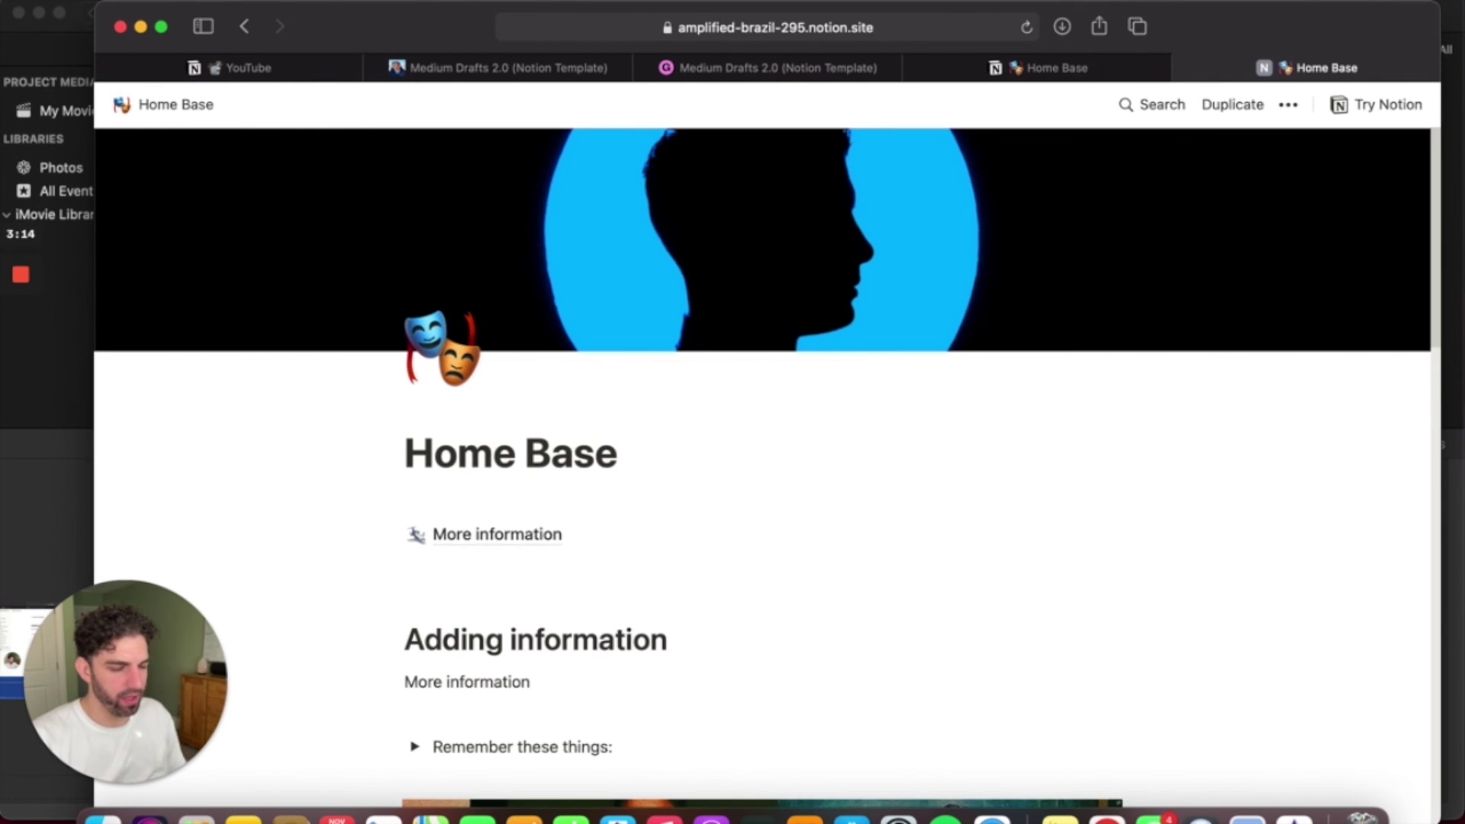
{"action": "scroll", "coordinate": [1020, 554], "scroll_direction": "down", "scroll_amount": 10}
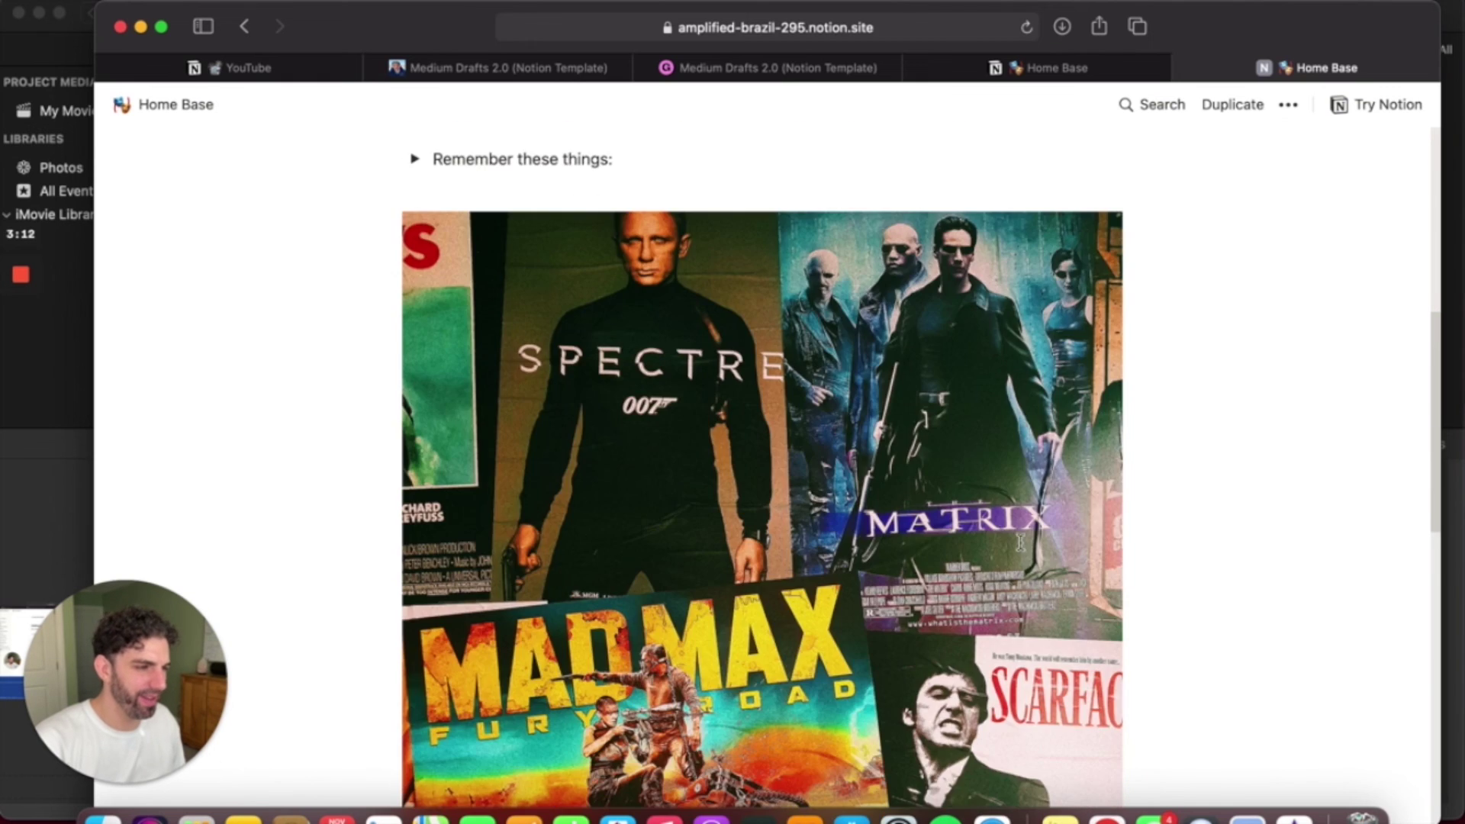
{"action": "scroll", "coordinate": [1020, 544], "scroll_direction": "up", "scroll_amount": 10}
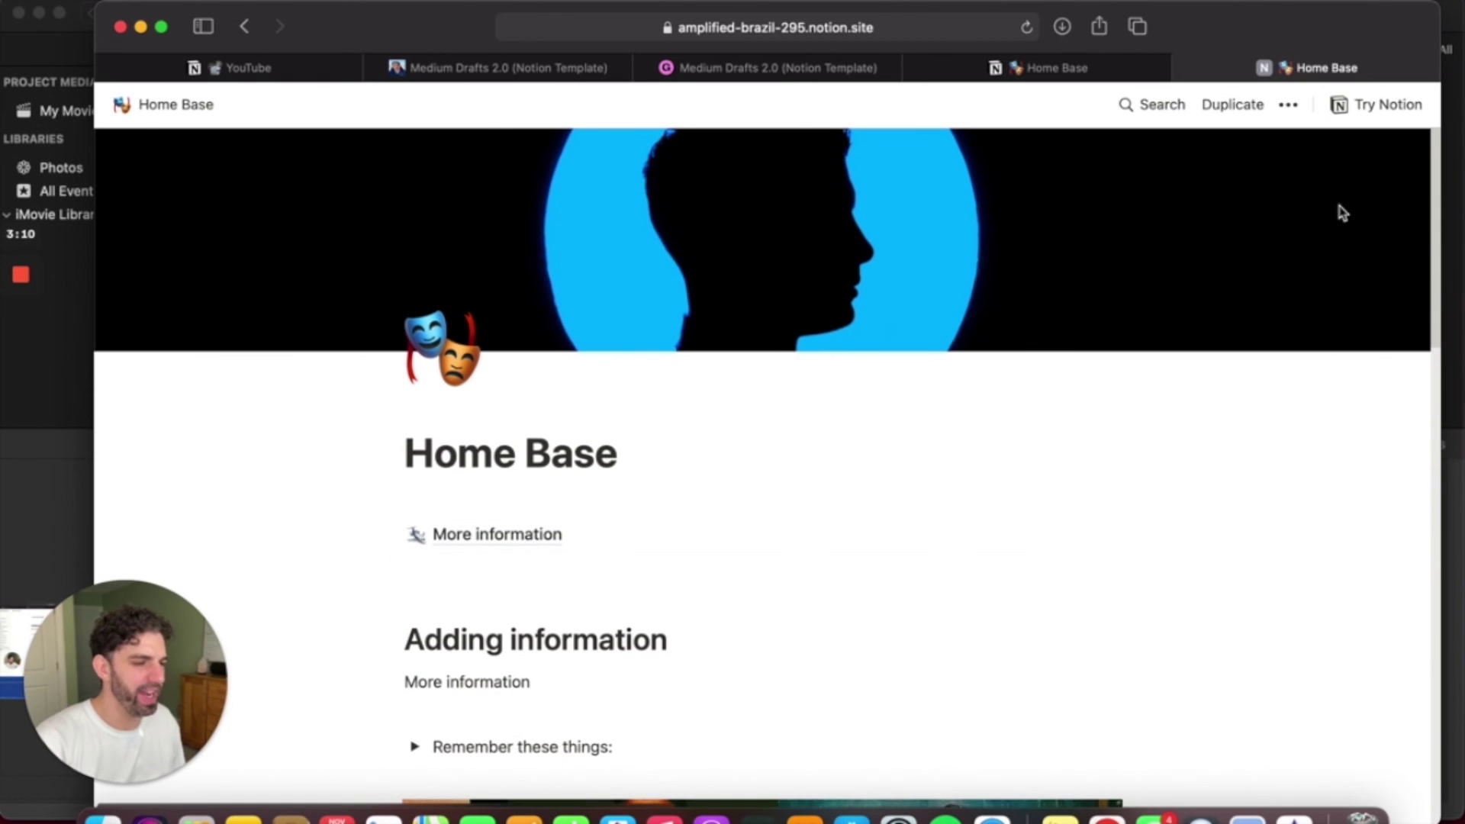
- Choose Duplicate on the public Home Base page to copy it into a Notion workspace
{"action": "left_click", "coordinate": [1243, 119]}
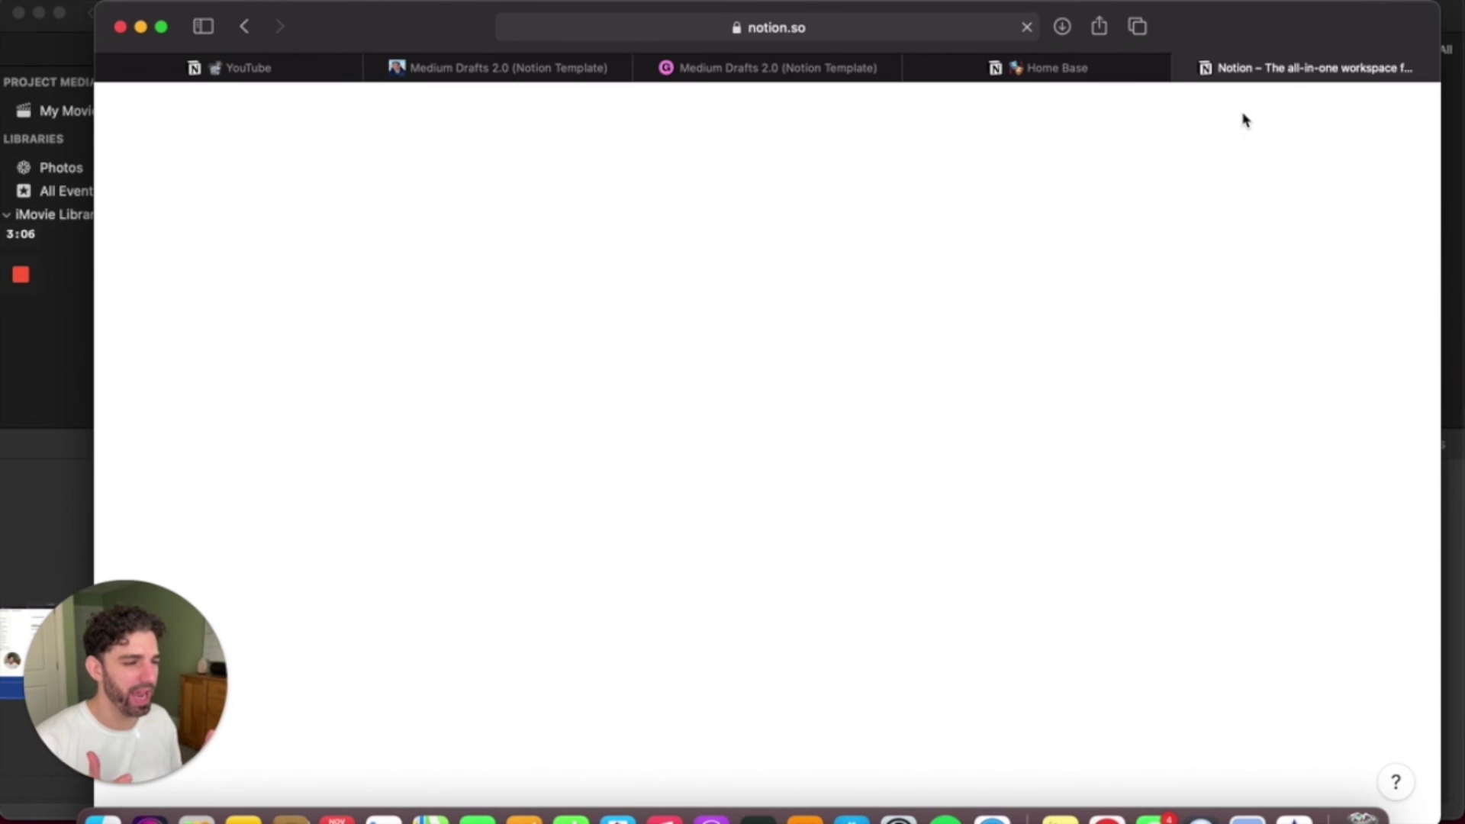